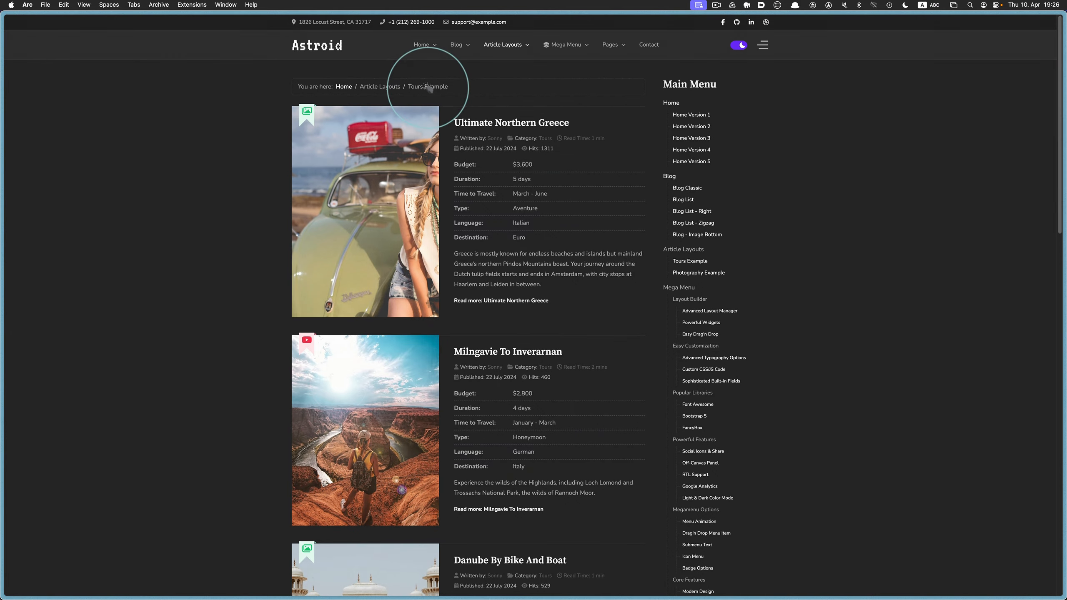
View the Ultimate Northern Greece and Milngavie To Inverarnan tour articles on the website, returning to the Tours Example list after each.
left_click(482, 123)
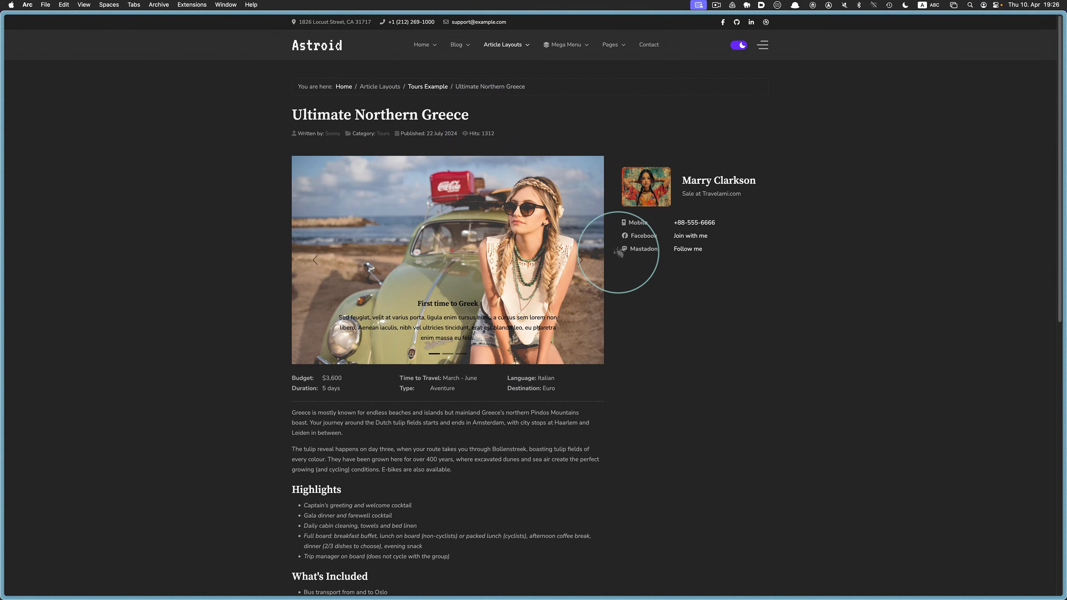
left_click(436, 86)
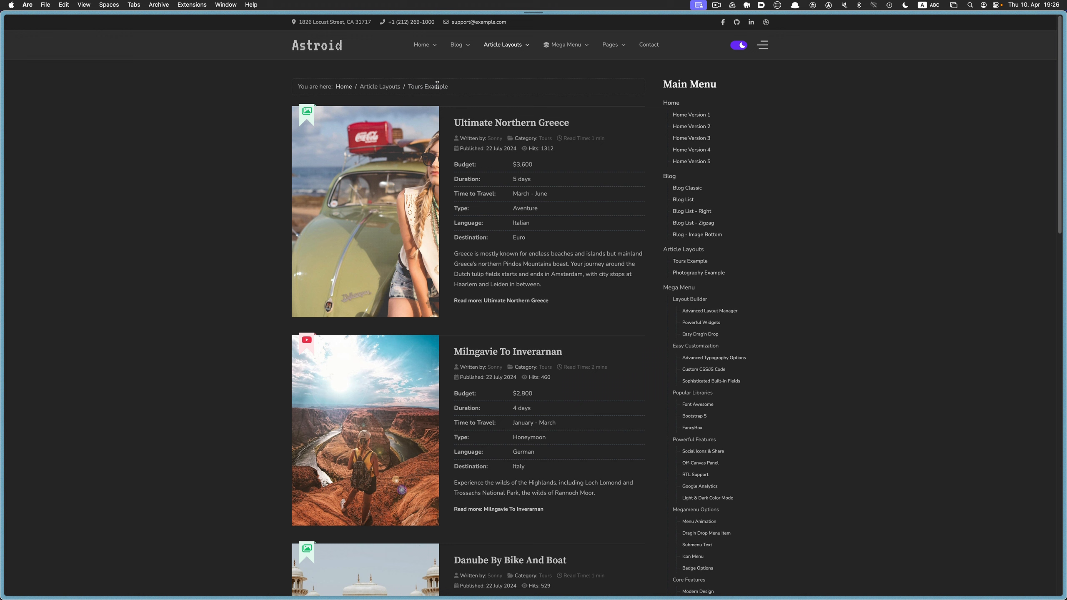
left_click(501, 349)
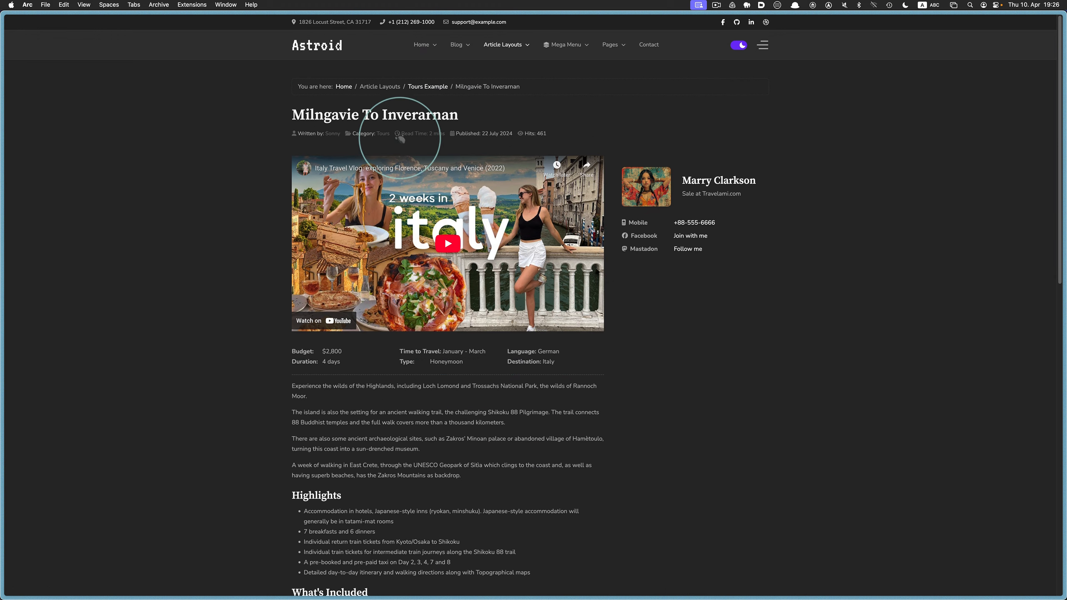
left_click(425, 86)
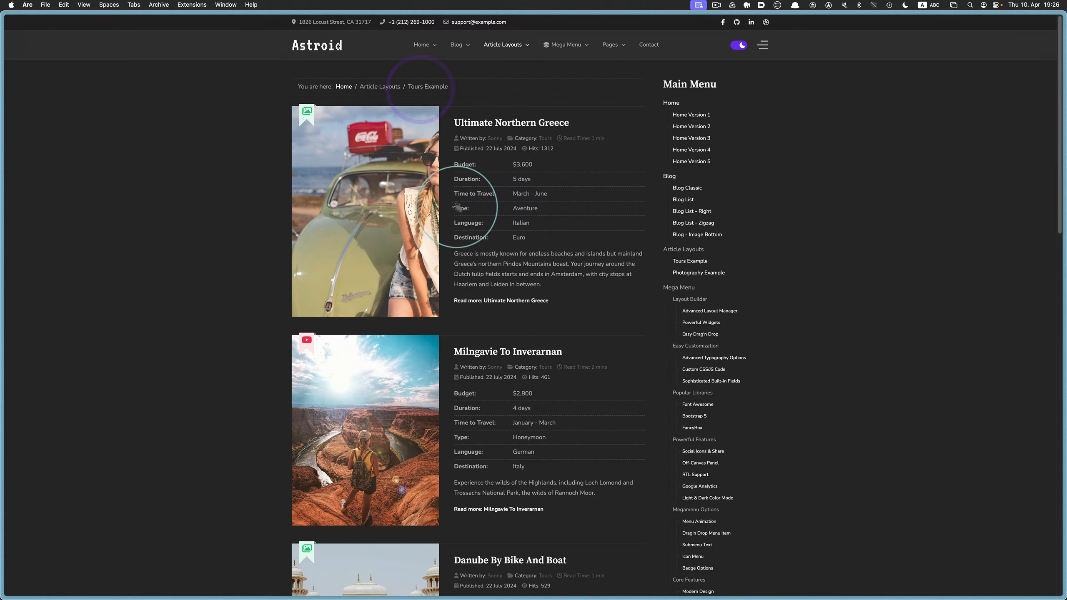
scroll(456, 207, "down", 3)
left_click(504, 445)
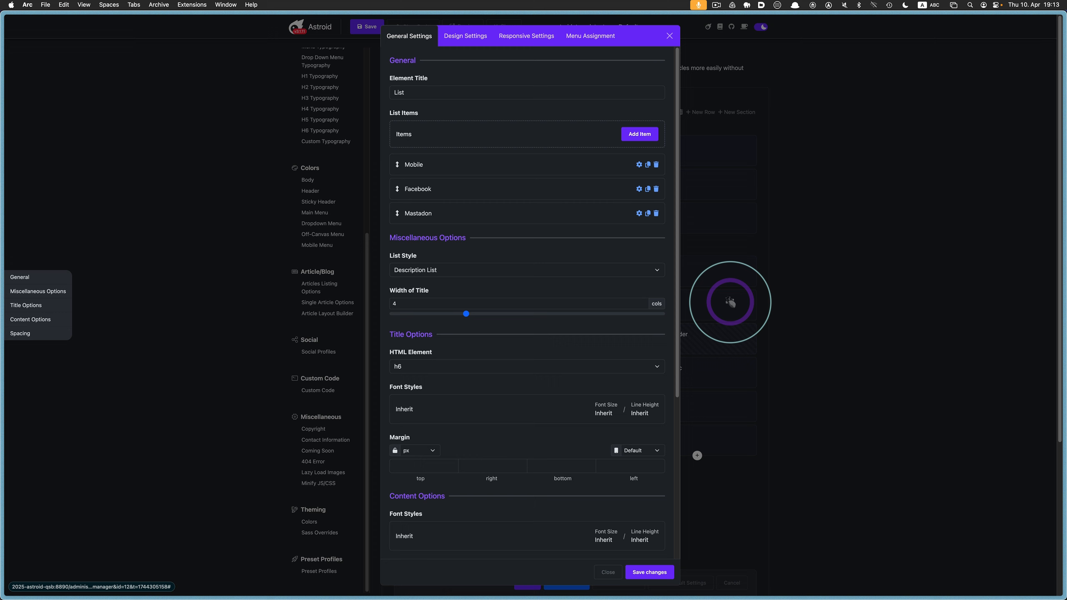
Close the List element's settings without changes, and save and close the Tour Layout.
left_click(429, 174)
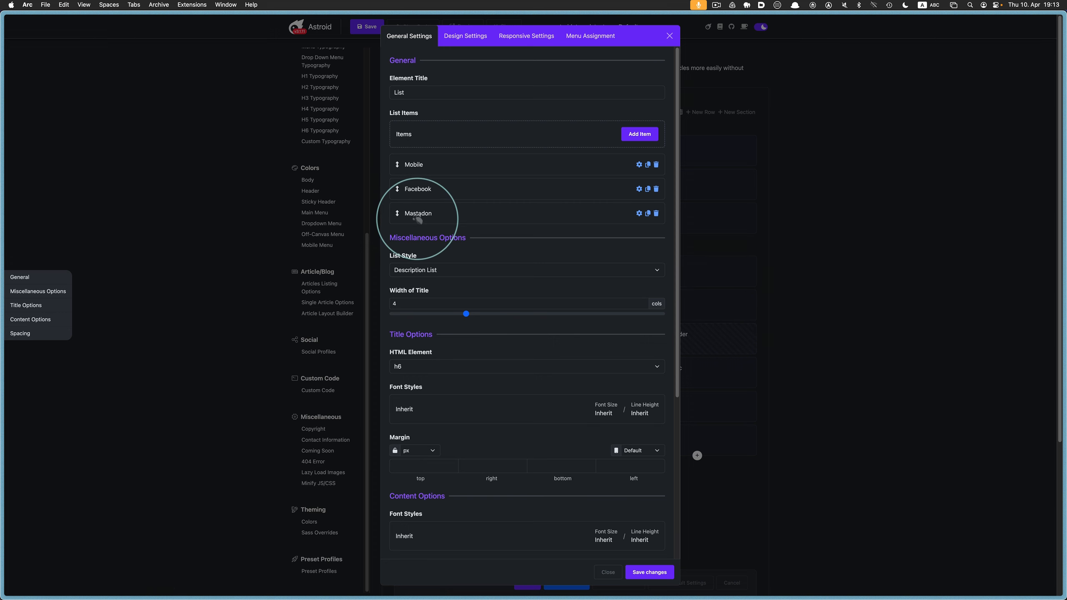
left_click(607, 571)
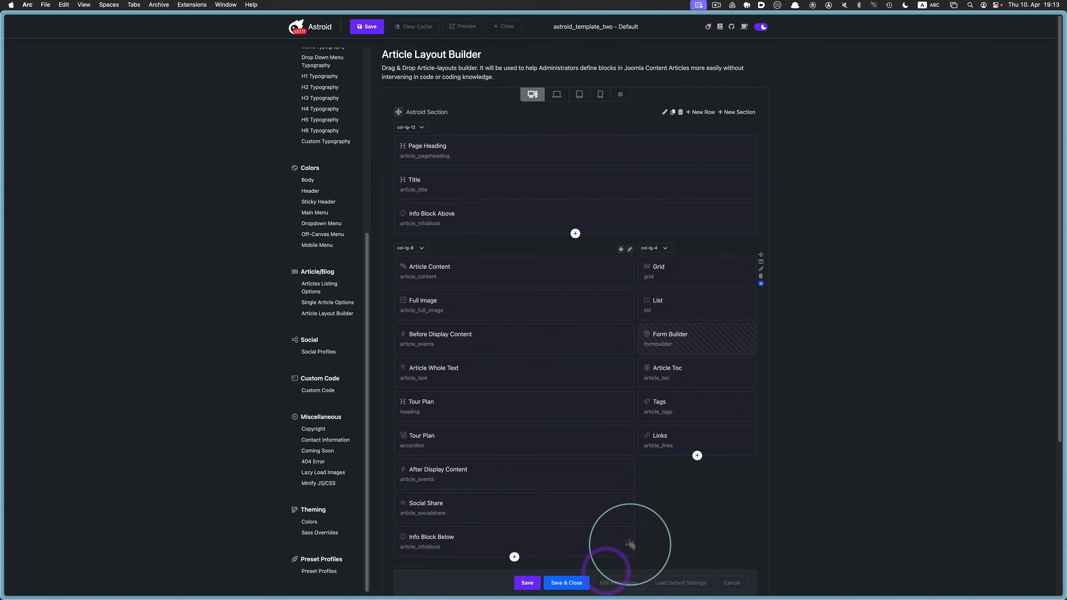
left_click(566, 583)
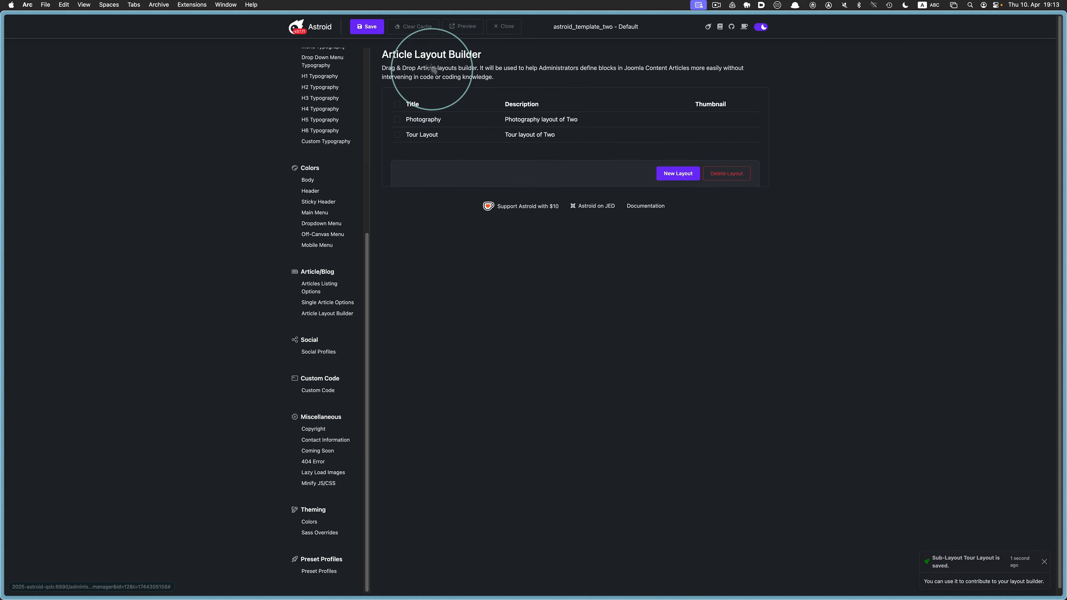
Close the astroid_template_two - Default style and open the content articles list.
left_click(502, 27)
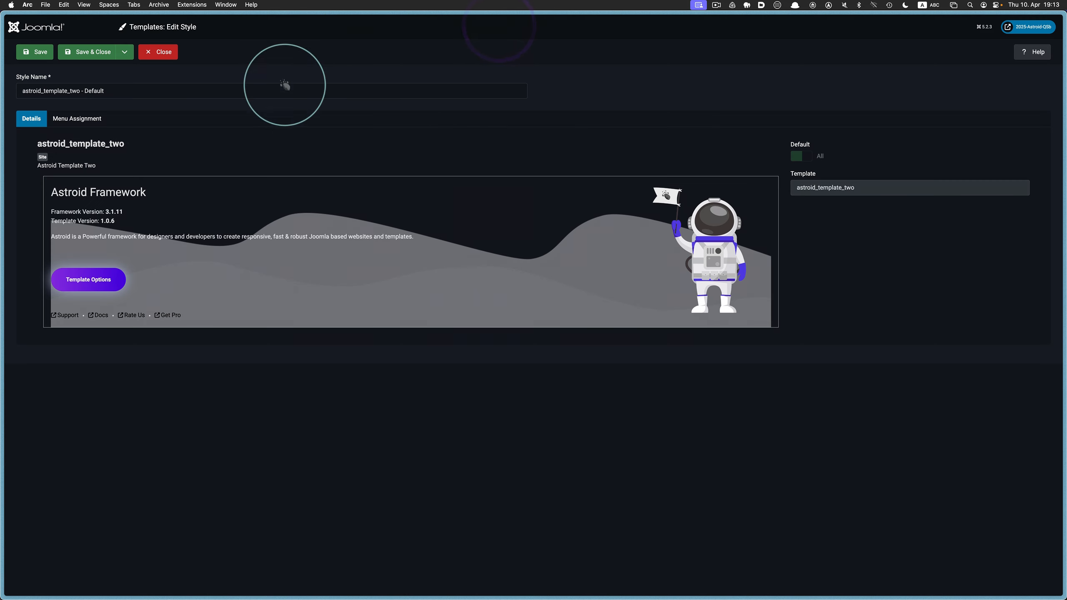
left_click(168, 57)
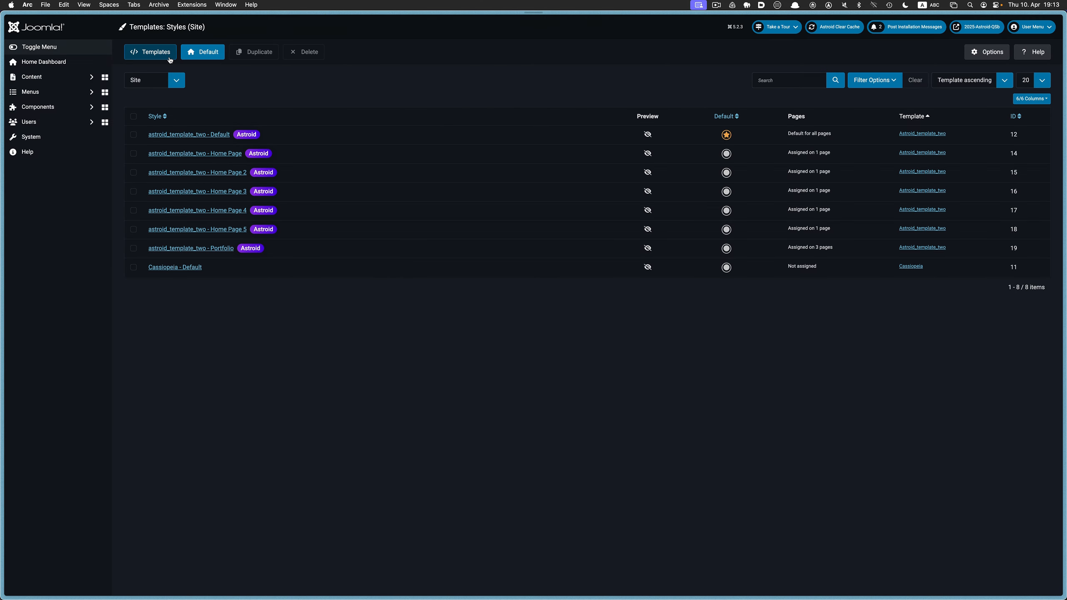
left_click(43, 63)
left_click(41, 76)
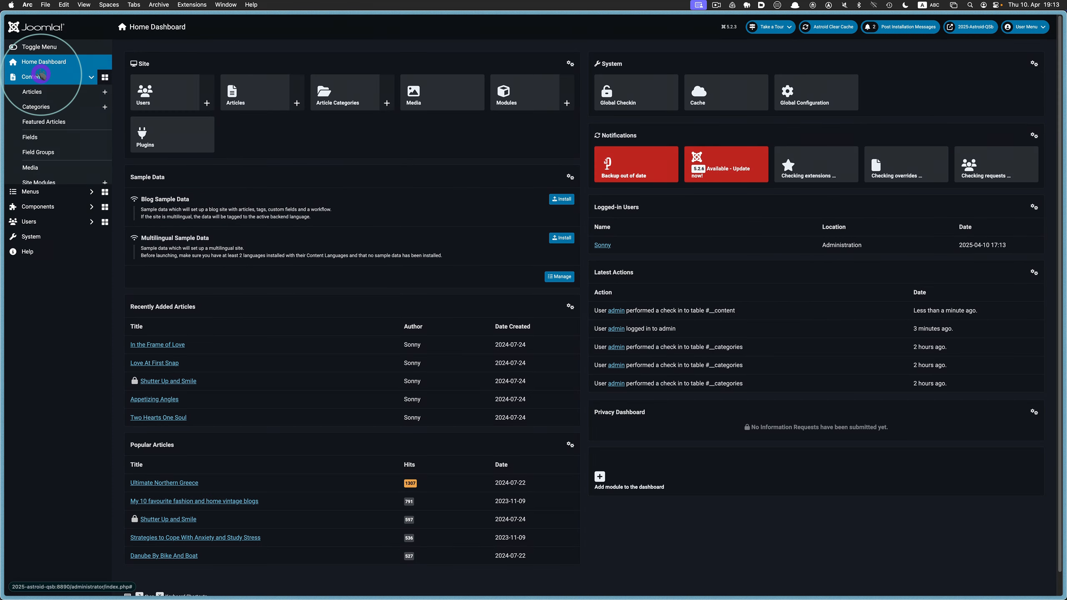
left_click(32, 92)
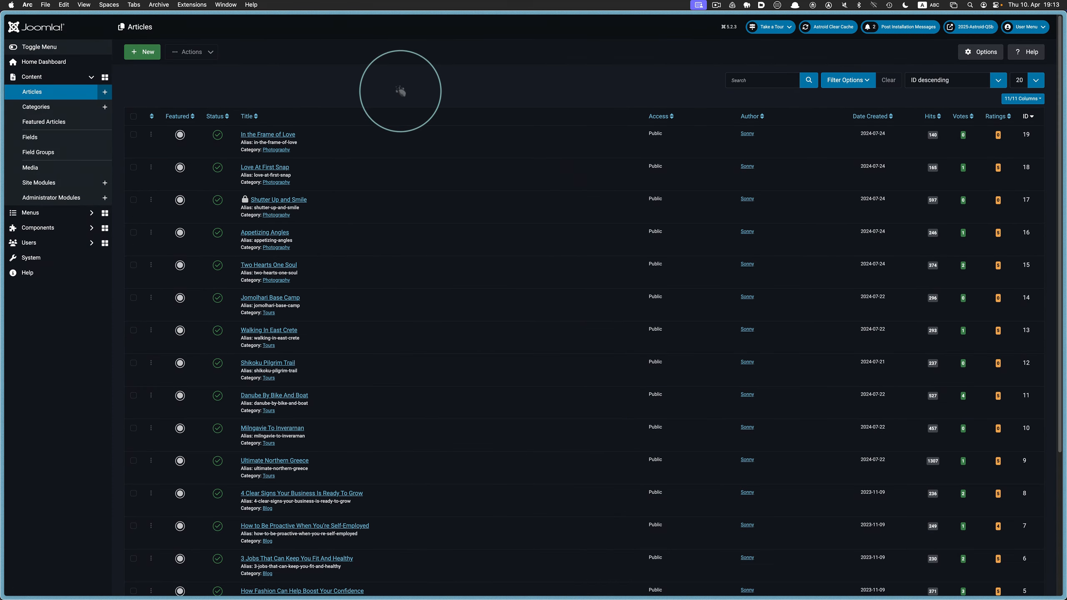
Filter the articles by the Tours category and open the Widgets settings of the Ultimate Northern Greece article.
left_click(845, 80)
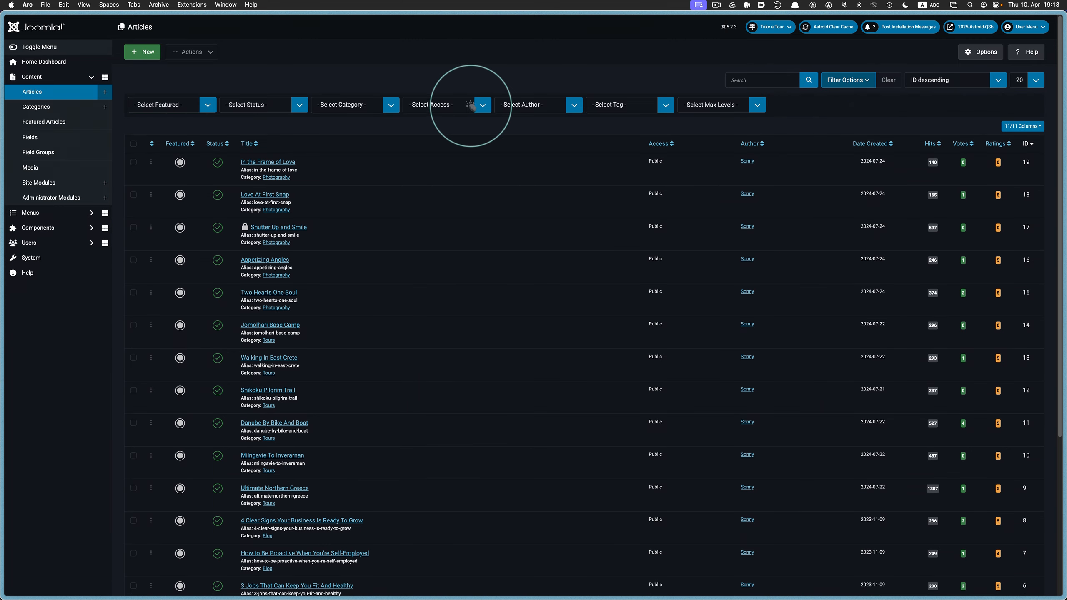
left_click(392, 105)
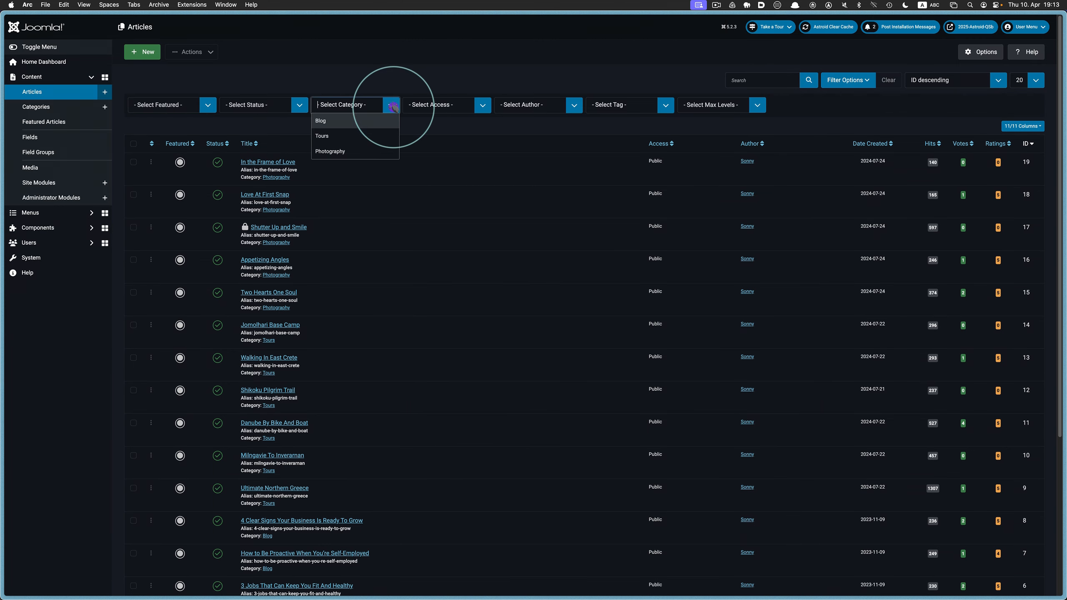
left_click(345, 136)
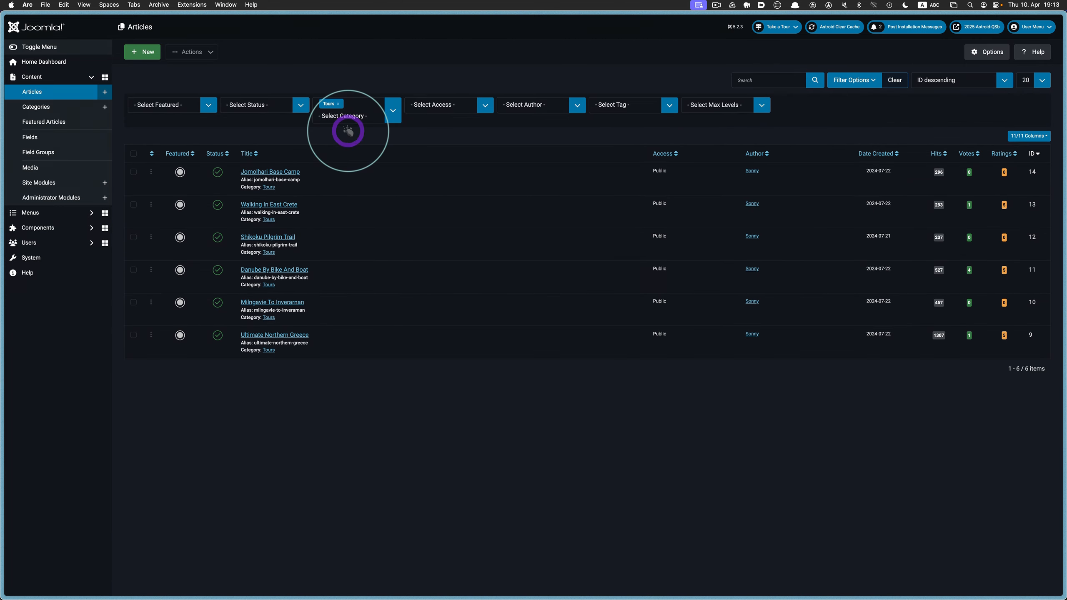
left_click(287, 334)
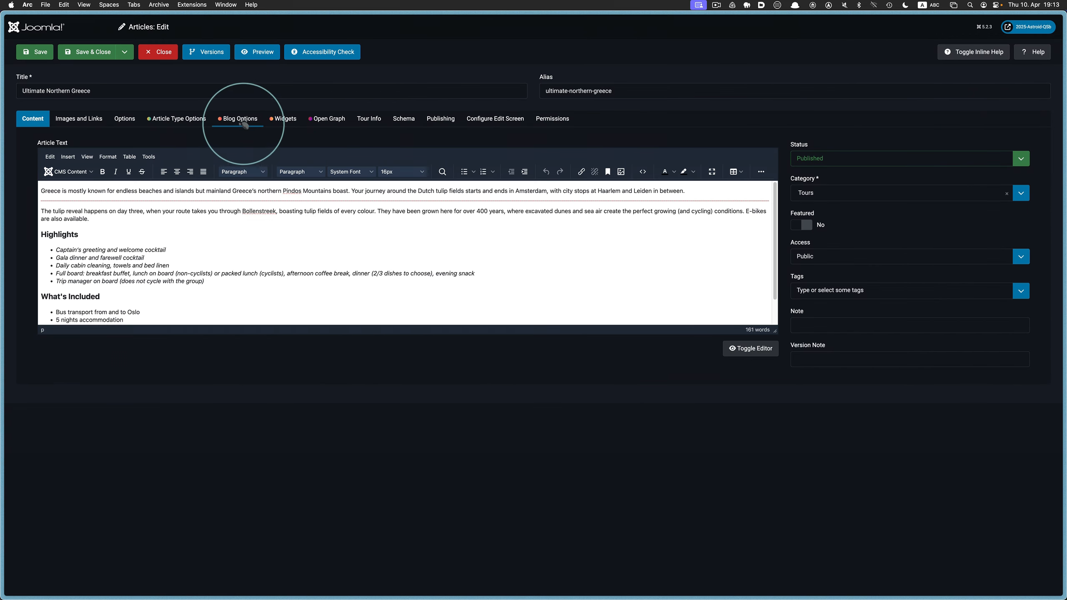
left_click(277, 121)
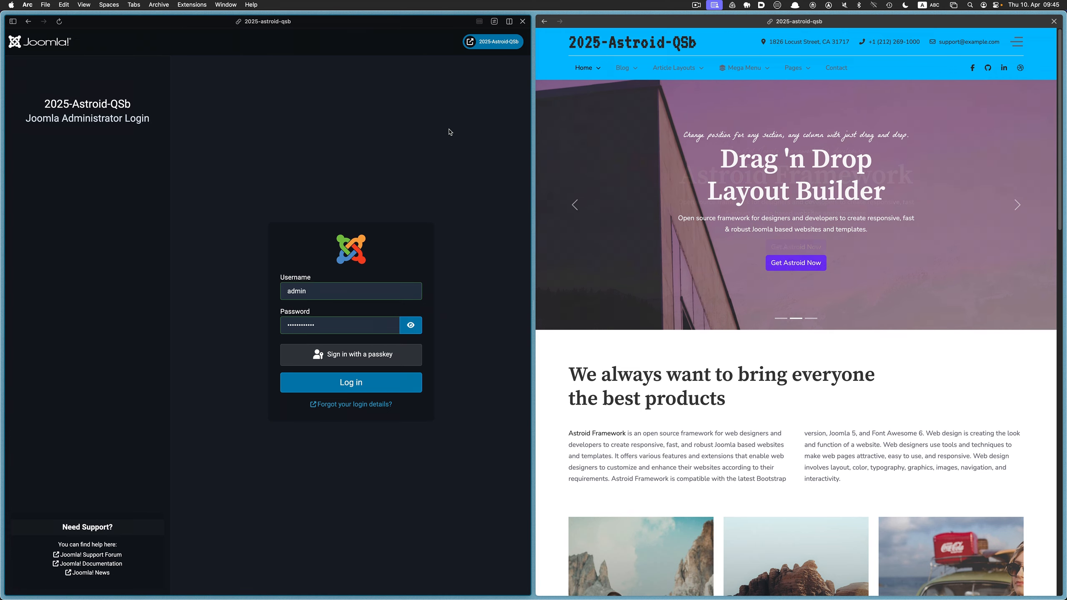
Log in to the Joomla administrator with the credentials already filled in.
left_click(362, 381)
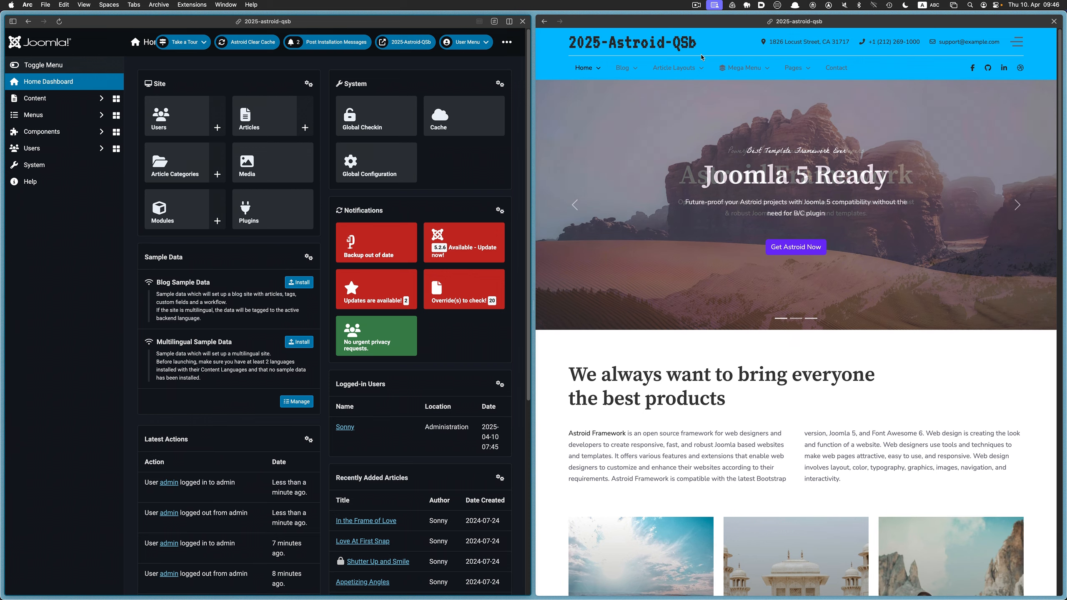
Open the website's Tours Example page under Article Layouts and look through all of its tour entries.
left_click(689, 93)
scroll(782, 139, "down", 15)
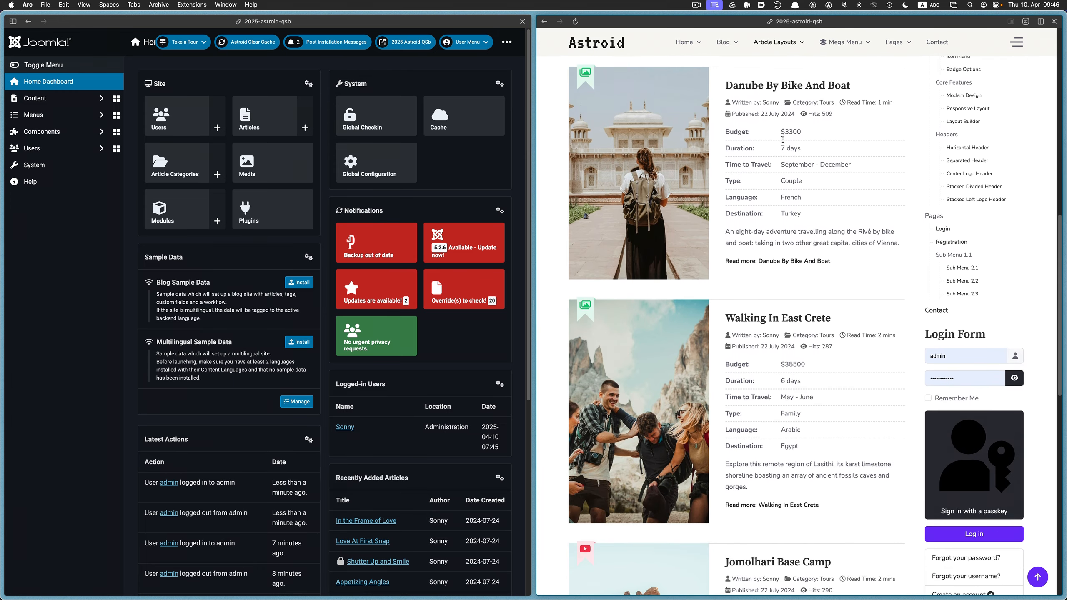
scroll(782, 139, "down", 12)
scroll(782, 140, "down", 2)
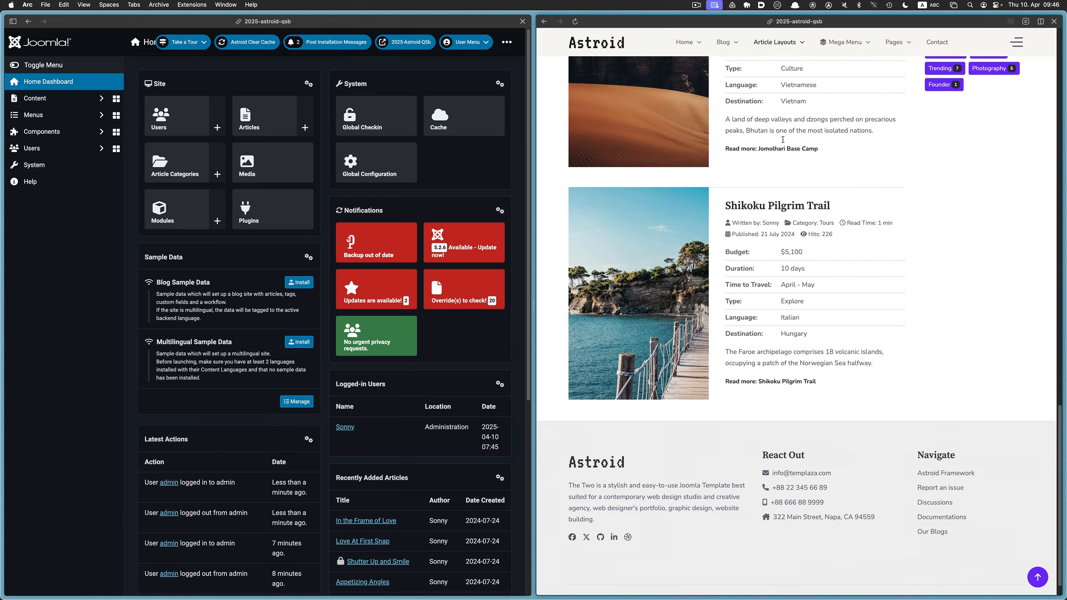
scroll(783, 142, "up", 12)
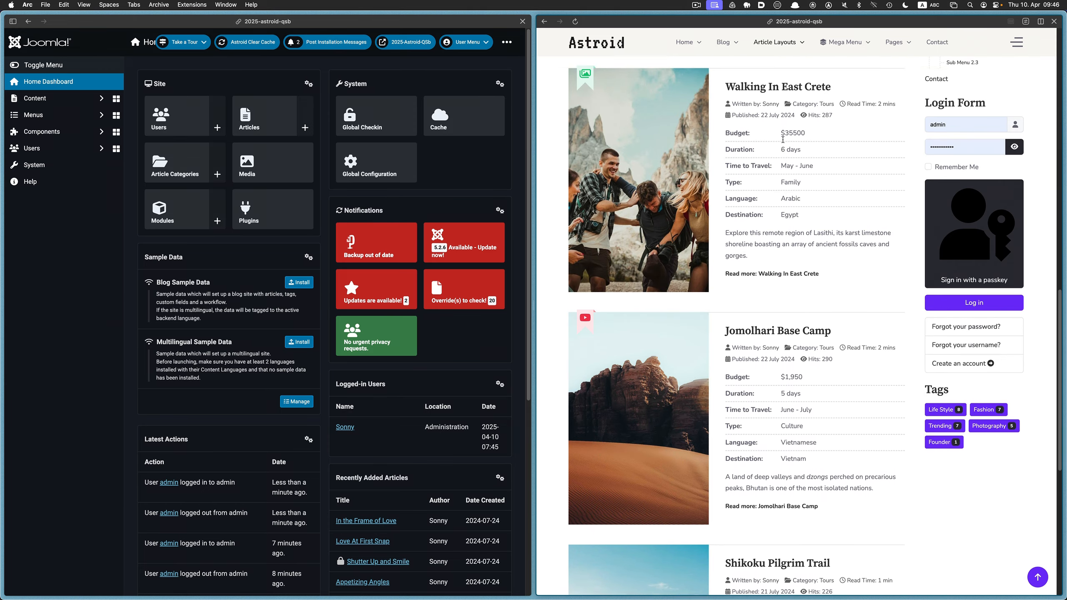
scroll(782, 142, "up", 10)
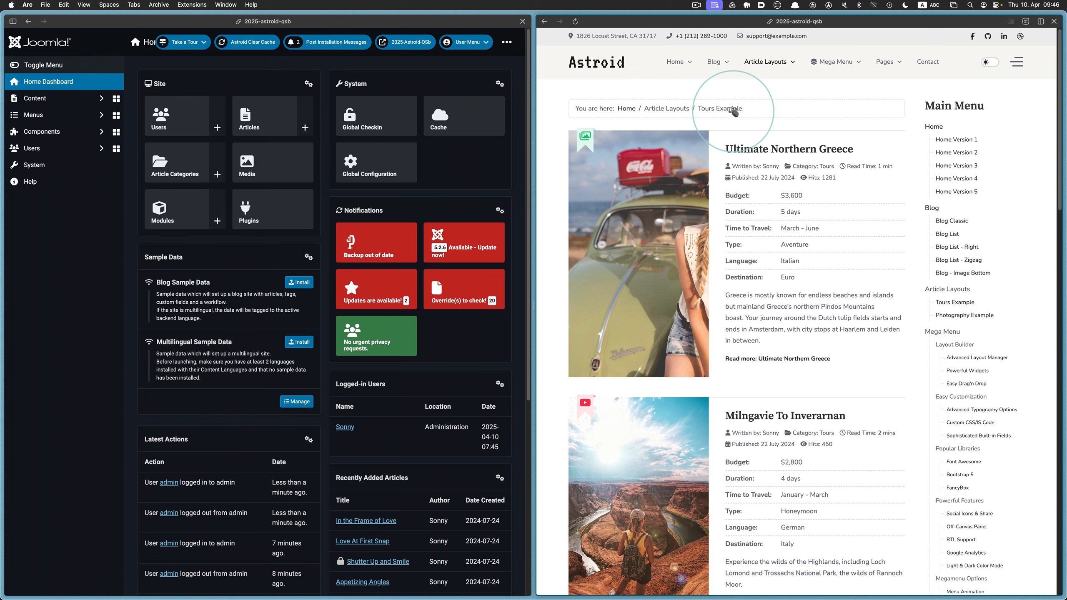
Open the template options of the astroid_template_two - Default site template style from the system dashboard.
left_click(60, 250)
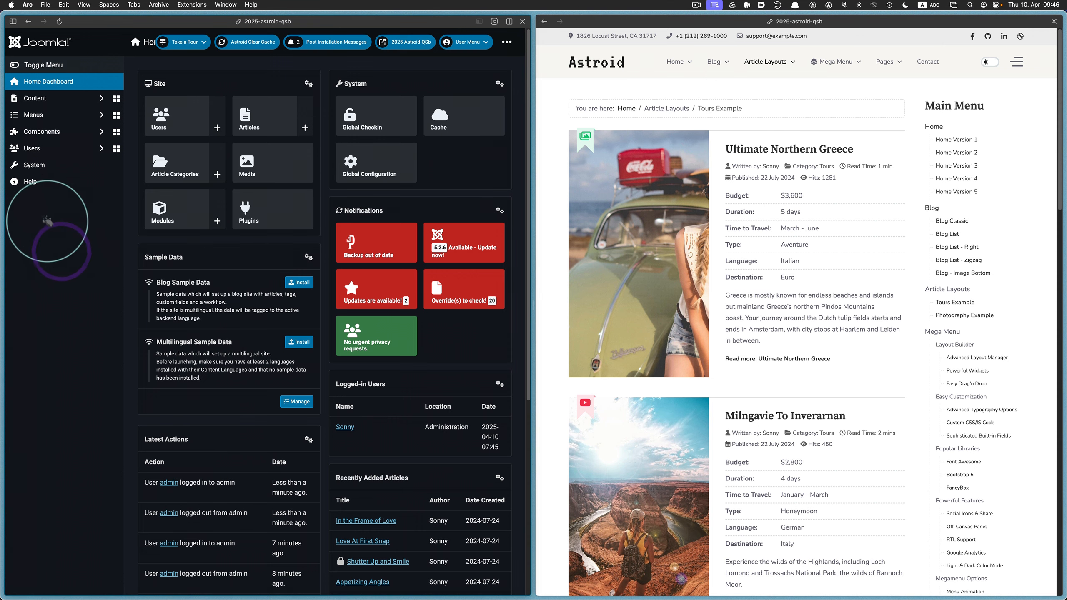
left_click(42, 166)
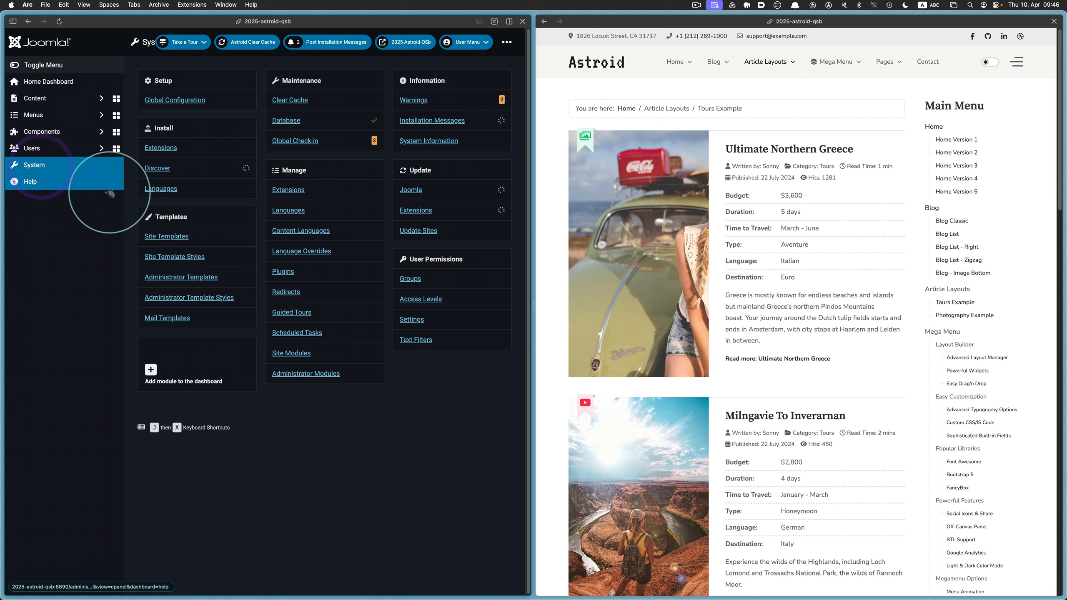
left_click(200, 259)
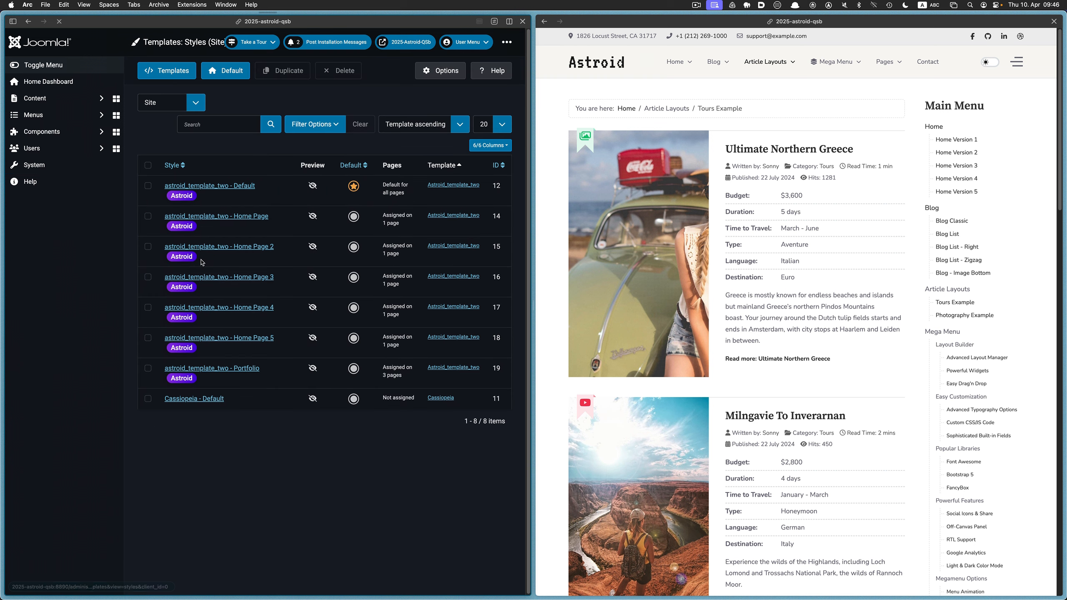
left_click(251, 187)
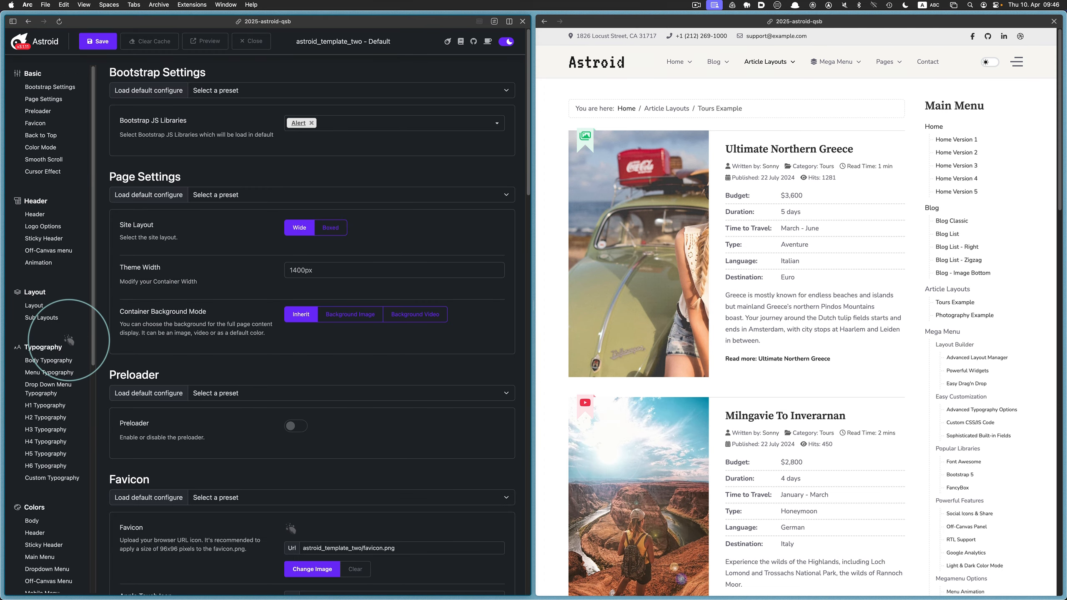
Open the Tour Layout in the template's Article Layout Builder.
scroll(69, 339, "down", 10)
left_click(63, 380)
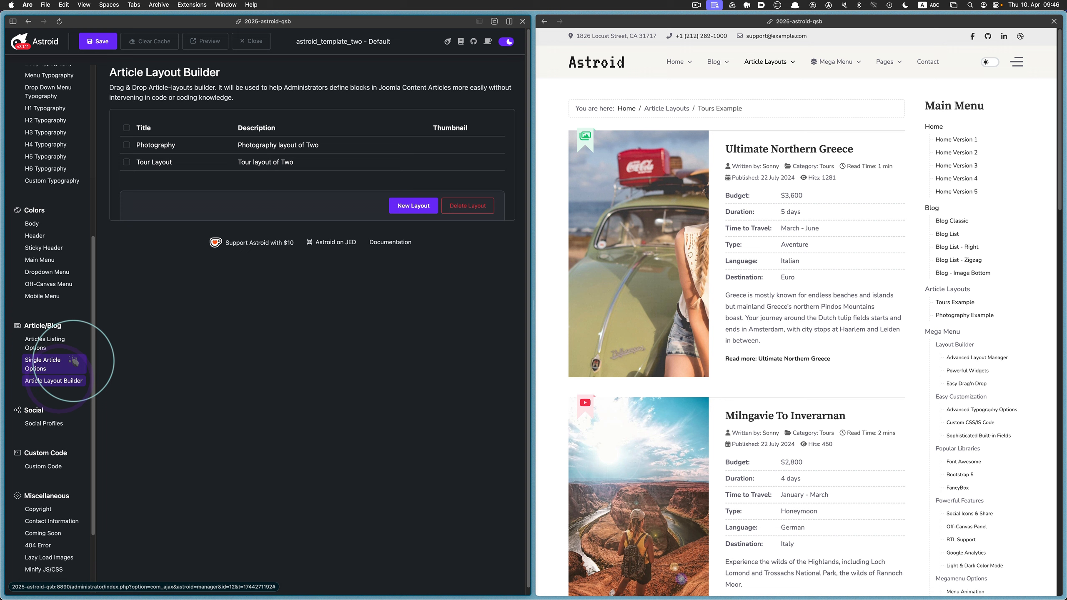
left_click(160, 164)
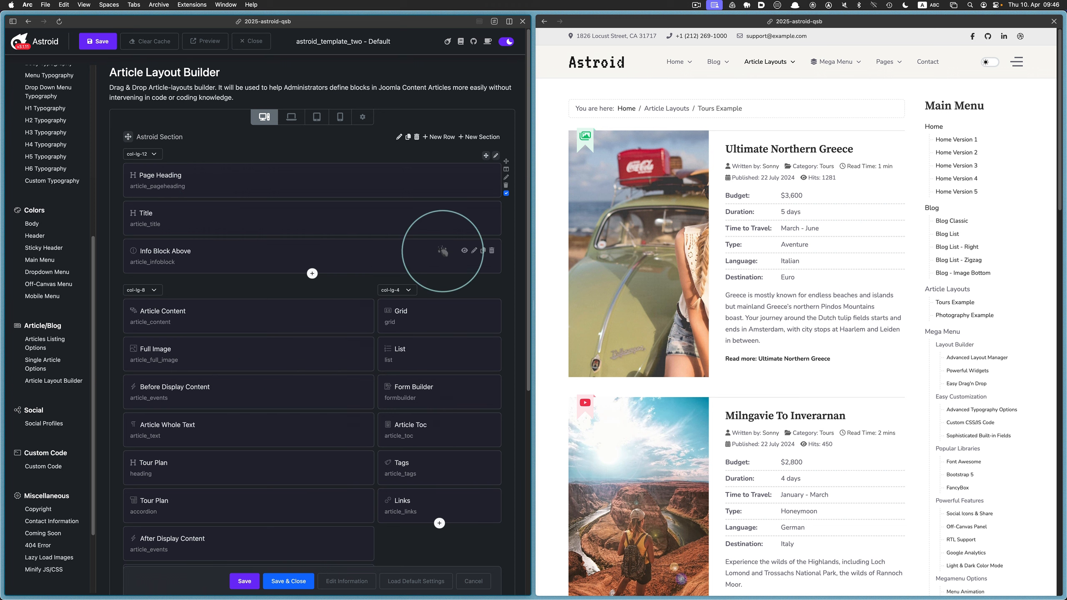
Examine the Ultimate Northern Greece, Milngavie To Inverarnan and Danube By Bike And Boat pages to compare their shared layout.
left_click(756, 150)
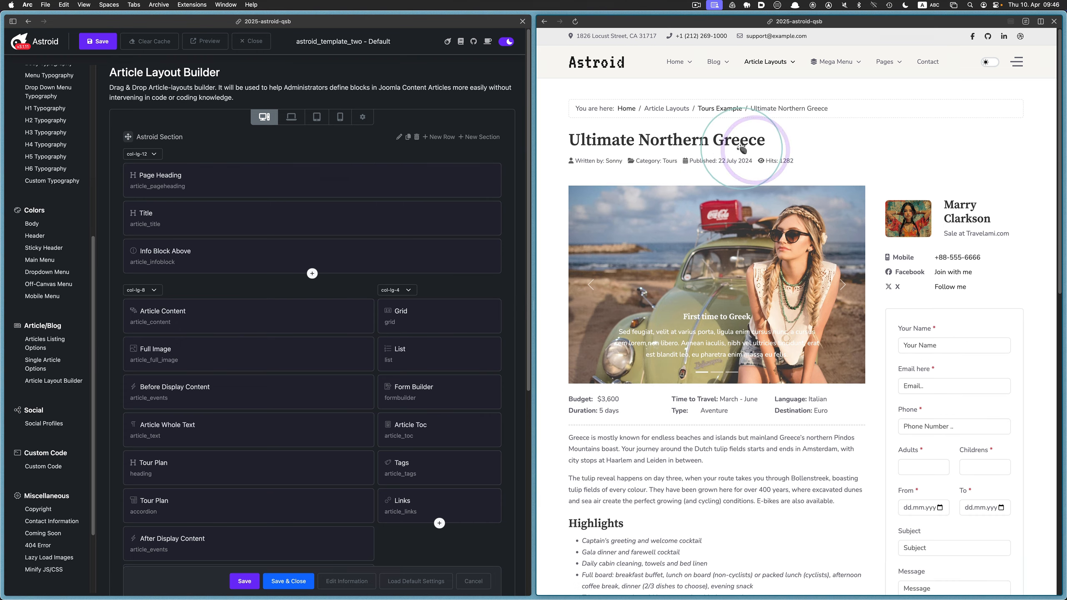
scroll(795, 132, "down", 3)
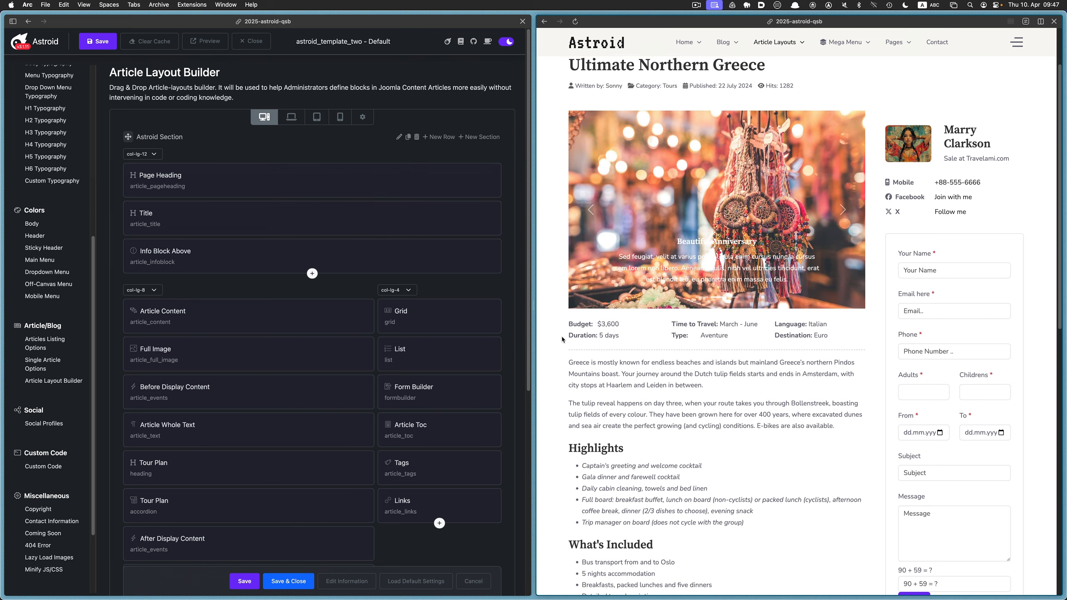
scroll(562, 336, "up", 3)
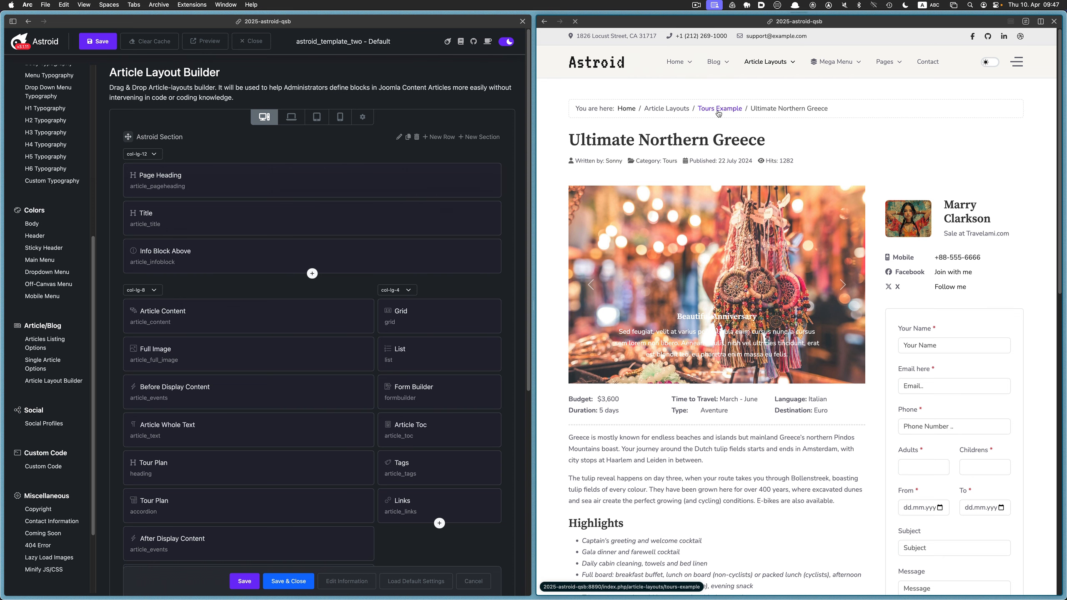
scroll(739, 210, "down", 6)
left_click(808, 236)
scroll(808, 237, "down", 5)
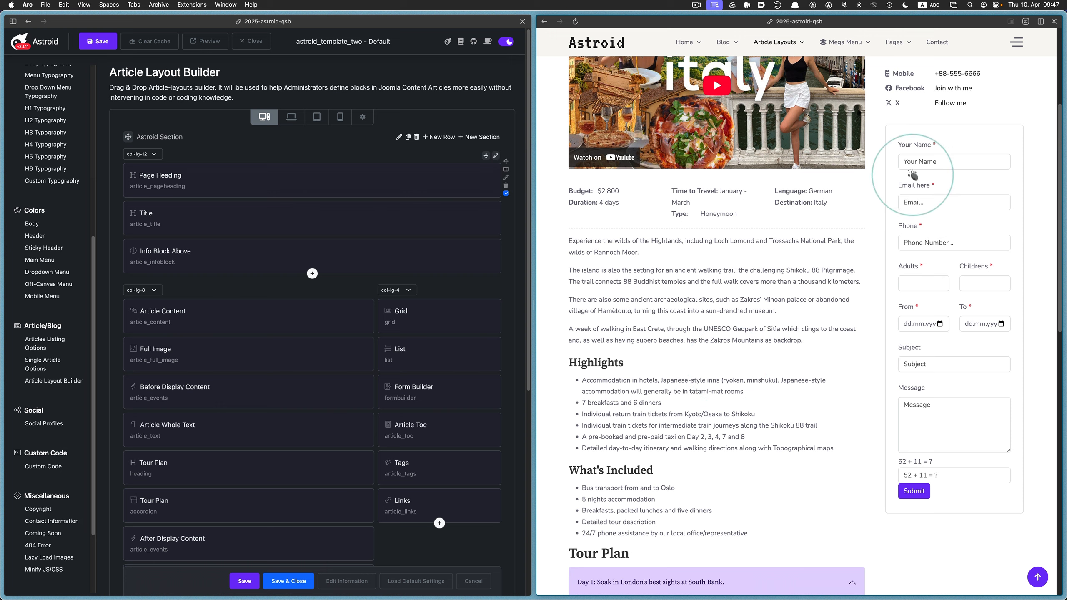
scroll(666, 198, "up", 5)
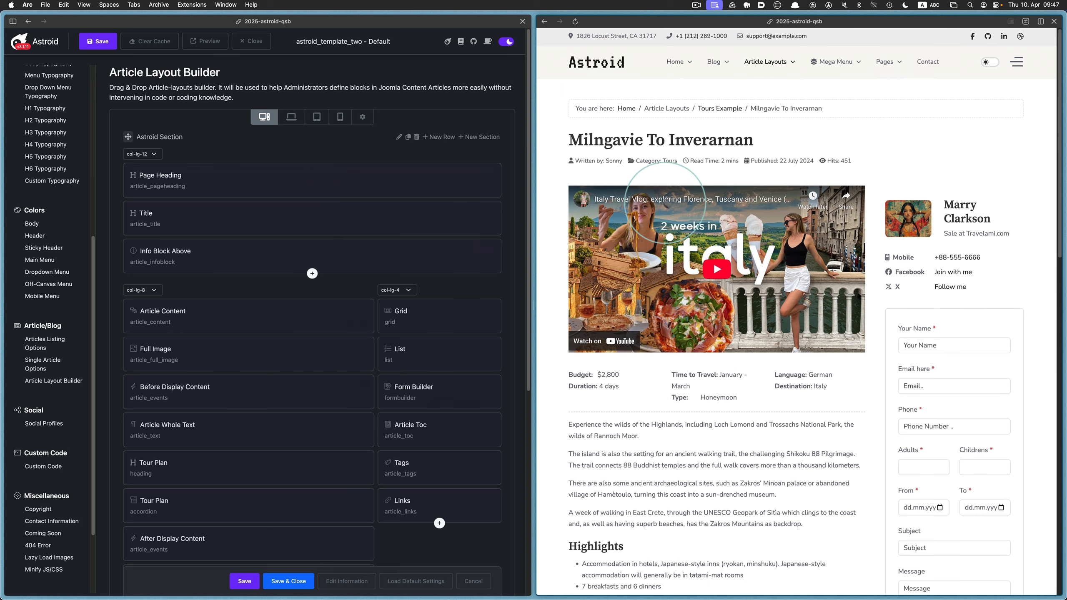
left_click(712, 110)
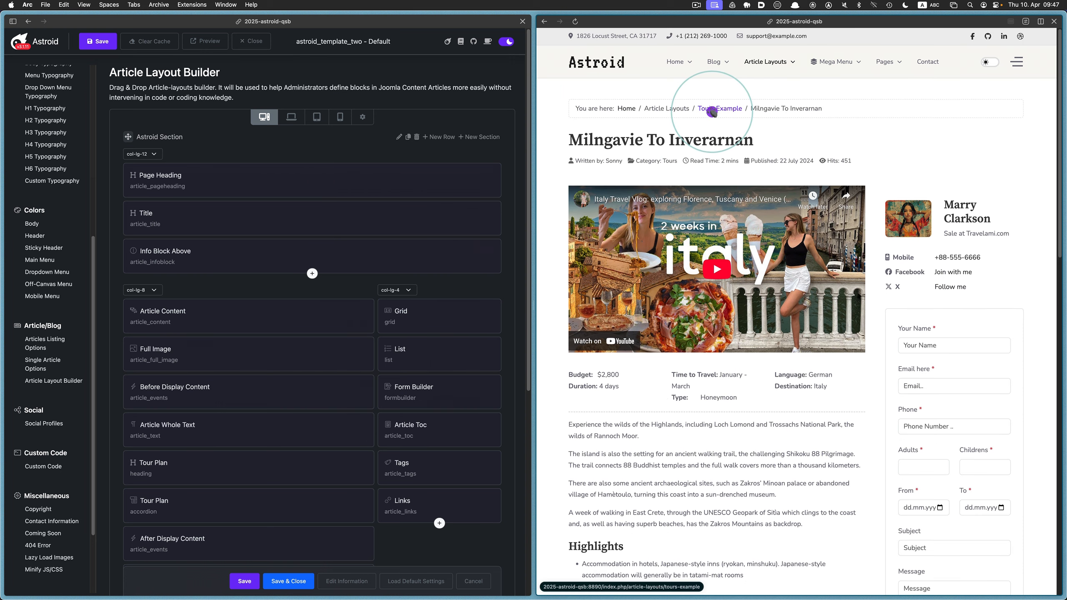
scroll(735, 273, "down", 6)
left_click(755, 335)
scroll(761, 340, "down", 10)
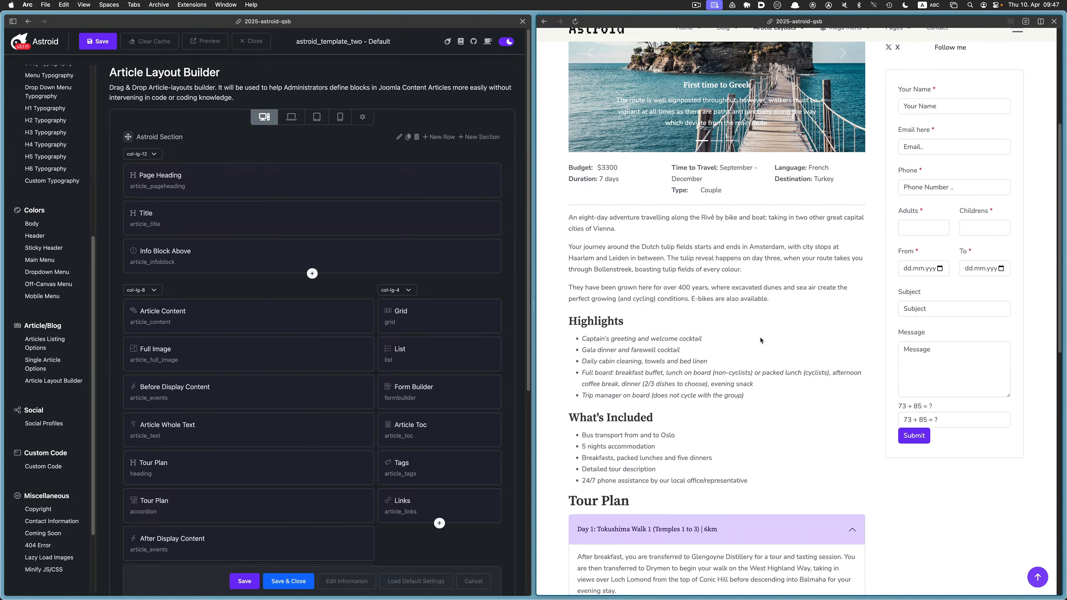
Compare the Danube By Bike And Boat page with the rows and elements of the Tour Layout.
scroll(760, 338, "up", 10)
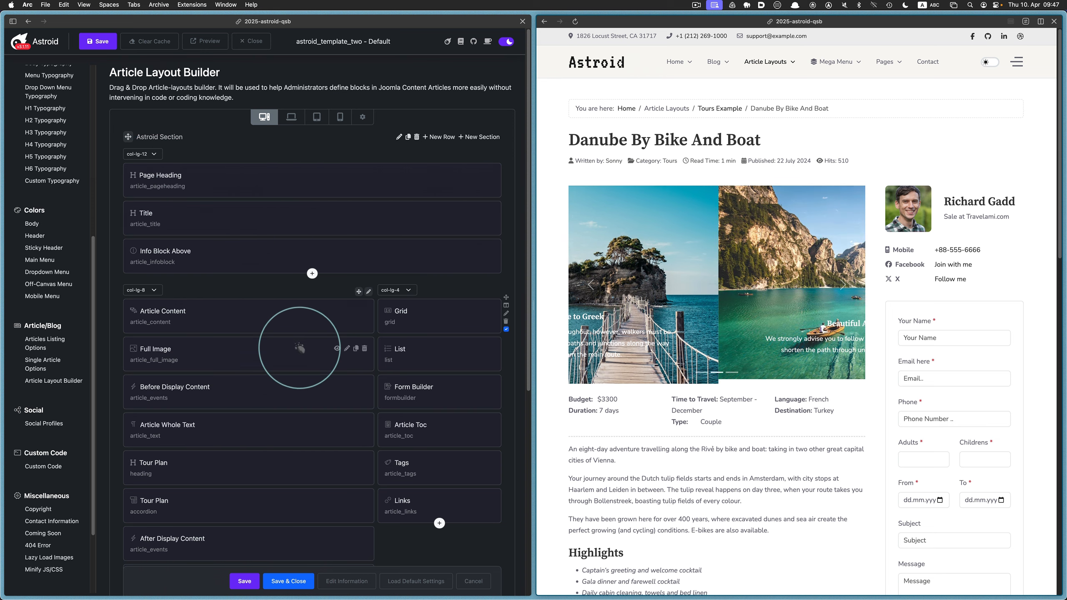
scroll(437, 392, "down", 1)
scroll(437, 393, "down", 5)
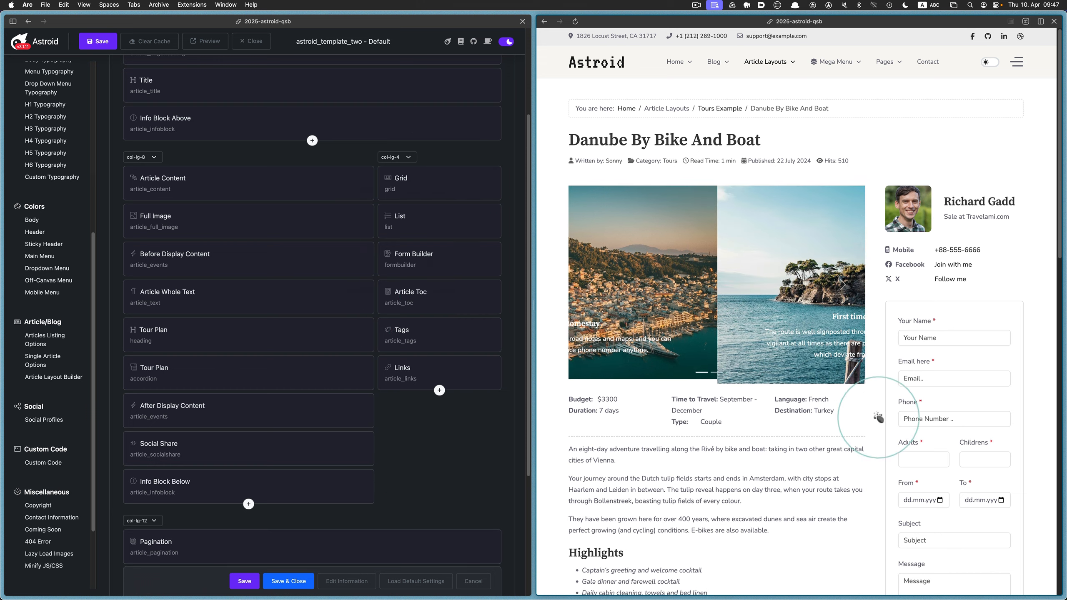
scroll(940, 236, "down", 10)
scroll(940, 236, "up", 10)
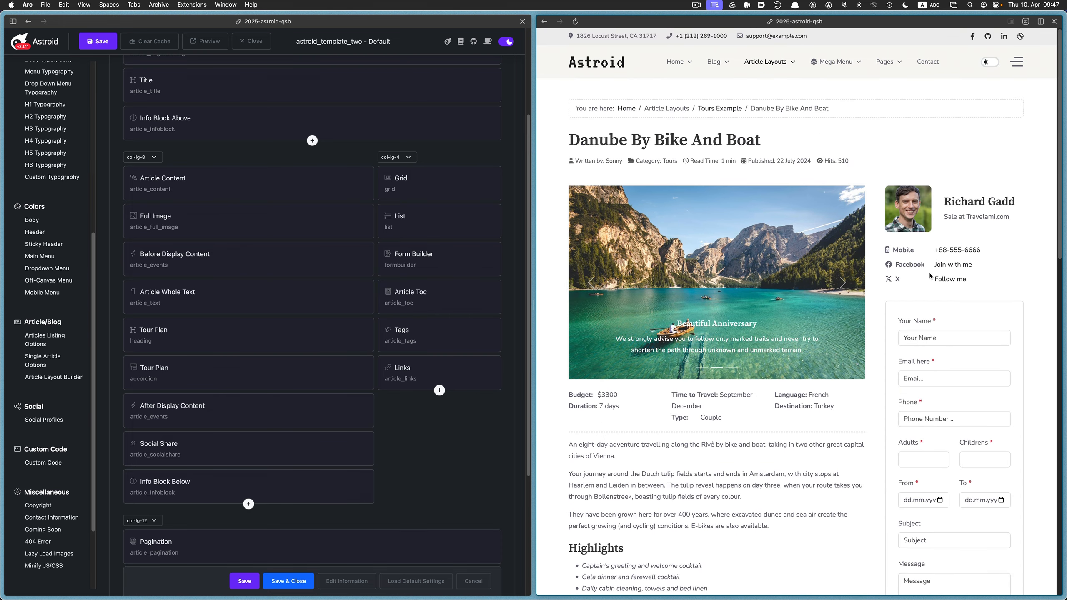
Open the Ultimate Northern Greece tour from Tours Example and compare its sidebar and booking form with the Tour Layout's elements.
left_click(724, 108)
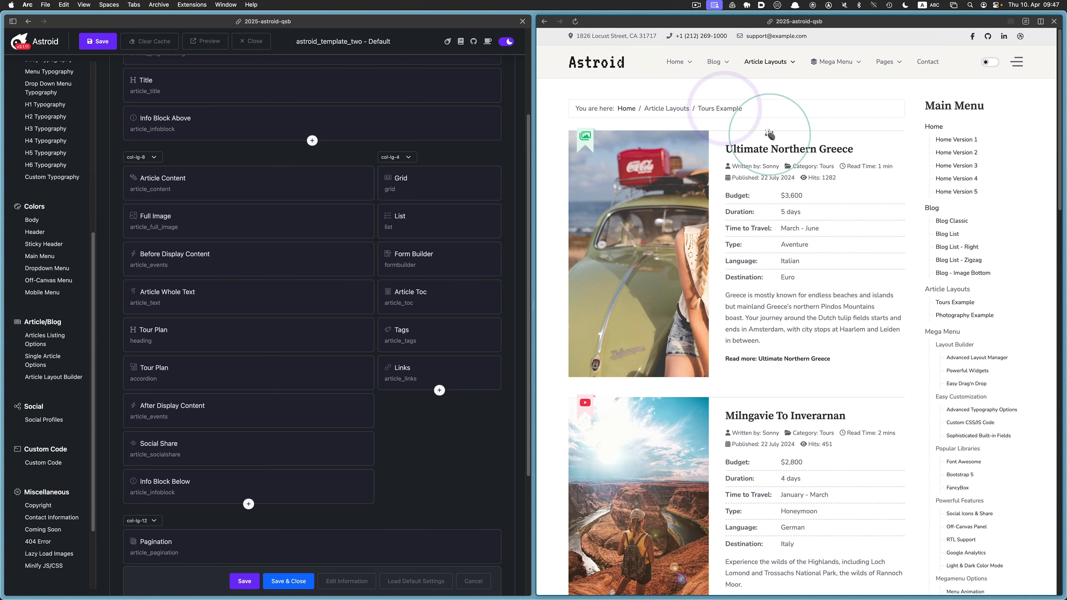
left_click(781, 151)
scroll(941, 191, "down", 4)
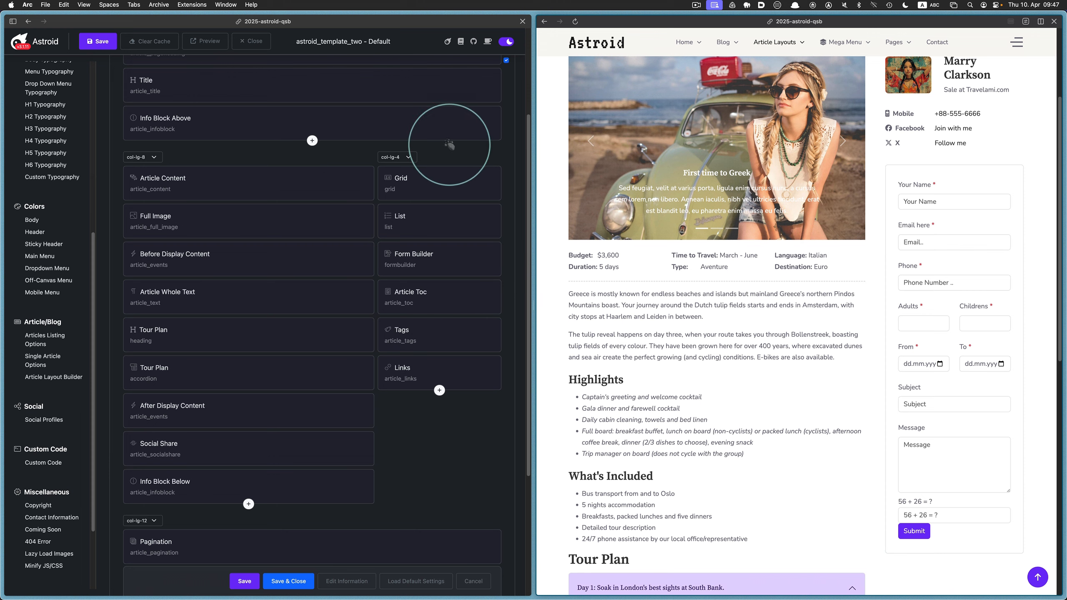
scroll(457, 356, "up", 3)
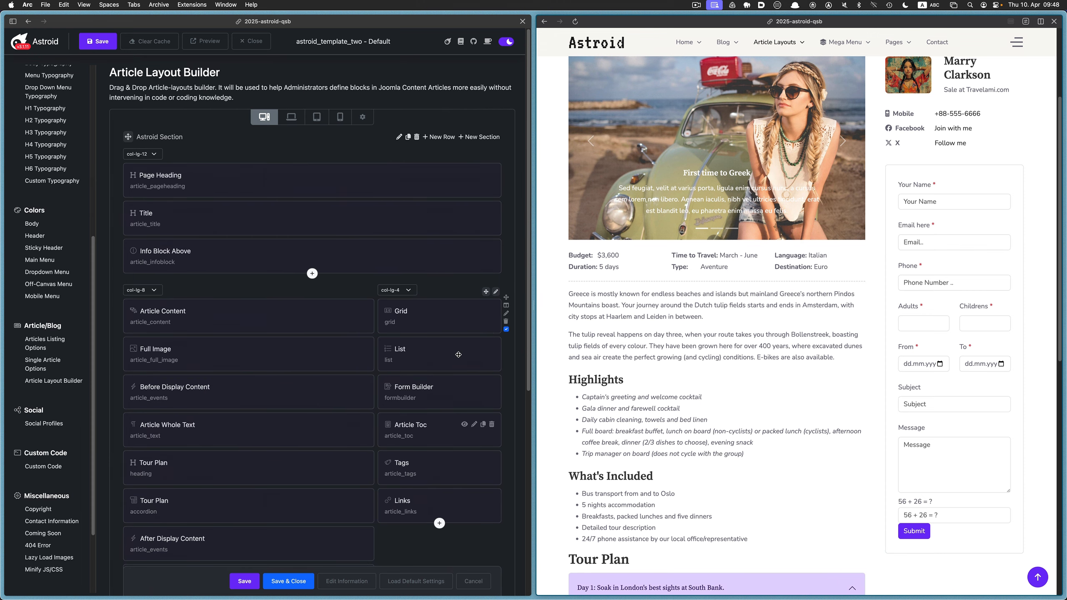
scroll(672, 341, "up", 3)
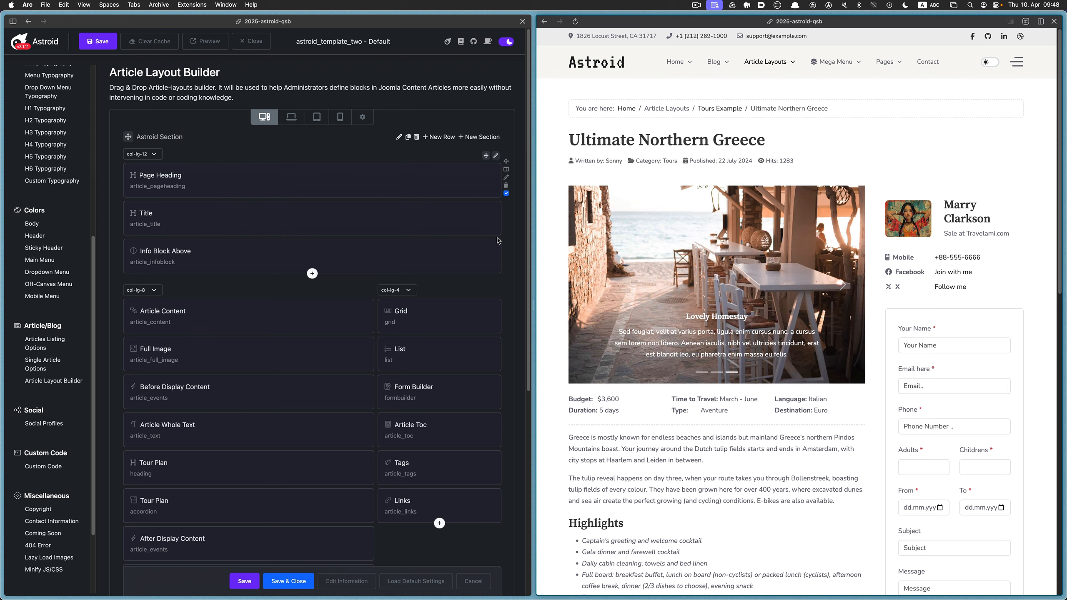
scroll(497, 240, "down", 4)
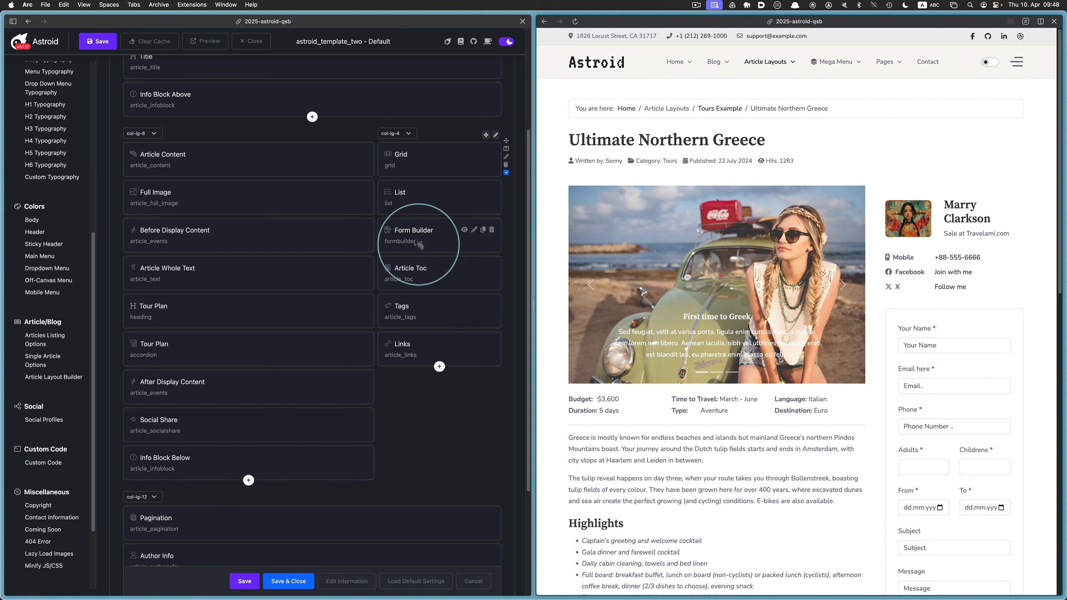
scroll(932, 378, "down", 3)
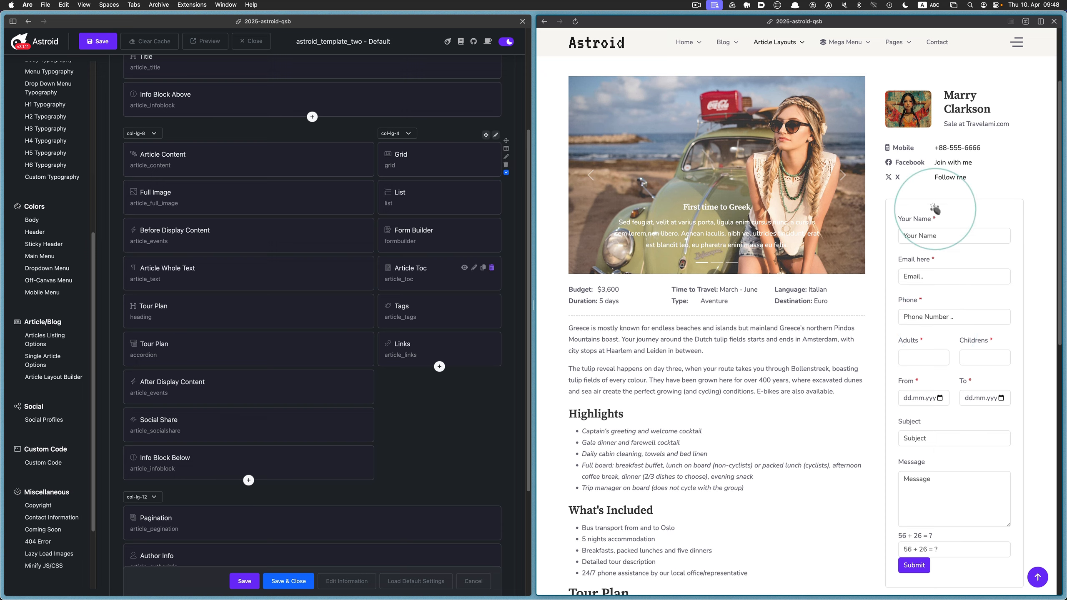
scroll(941, 419, "up", 5)
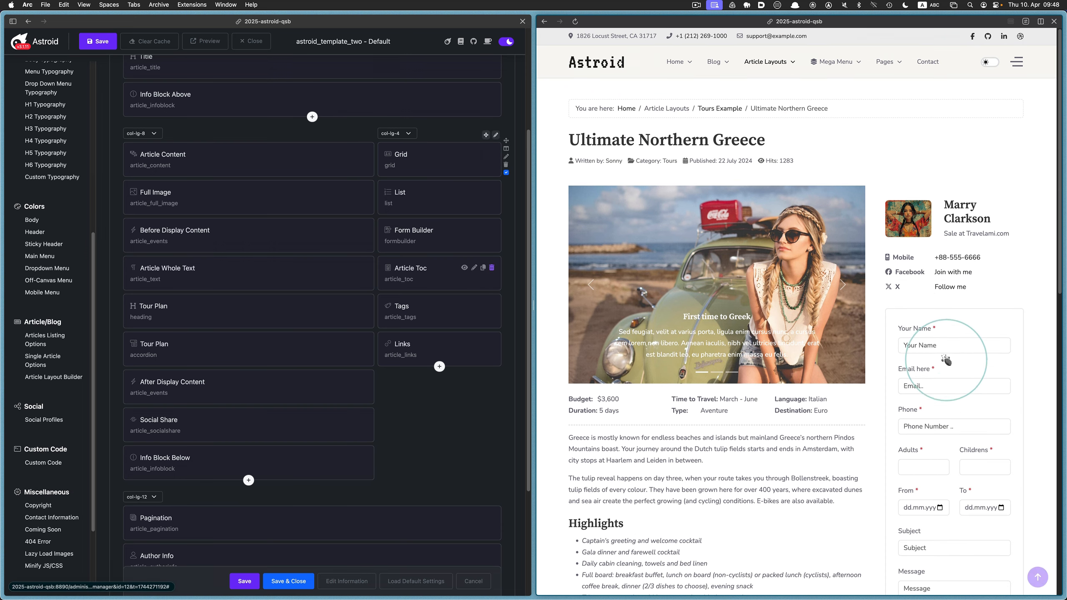
Look at the booking form on the Milngavie To Inverarnan and Danube By Bike And Boat pages and return to Tours Example.
left_click(715, 109)
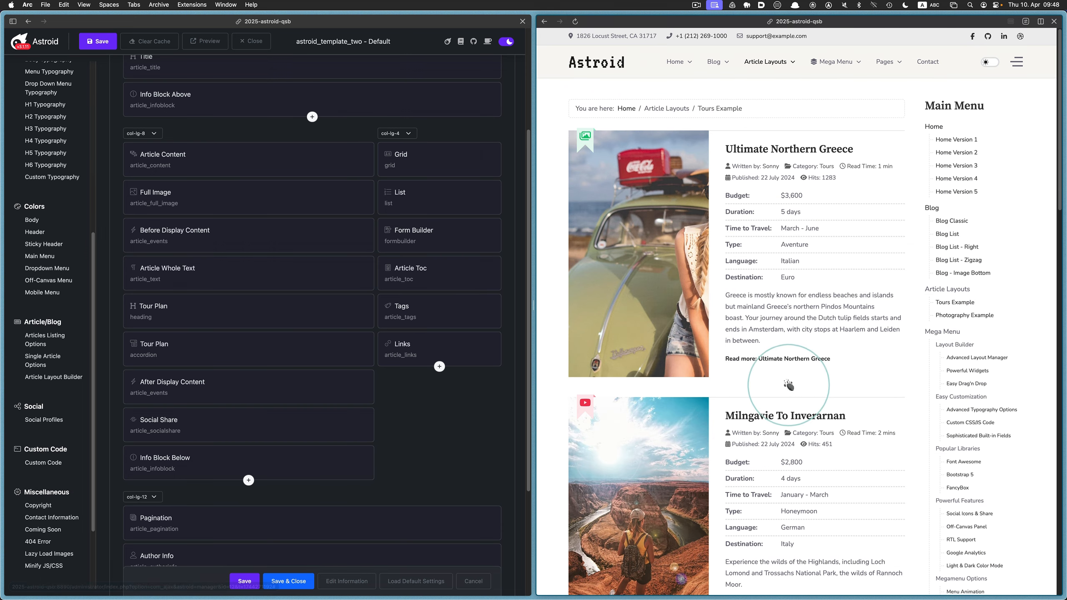
left_click(792, 415)
scroll(936, 355, "down", 5)
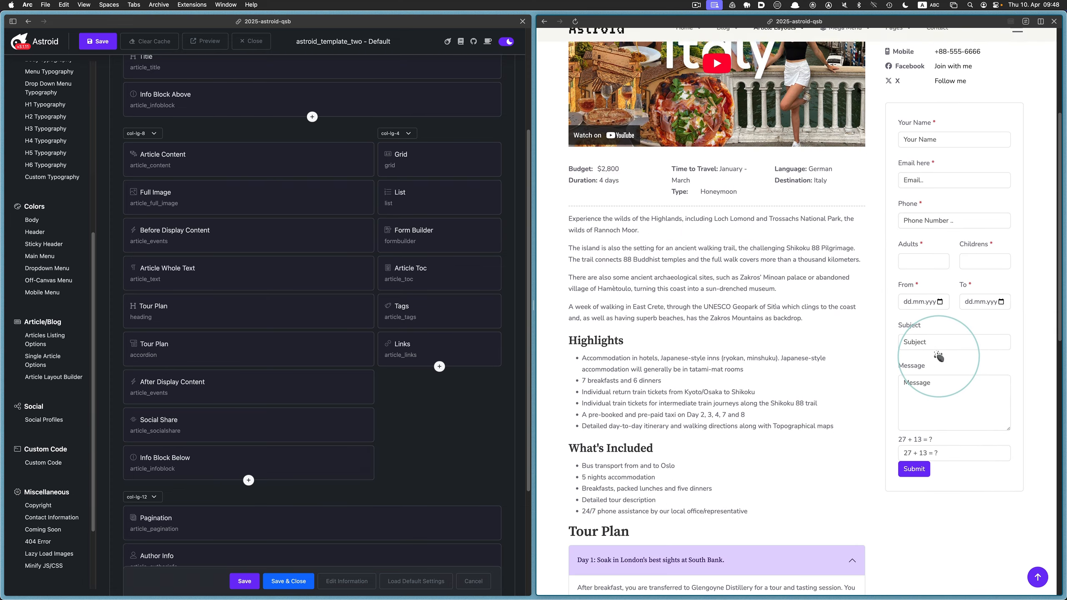
scroll(924, 408, "up", 5)
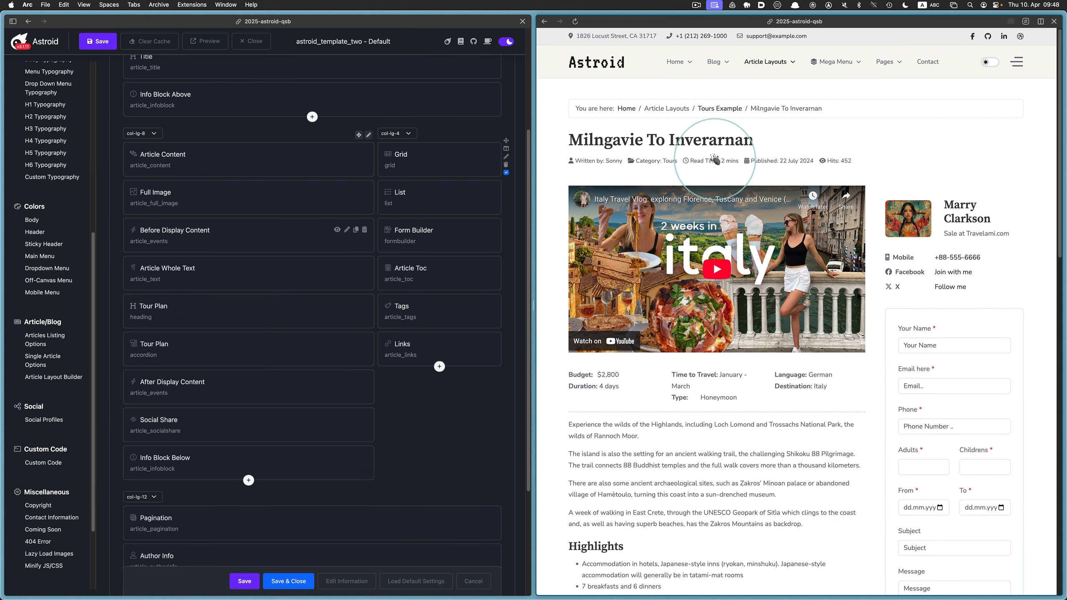
left_click(722, 110)
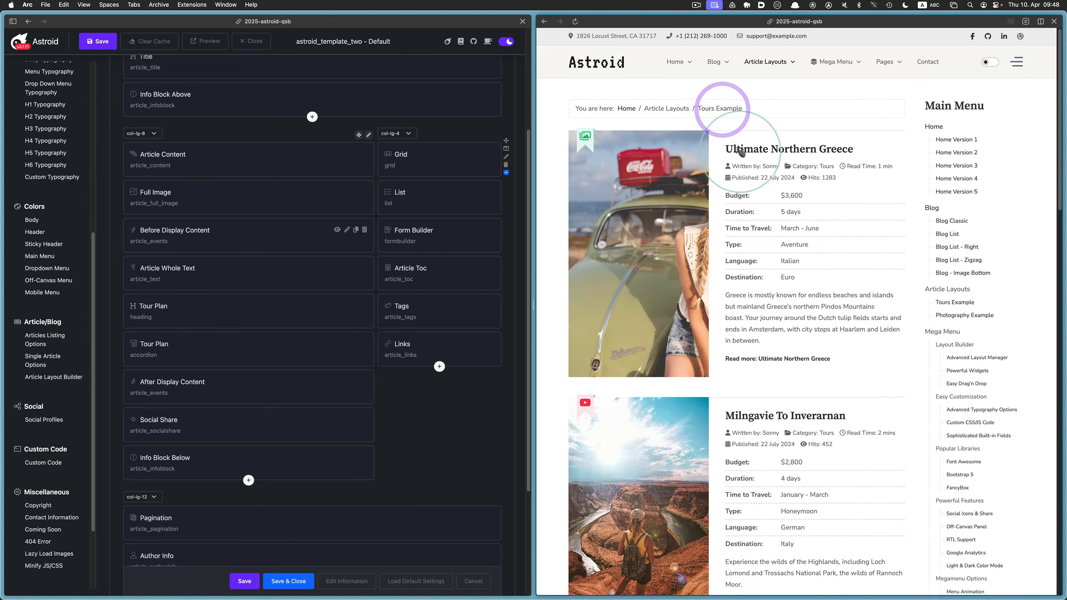
scroll(768, 333, "down", 5)
left_click(802, 425)
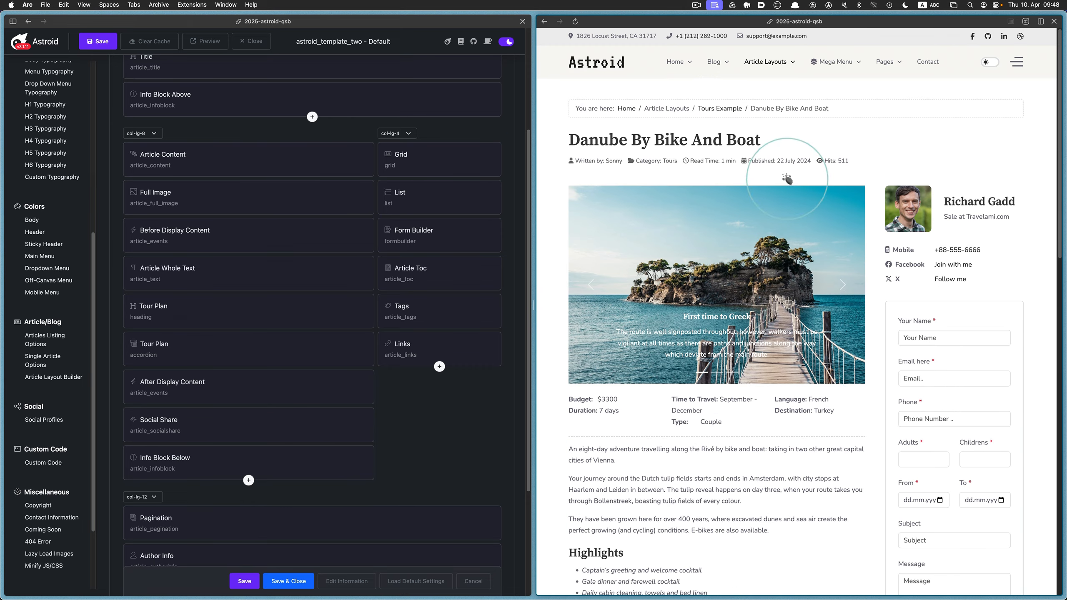
left_click(710, 108)
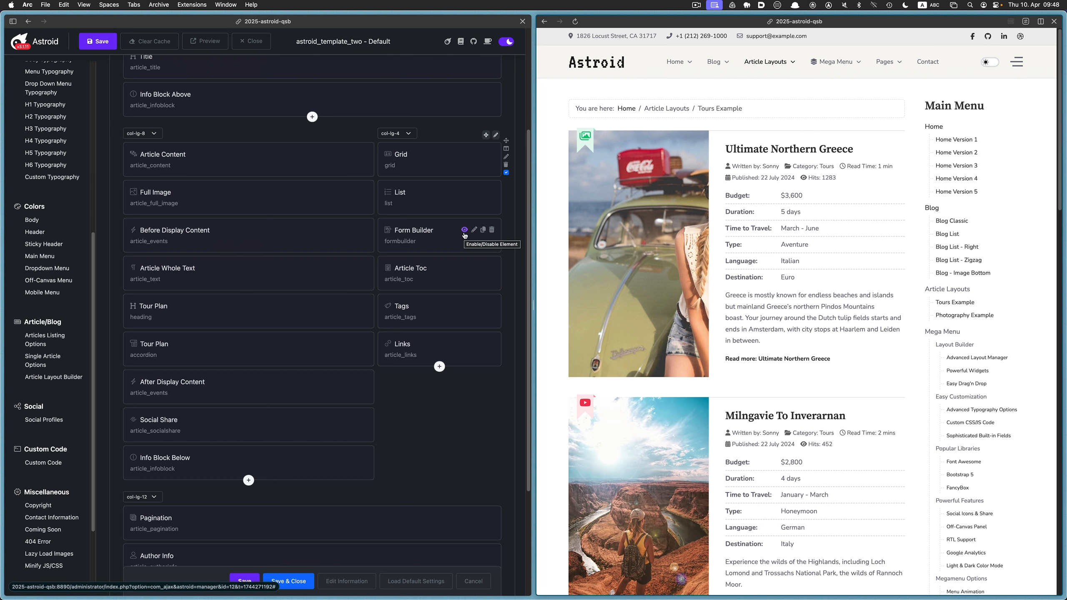
Disable the Form Builder element in the Tour Layout and save the layout.
left_click(464, 230)
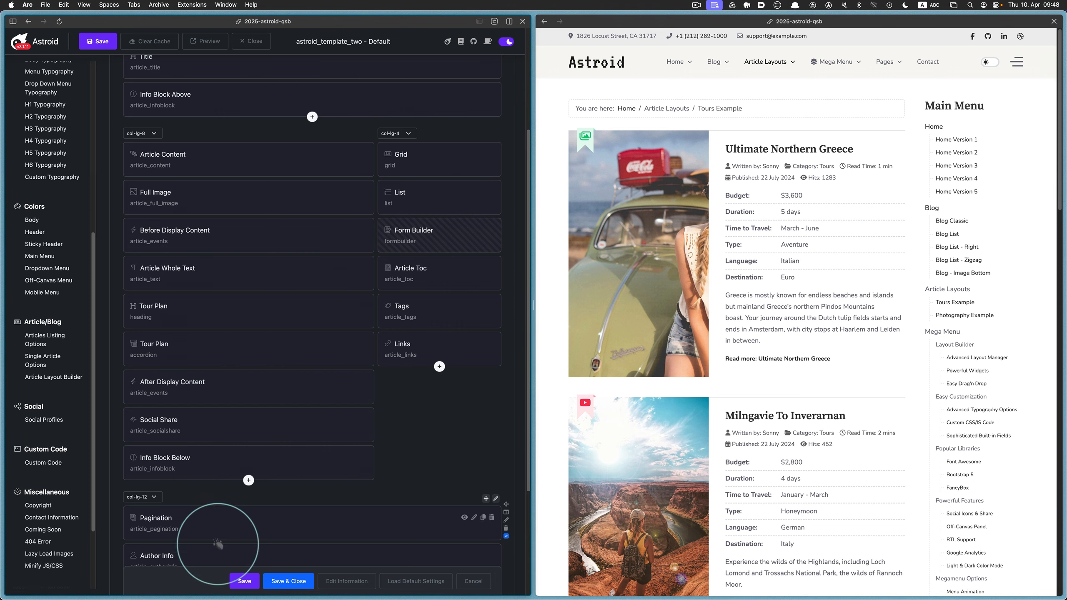
left_click(237, 582)
left_click(813, 119)
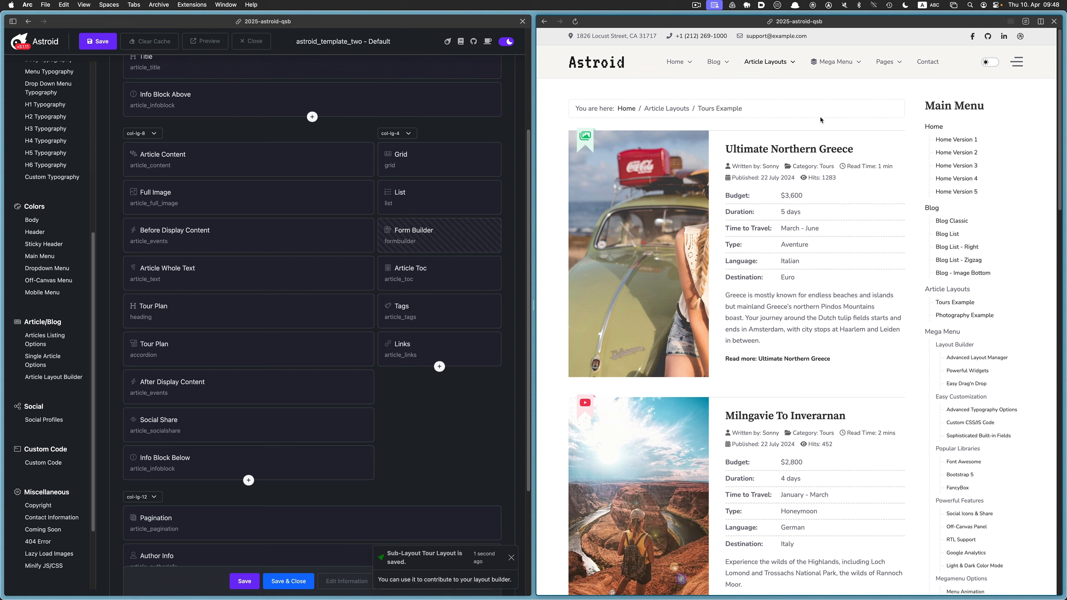
Check the Ultimate Northern Greece and Milngavie To Inverarnan pages for the booking form.
left_click(817, 150)
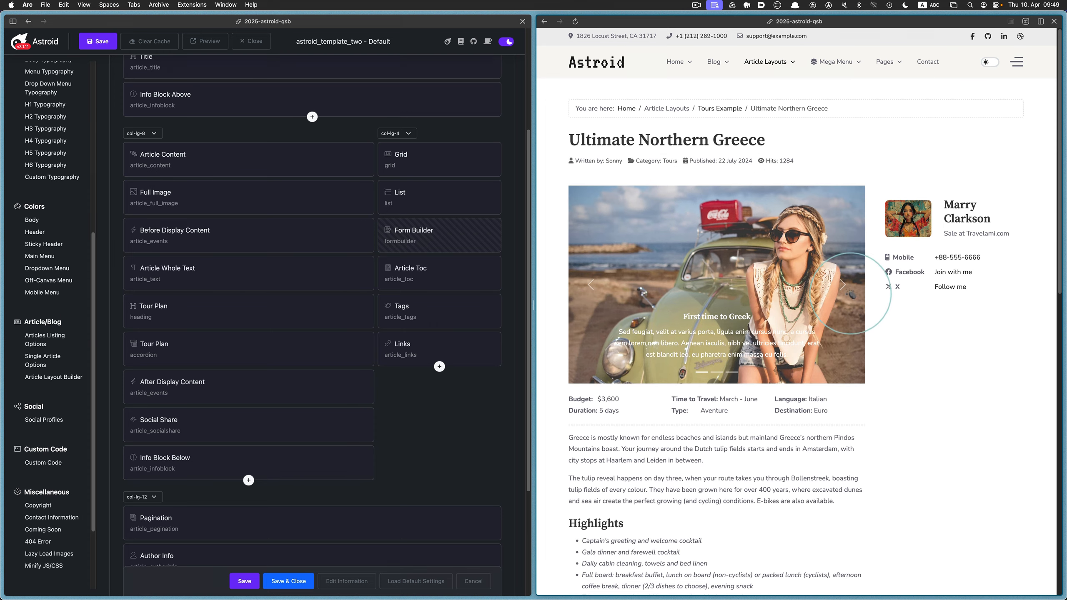
left_click(719, 108)
scroll(822, 261, "down", 2)
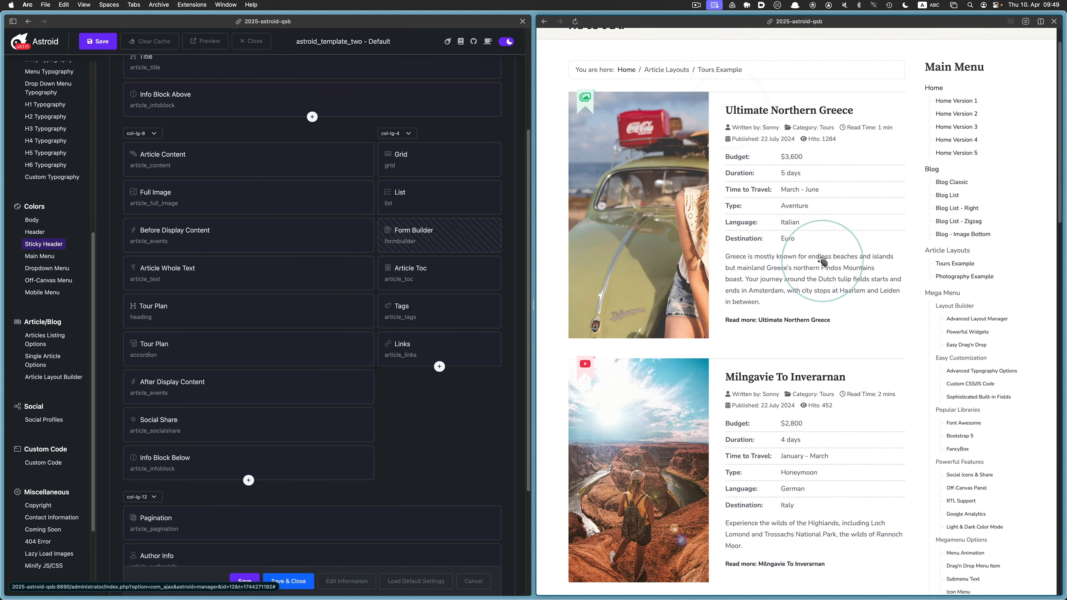
scroll(821, 262, "down", 3)
left_click(819, 227)
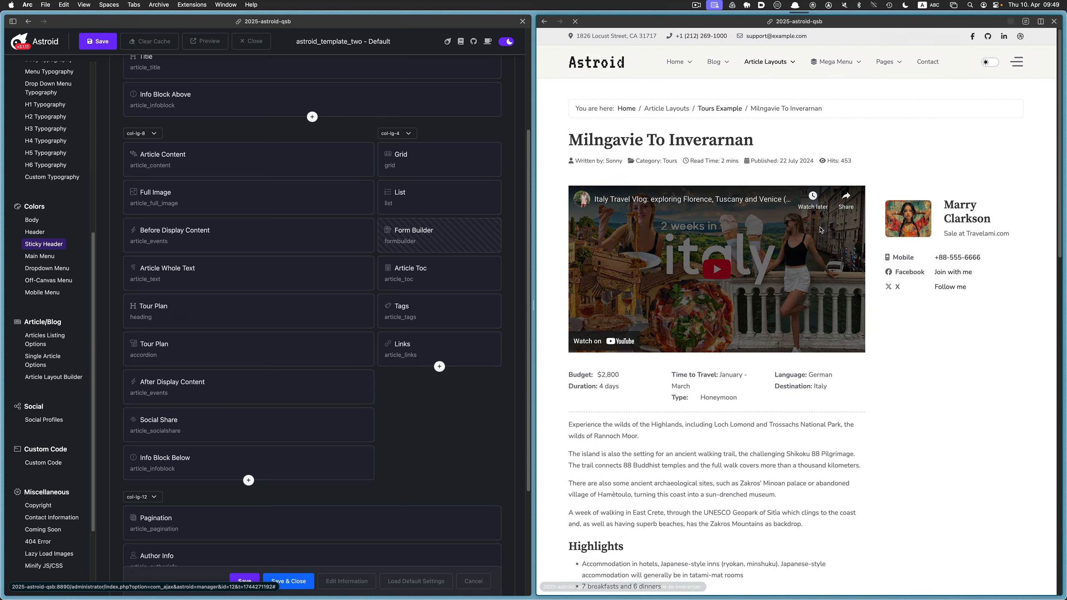
Open the Danube By Bike And Boat tour from Tours Example and check the whole page for the booking form.
left_click(719, 108)
scroll(780, 219, "down", 5)
scroll(780, 219, "down", 2)
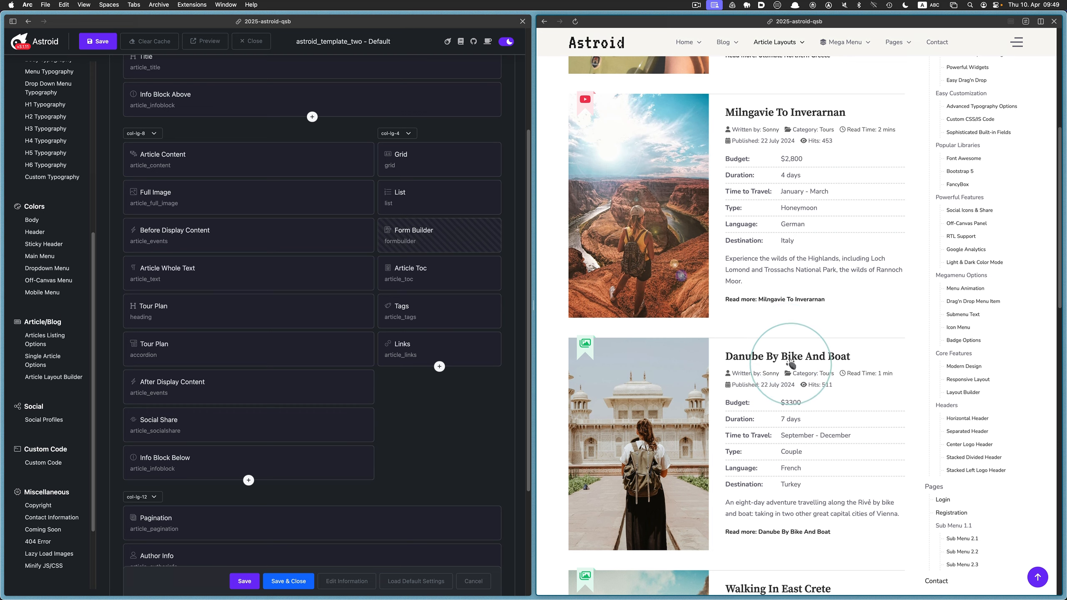
left_click(789, 358)
scroll(969, 344, "down", 12)
scroll(967, 353, "up", 12)
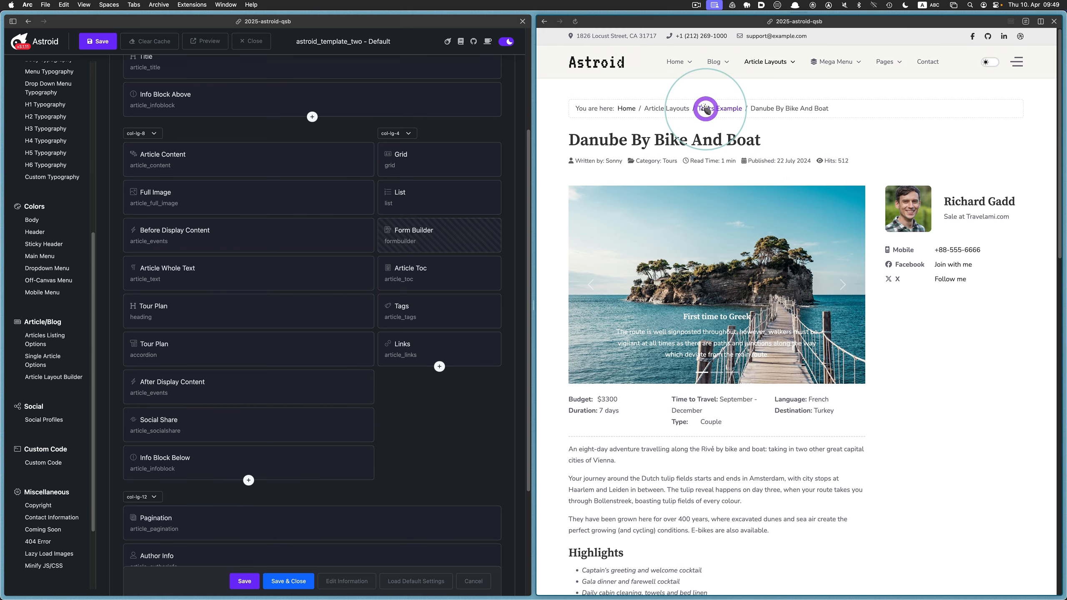
Check the Walking In East Crete page for the booking form and reopen the Ultimate Northern Greece tour.
left_click(705, 108)
scroll(789, 285, "down", 10)
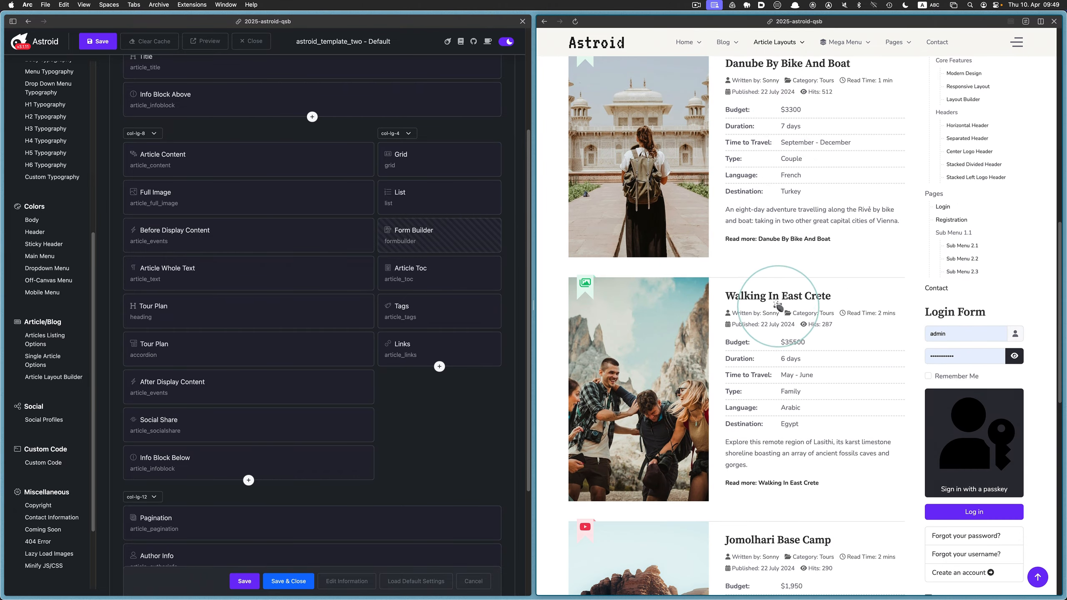
left_click(778, 296)
scroll(921, 324, "down", 10)
scroll(922, 330, "up", 4)
scroll(921, 330, "up", 8)
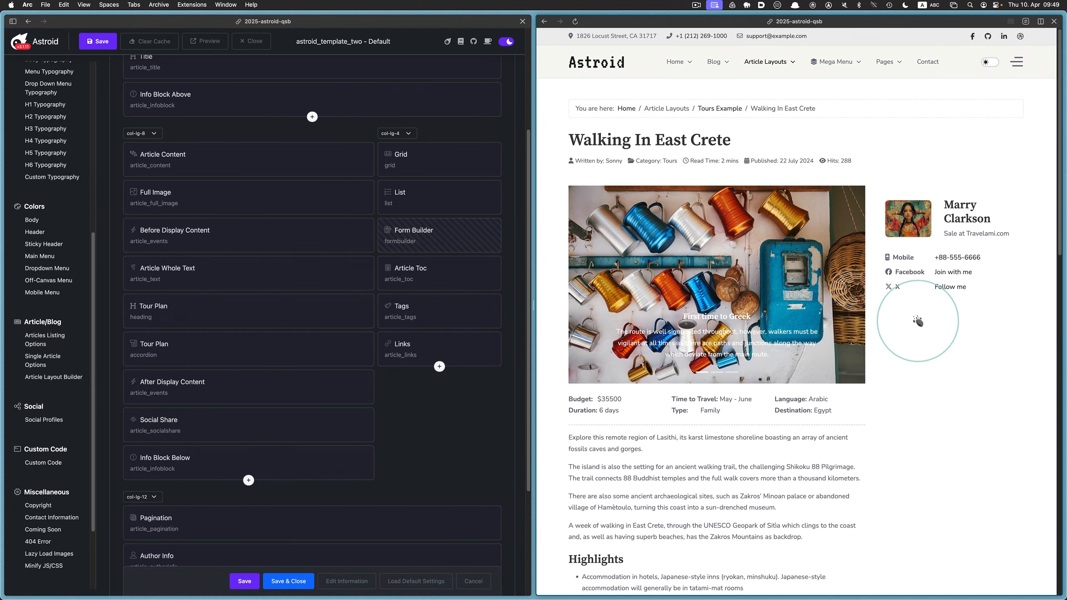
left_click(707, 109)
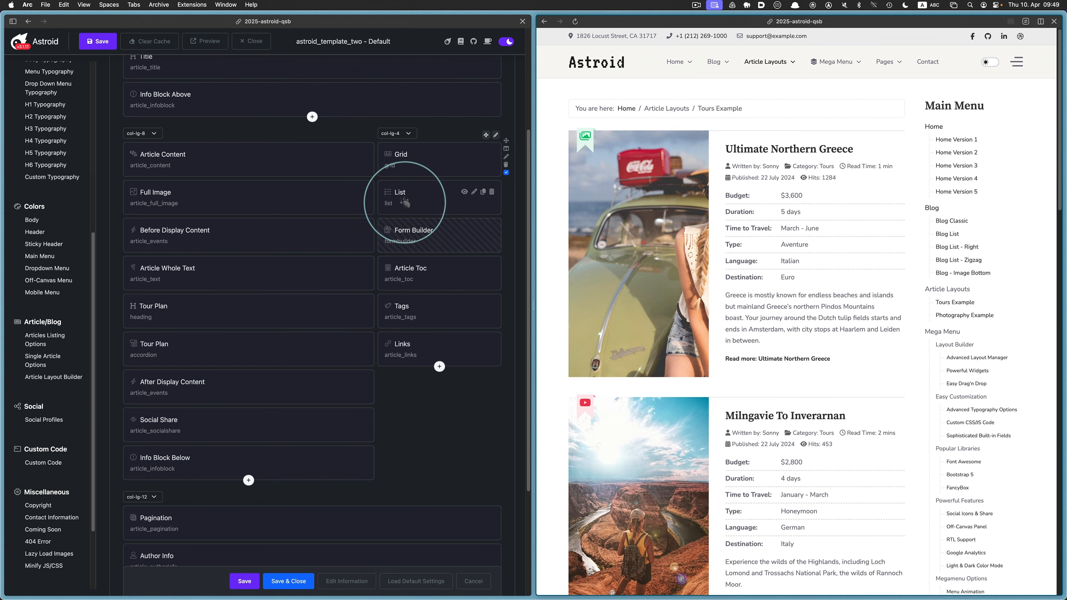
left_click(782, 149)
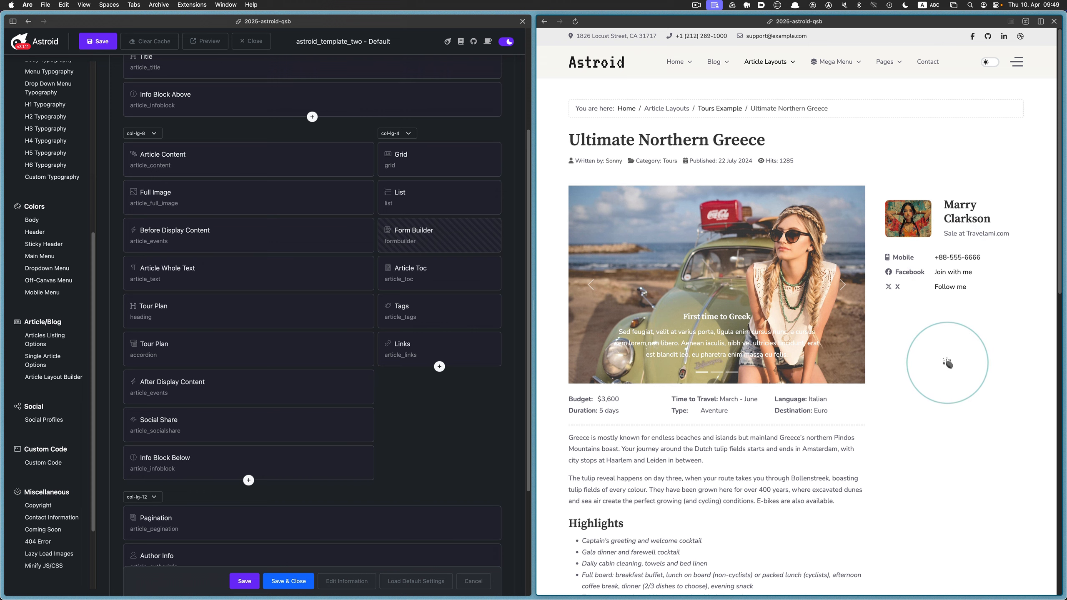
Browse the System, Utility, Joomla, Typography, Media and Advanced elements available for the Tour Layout's col-lg-4 column, and close the selection.
left_click(439, 367)
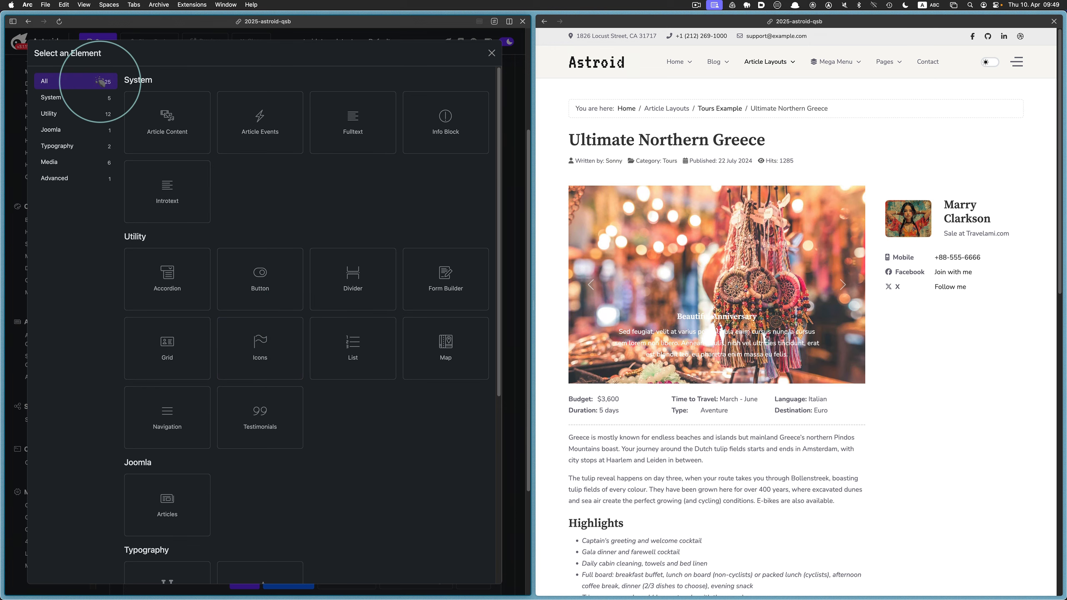
left_click(53, 97)
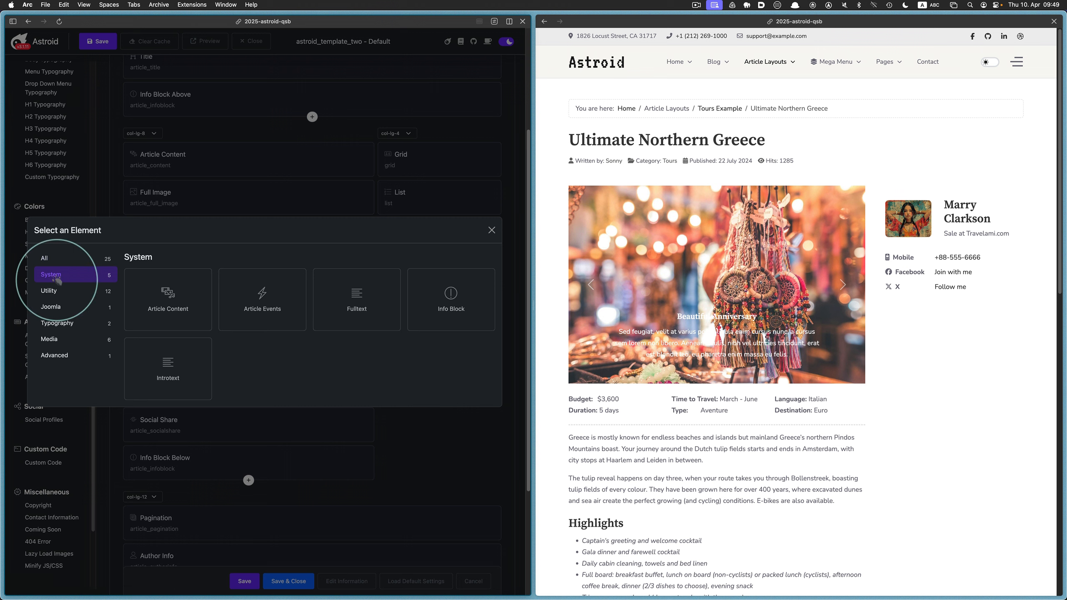
left_click(51, 290)
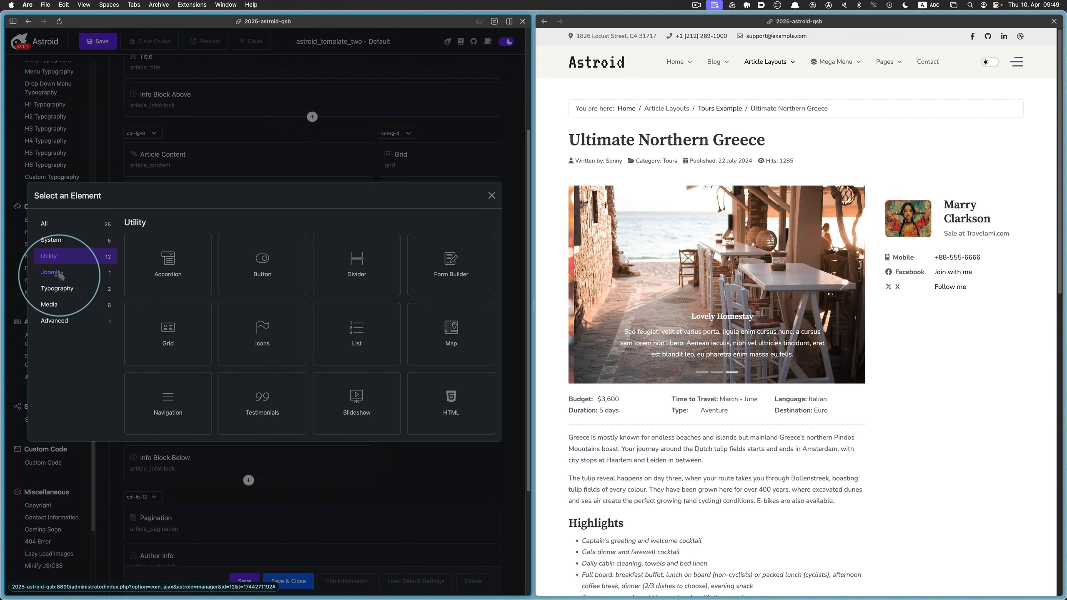
left_click(51, 272)
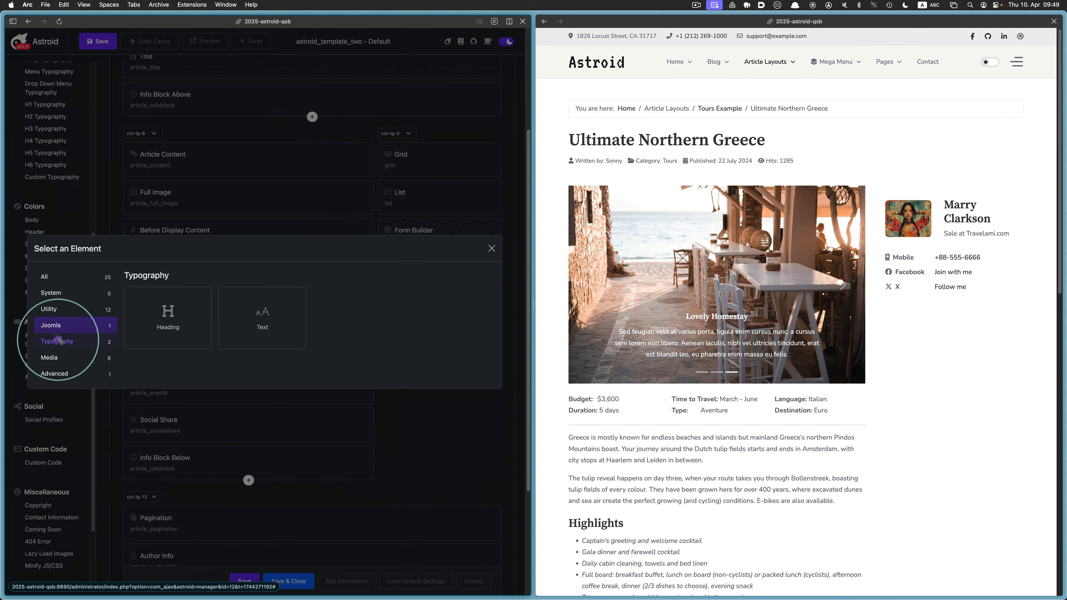
left_click(51, 358)
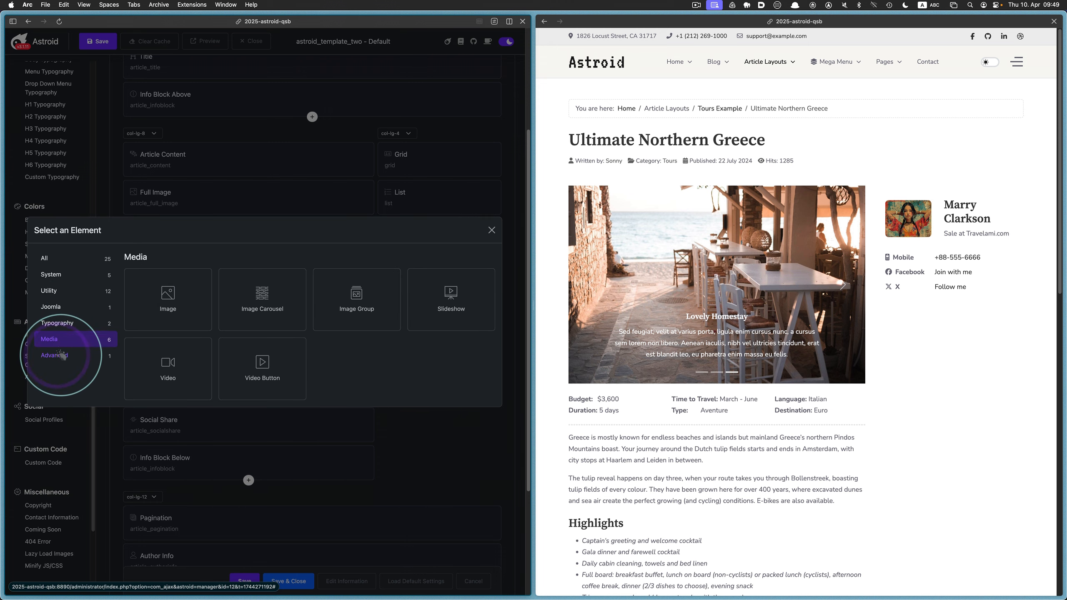
left_click(59, 355)
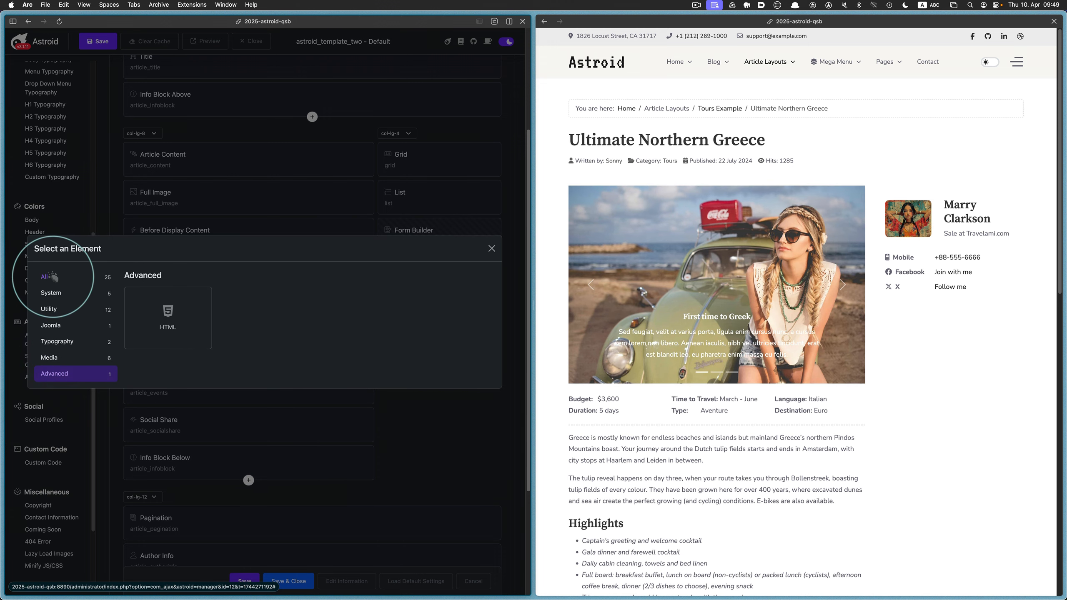
left_click(47, 276)
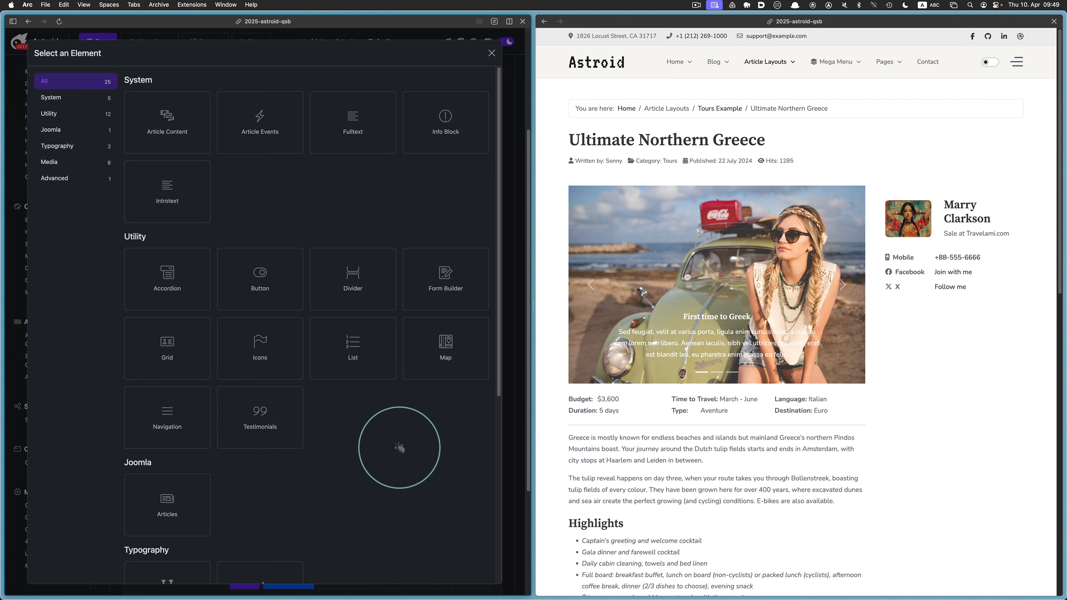
left_click(490, 53)
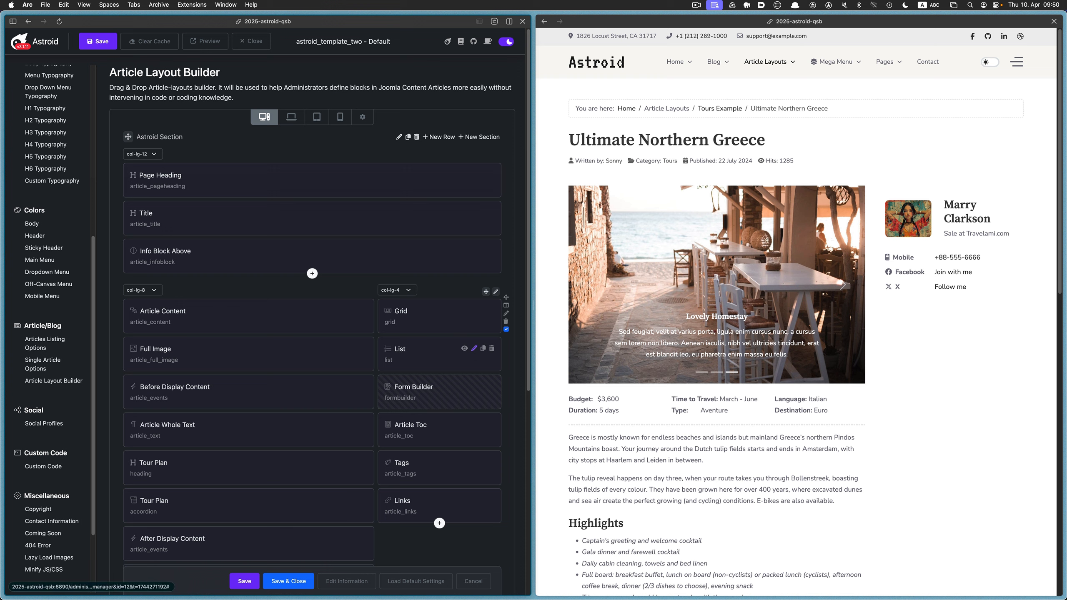
Retitle the X item as Mastadon in the List element of the Tour Layout's col-lg-4 column.
left_click(474, 350)
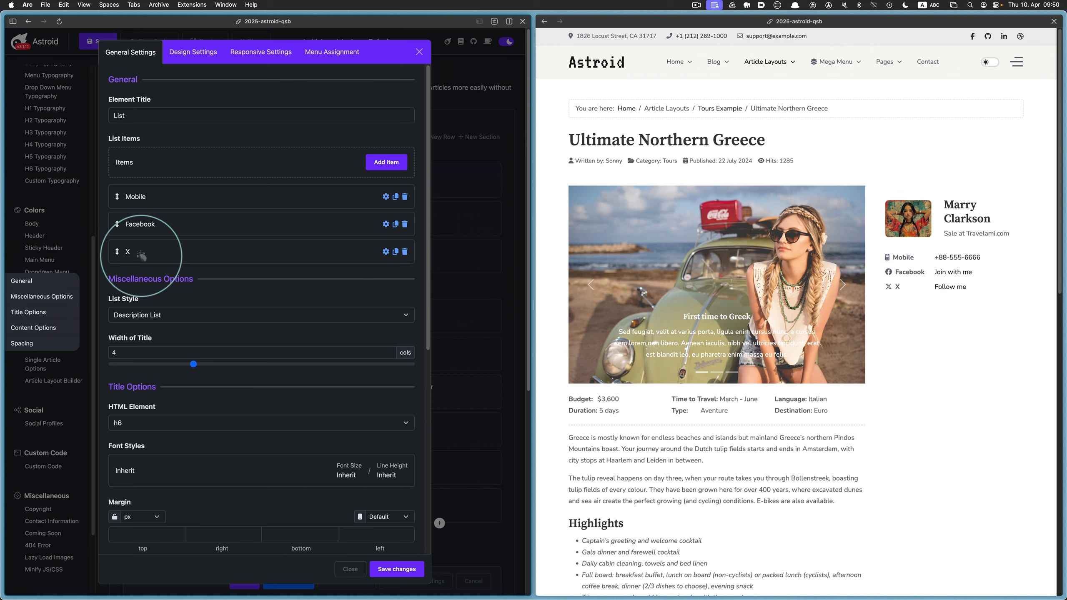
left_click(385, 252)
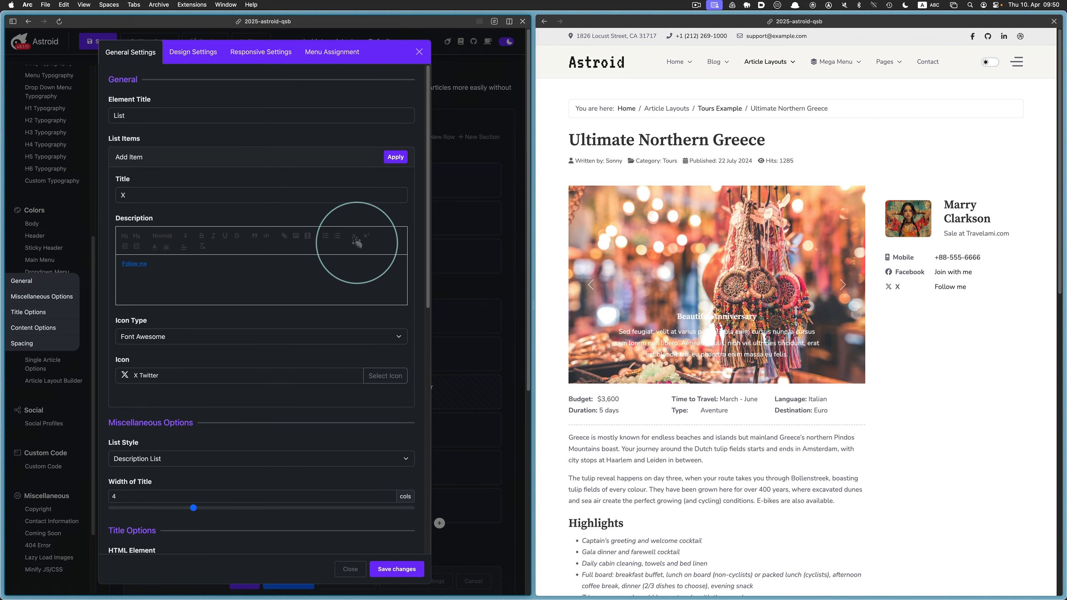
left_click(179, 194)
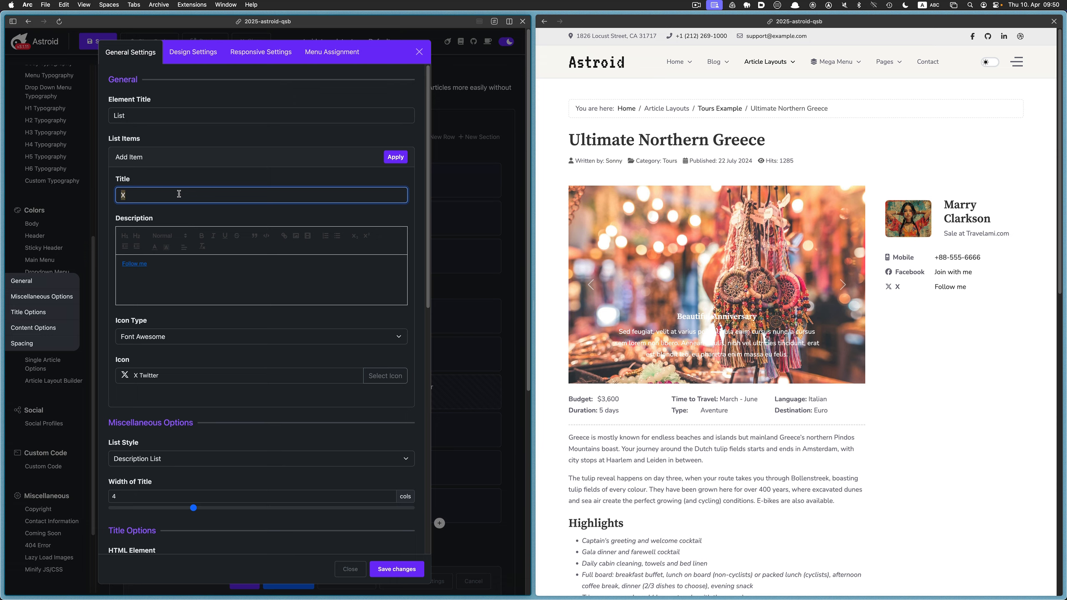
type("Mastadon")
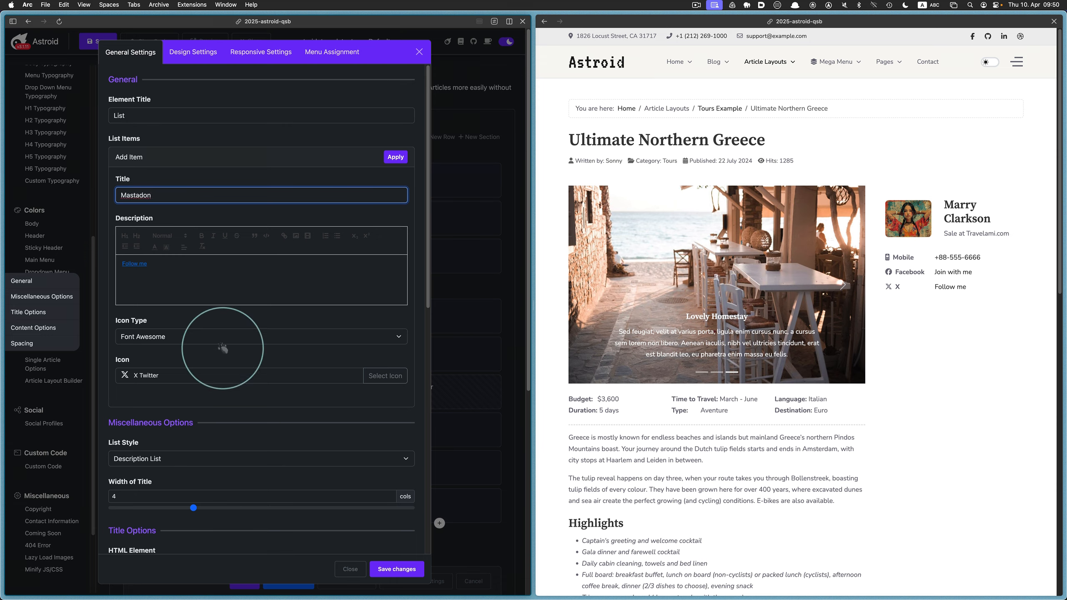
Set the Mastadon list item's icon to the Font Awesome Mastodon icon and apply the item.
left_click(237, 376)
left_click(190, 402)
type("masta")
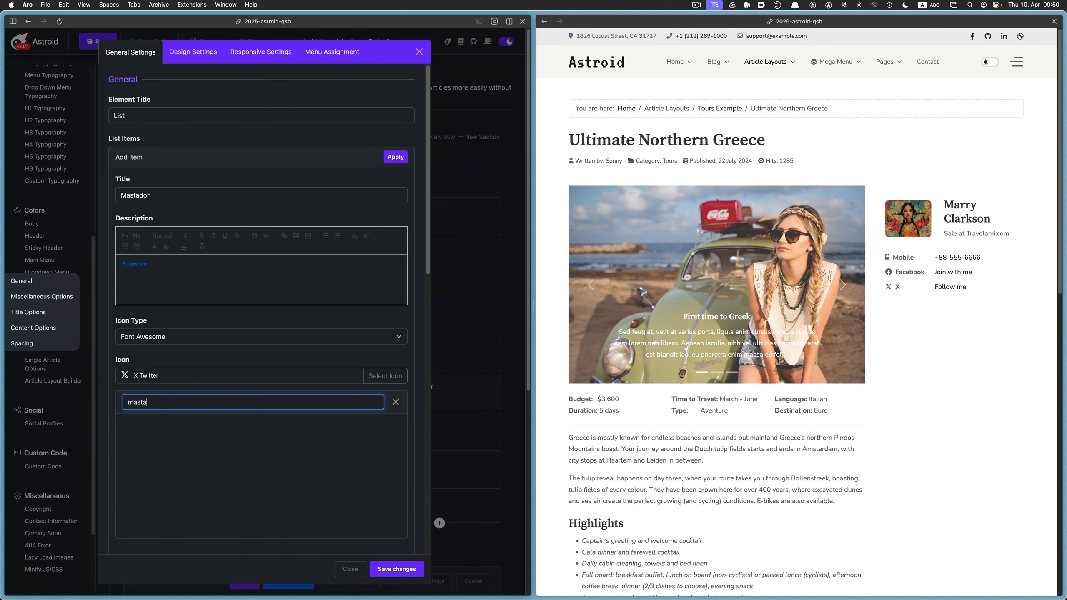
left_click(341, 431)
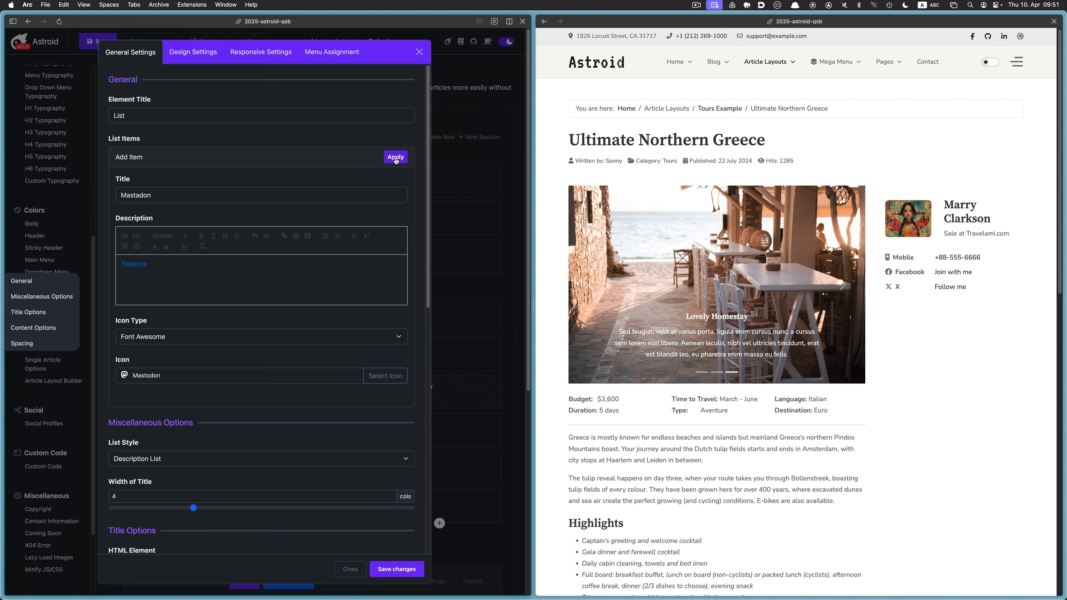
left_click(394, 158)
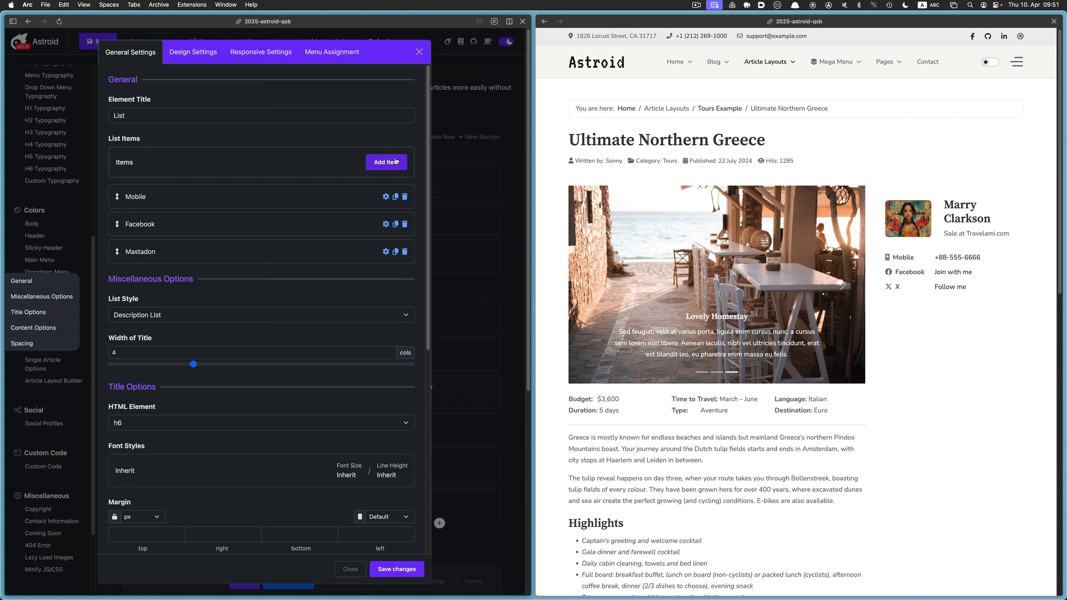
Save the List element and the Tour Layout, and reload the Ultimate Northern Greece page to check its contact list.
left_click(396, 568)
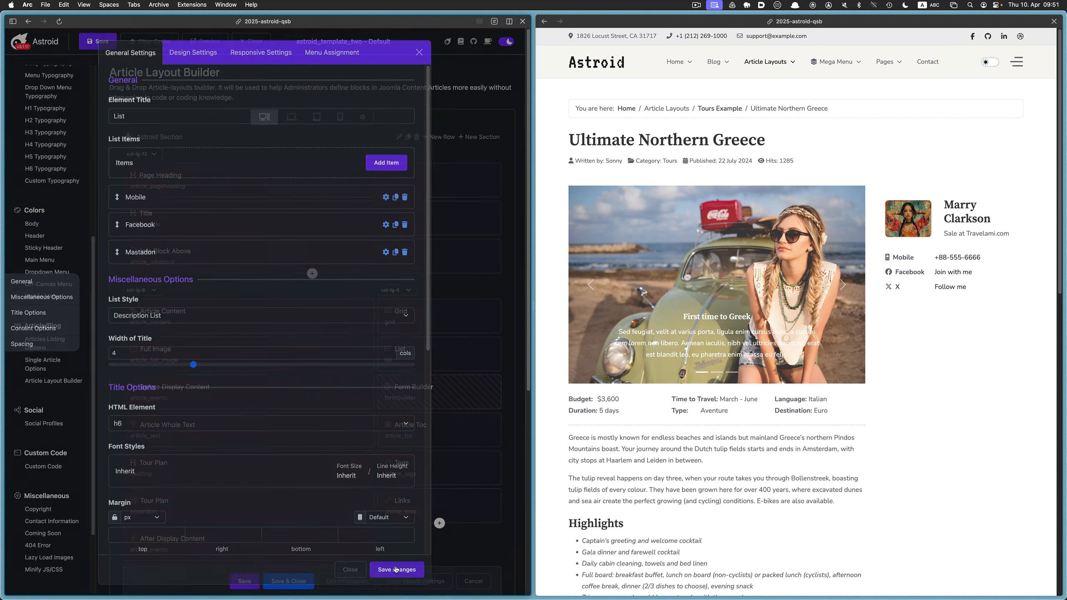
left_click(247, 583)
left_click(915, 419)
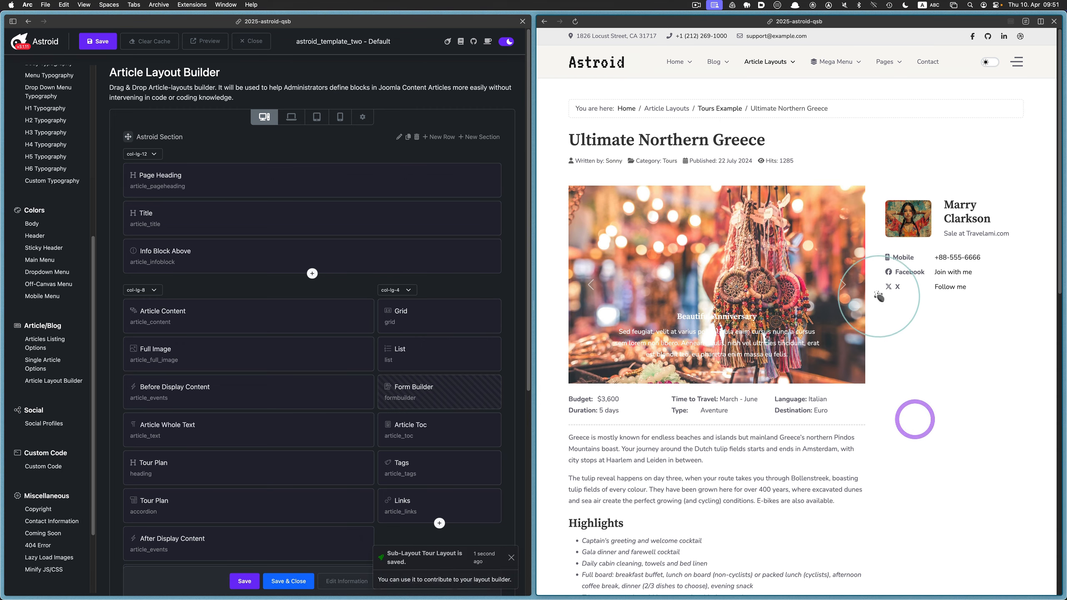
left_click(577, 21)
left_click(916, 298)
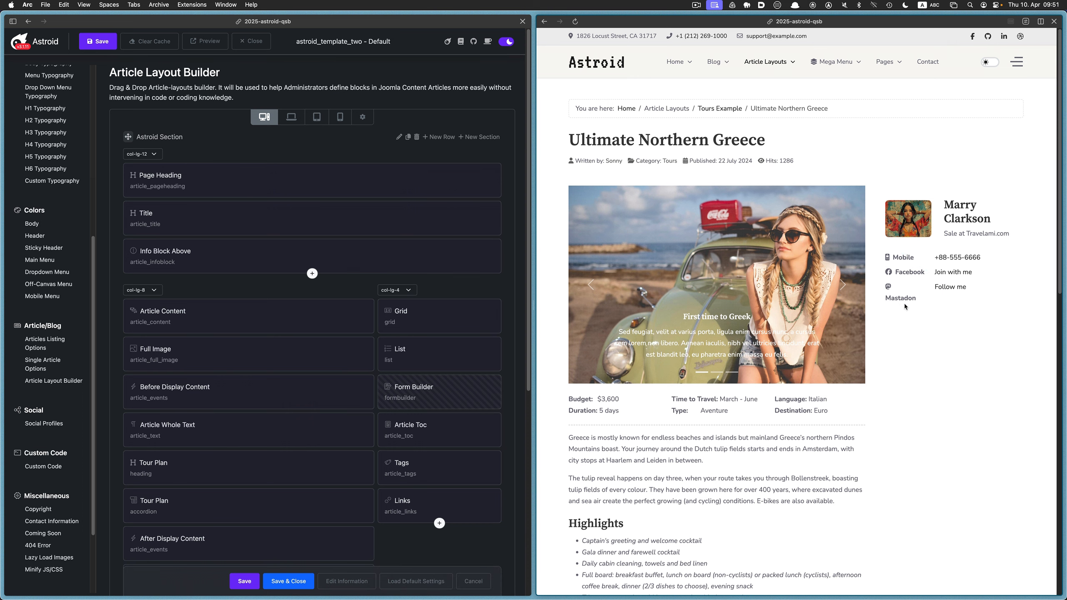
Open the Milngavie To Inverarnan and Danube By Bike And Boat tours from Tours Example and check their contact lists.
left_click(717, 110)
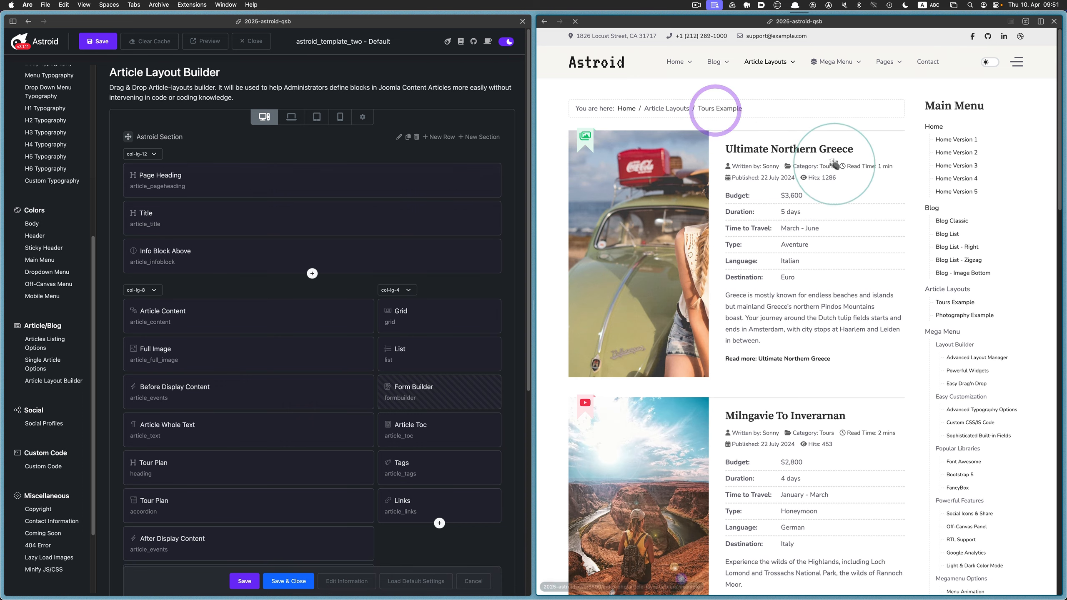
scroll(840, 252, "down", 5)
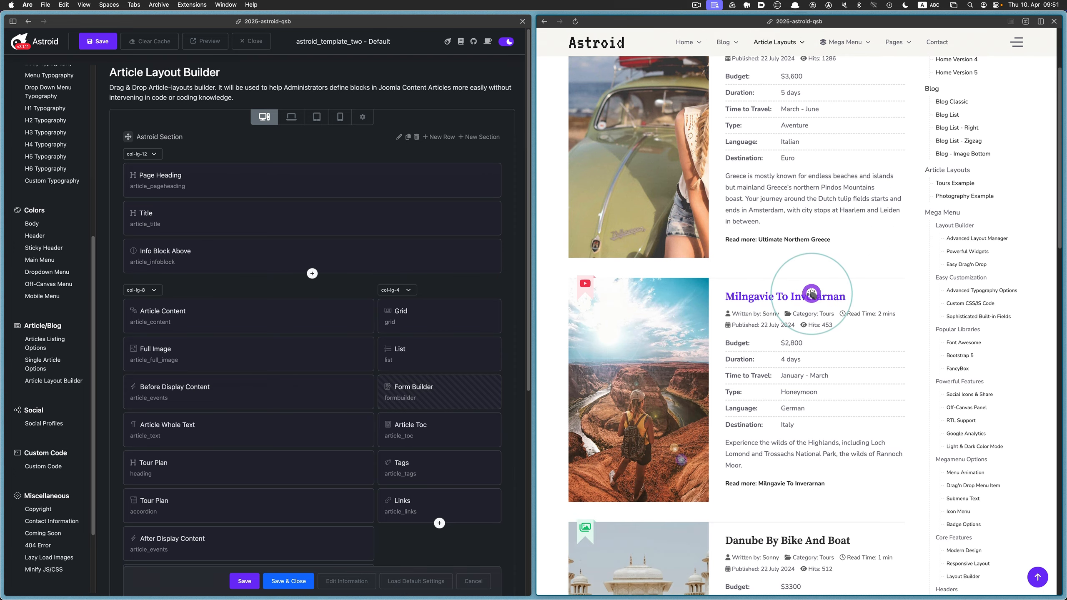
left_click(810, 295)
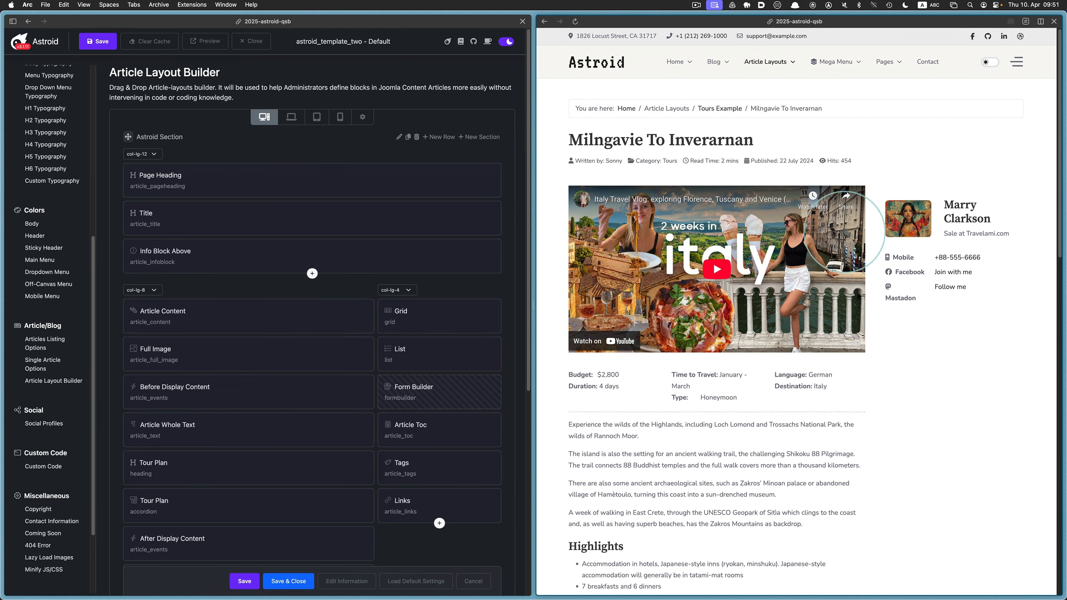
left_click(725, 109)
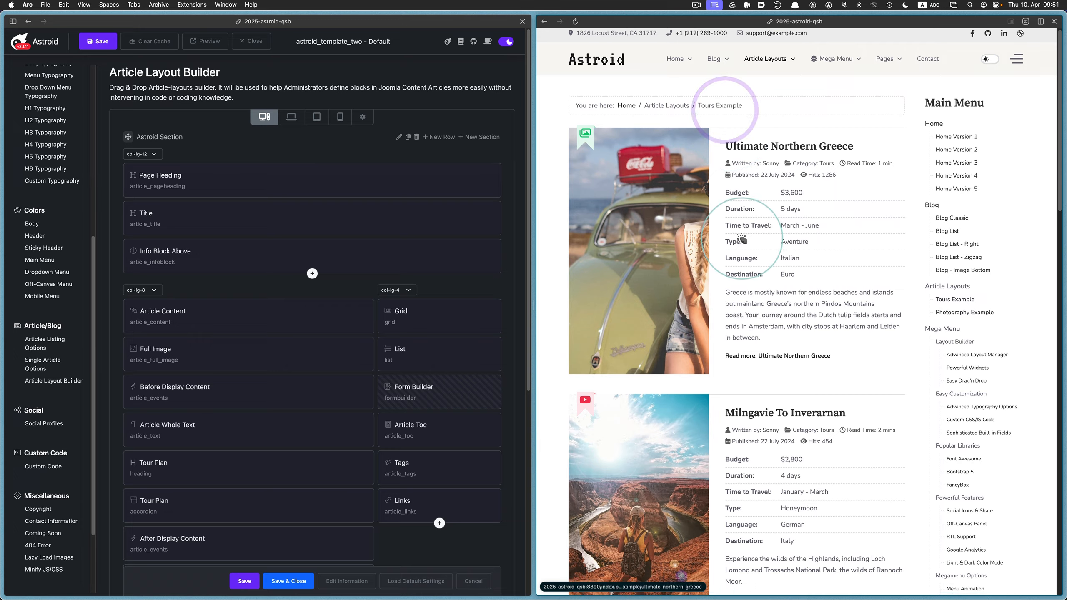
scroll(752, 319, "down", 8)
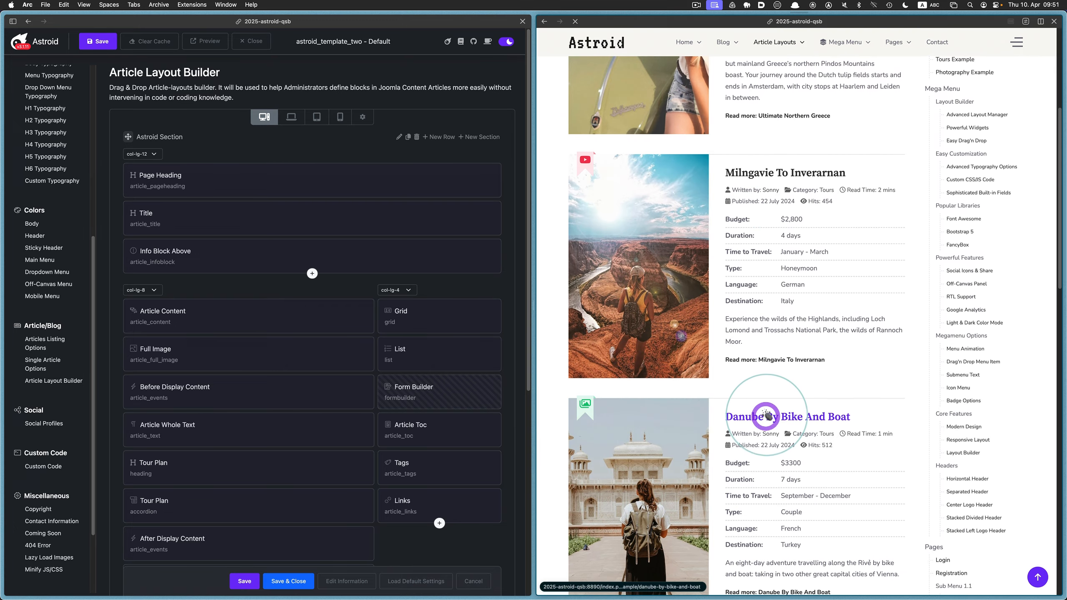
left_click(752, 417)
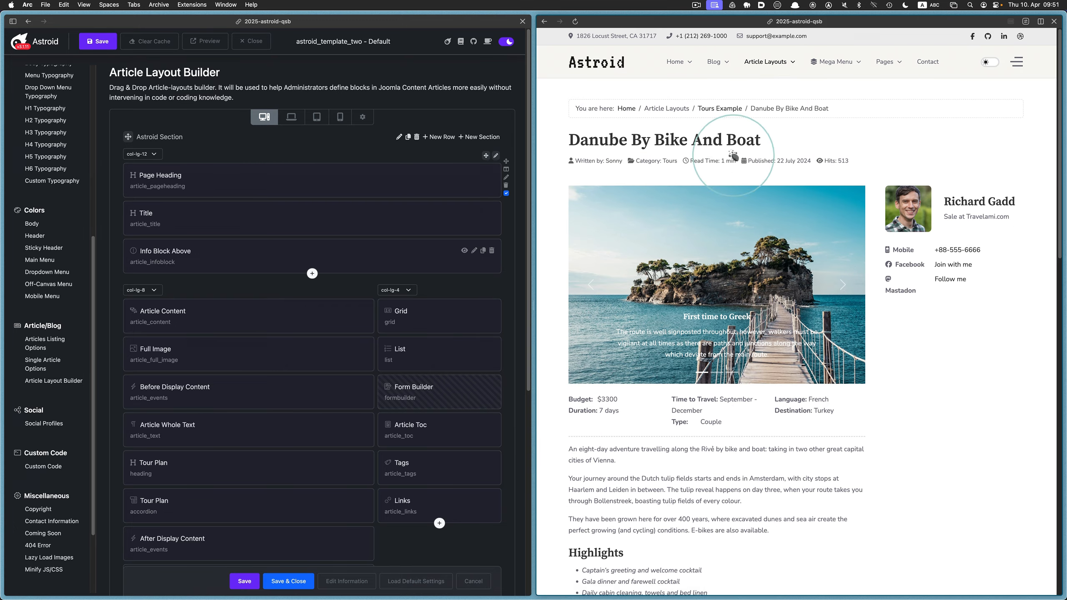
Open the Walking In East Crete and Jomolhari Base Camp tours from Tours Example and check their contact lists.
left_click(726, 108)
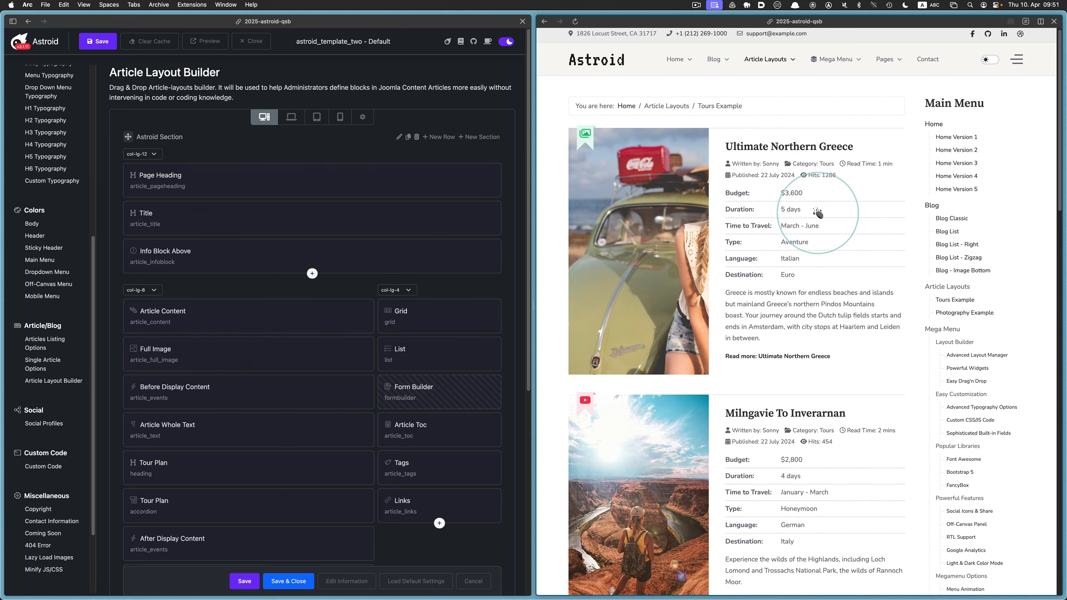
scroll(838, 210, "down", 10)
scroll(762, 381, "down", 3)
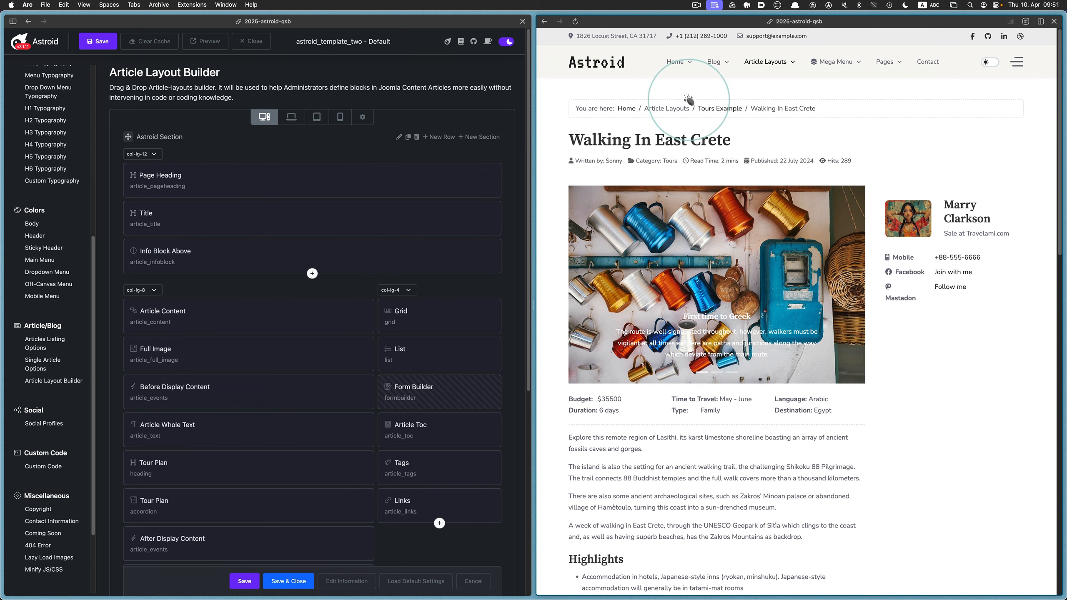
left_click(545, 21)
scroll(869, 294, "down", 8)
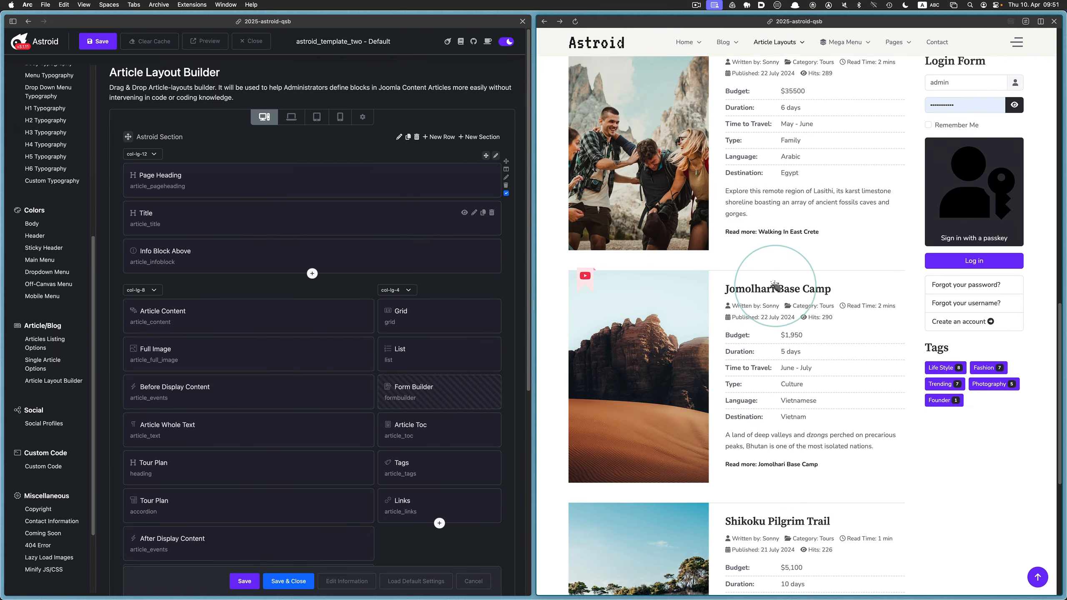
left_click(777, 289)
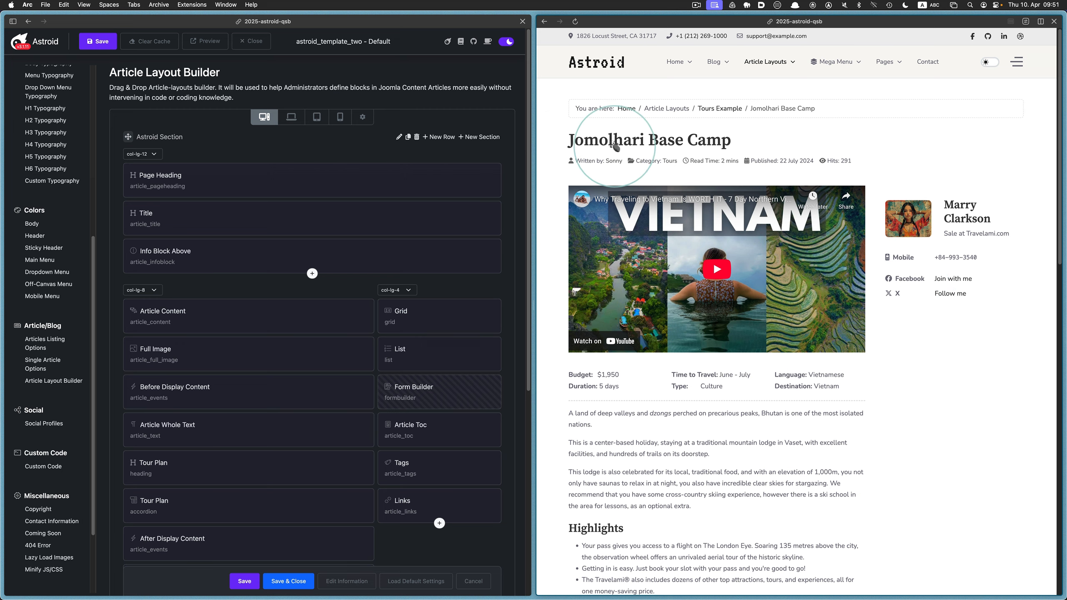
Open the Shikoku Pilgrim Trail tour from Tours Example and check its contact list.
left_click(726, 108)
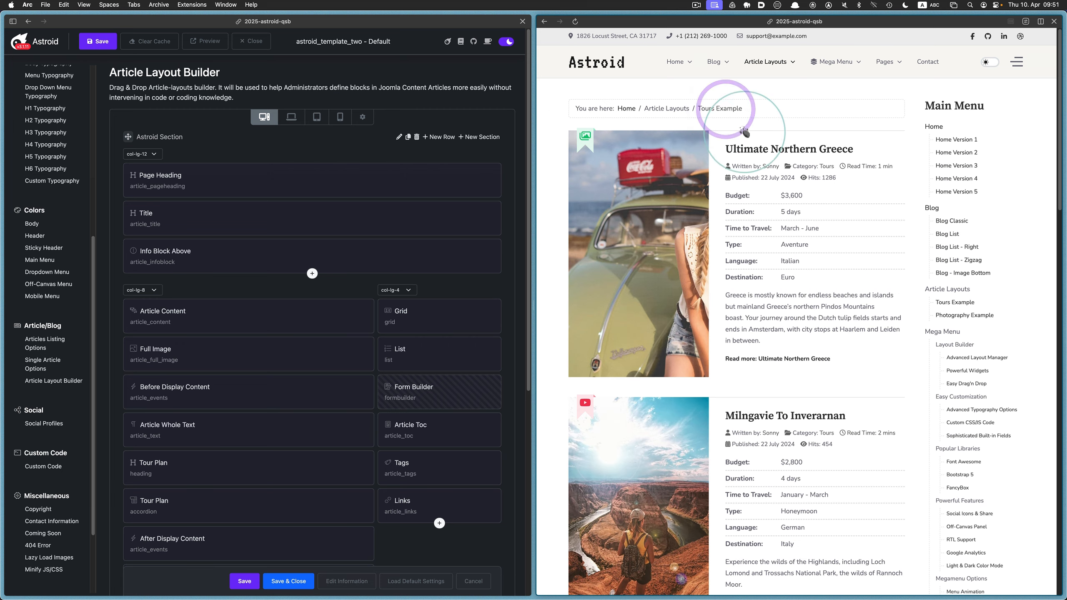
scroll(797, 282, "down", 15)
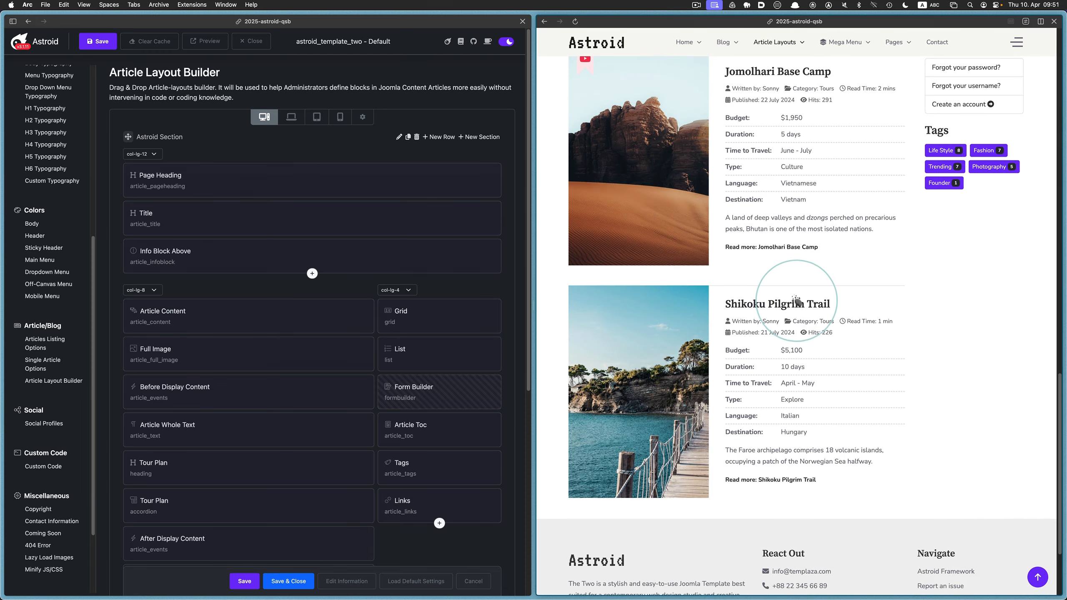
left_click(796, 301)
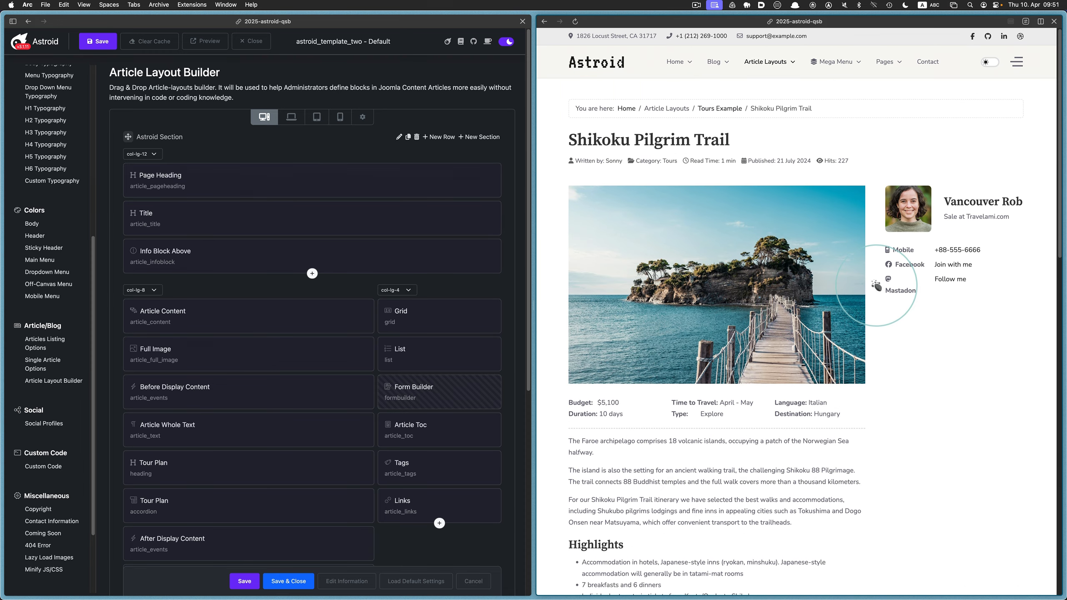
Reopen the Jomolhari Base Camp tour and compare its contact list with the Tour Layout's List element.
left_click(720, 108)
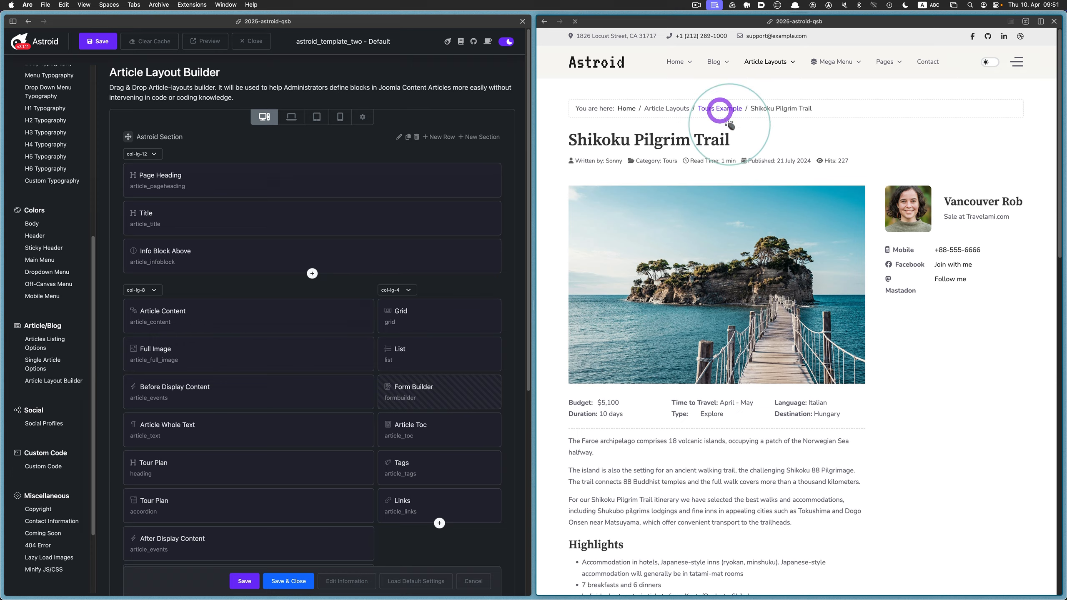
scroll(772, 338, "down", 15)
scroll(773, 340, "up", 6)
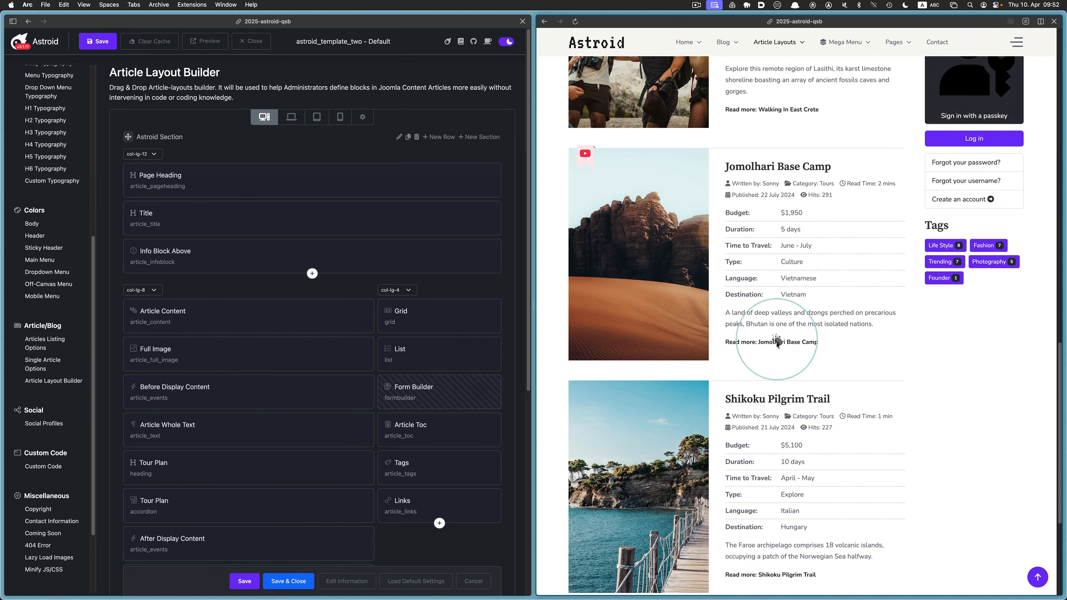
left_click(776, 166)
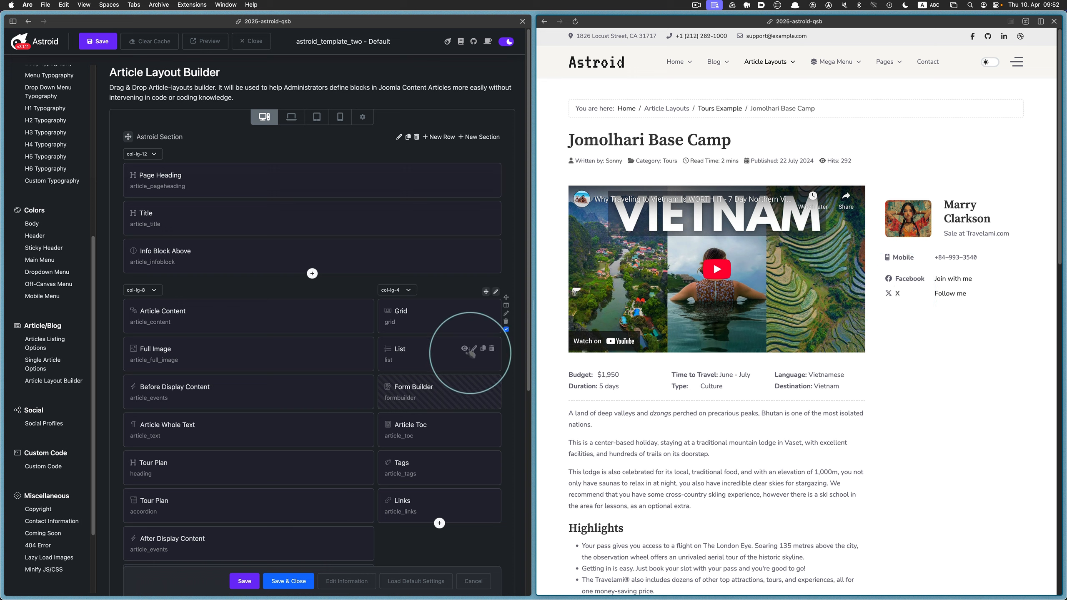
left_click(474, 349)
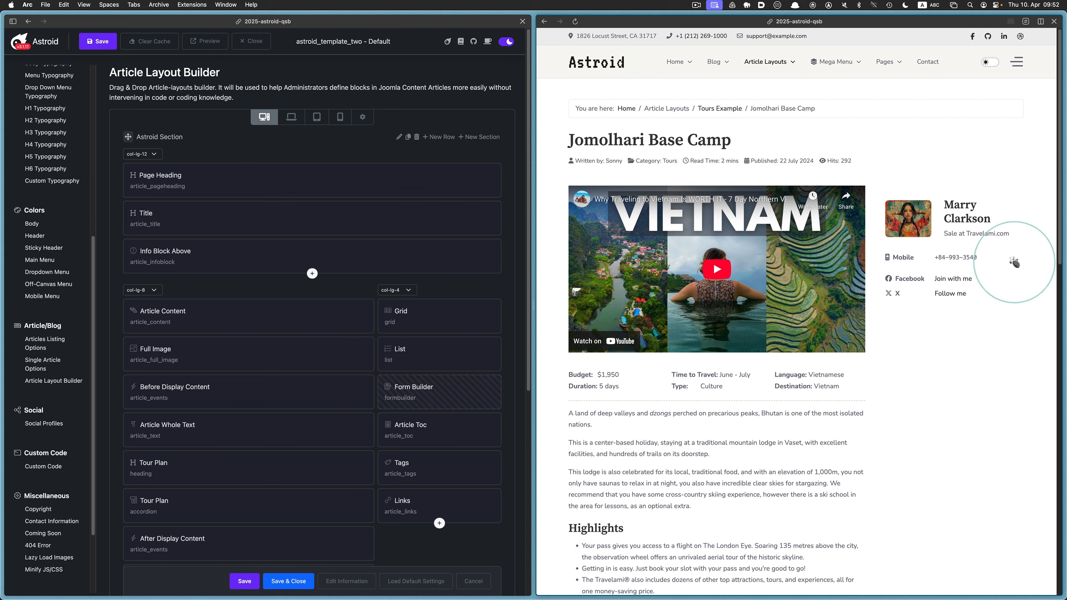
Revisit the Ultimate Northern Greece and Danube By Bike And Boat tours and compare their seller details and contact lists.
left_click(719, 109)
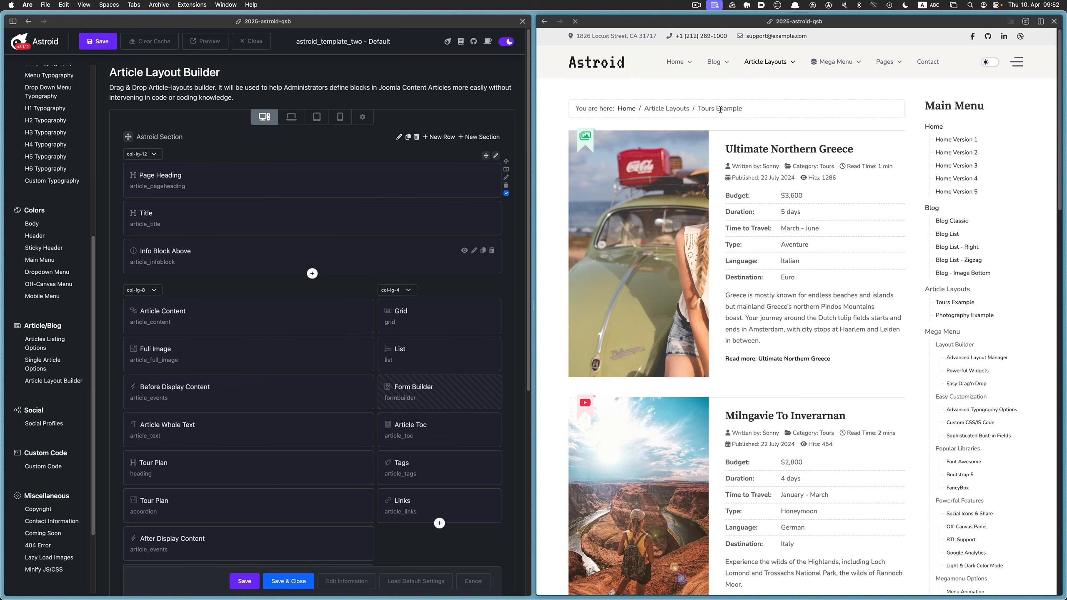
left_click(789, 149)
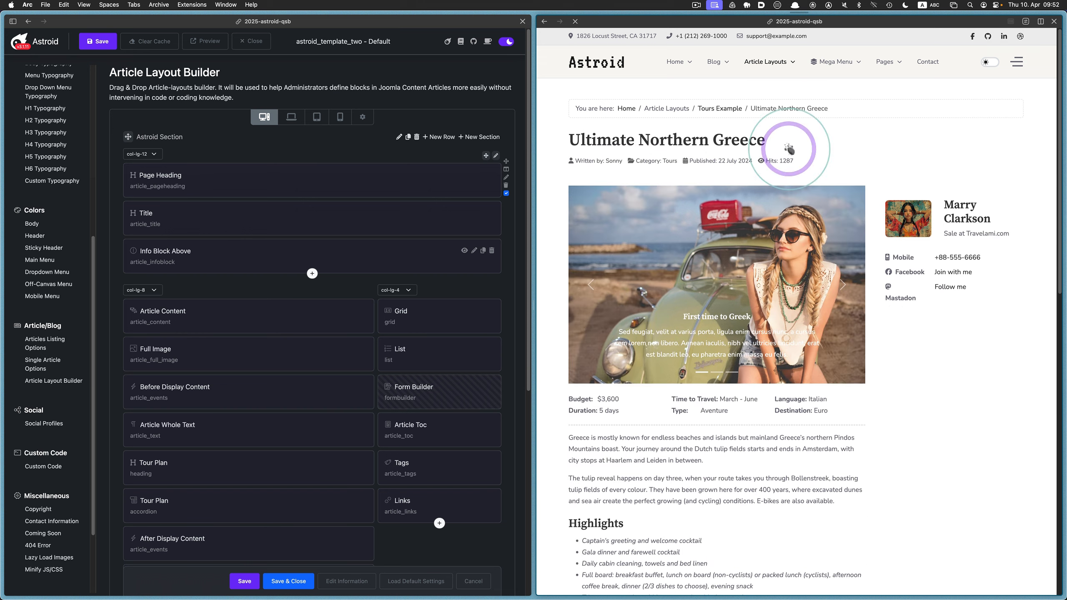
left_click(719, 109)
scroll(762, 305, "down", 10)
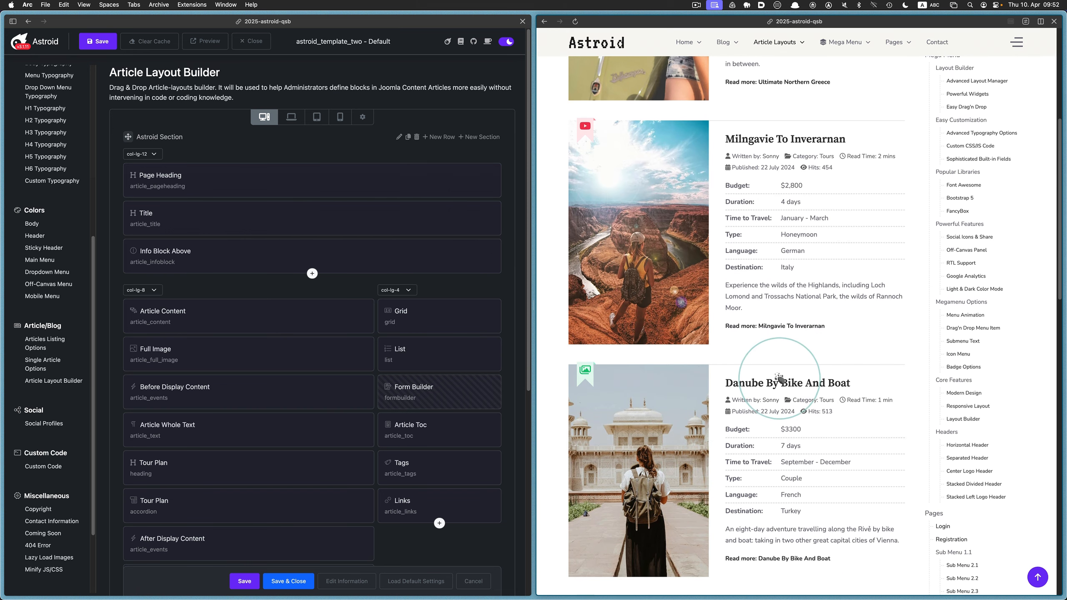
left_click(780, 381)
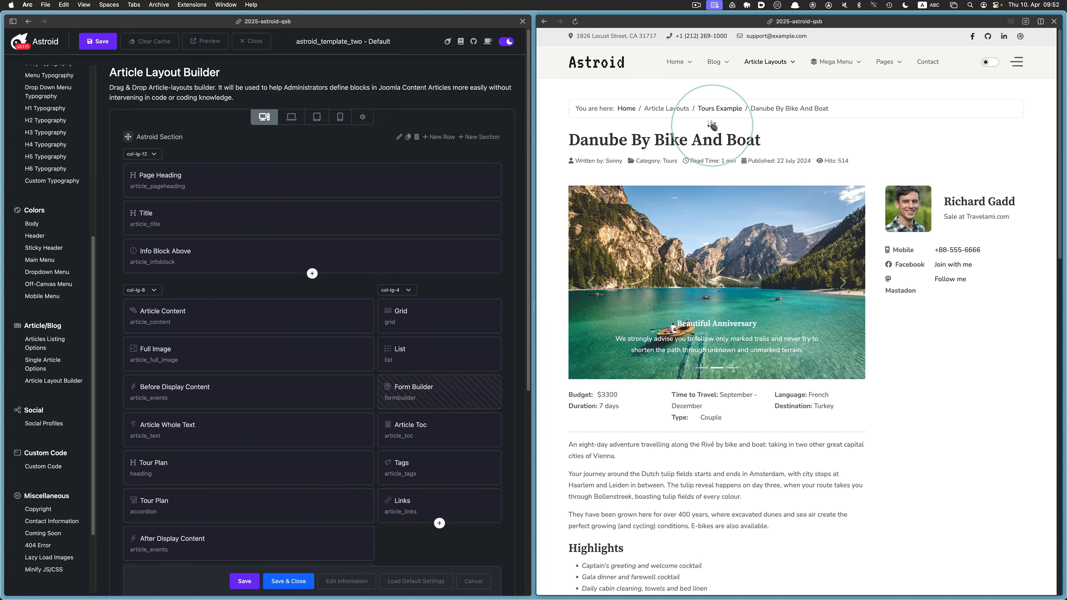
Revisit the Shikoku Pilgrim Trail and Ultimate Northern Greece tours and compare their seller details and contact lists.
left_click(714, 108)
scroll(738, 179, "down", 15)
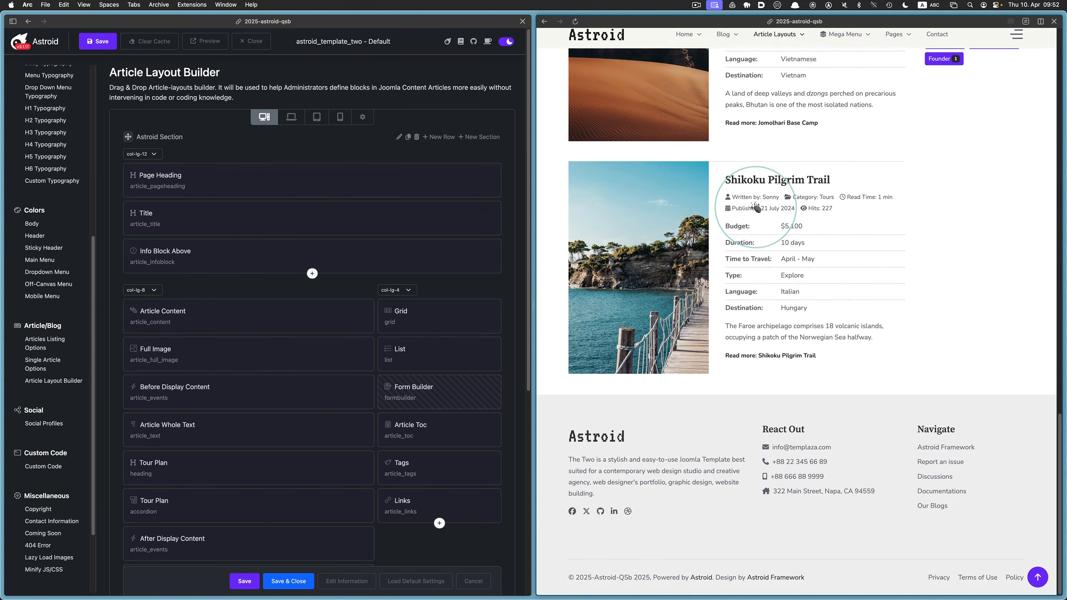
left_click(750, 180)
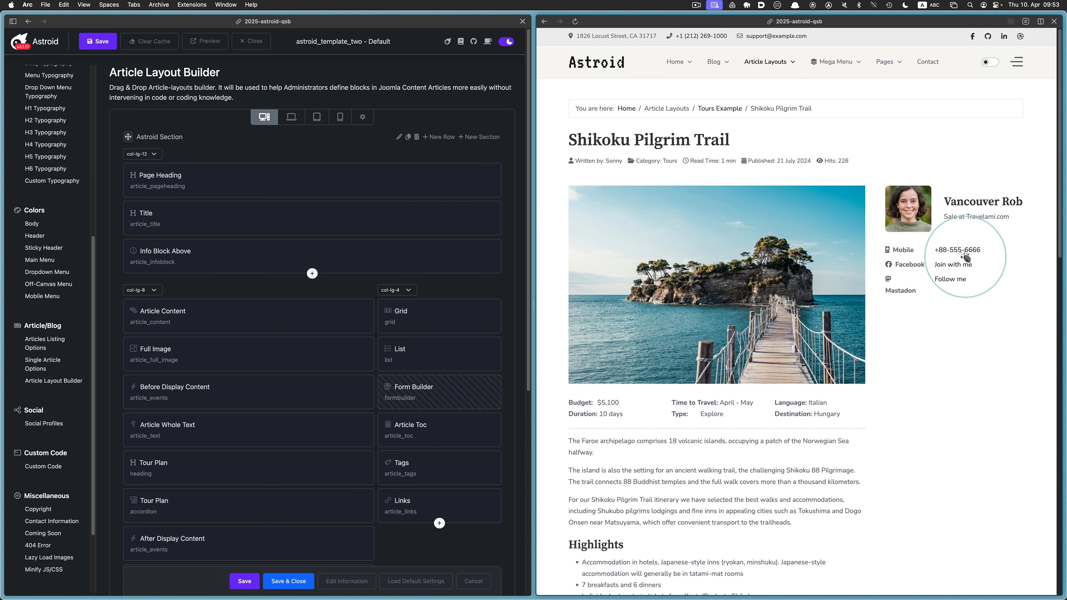
left_click(722, 110)
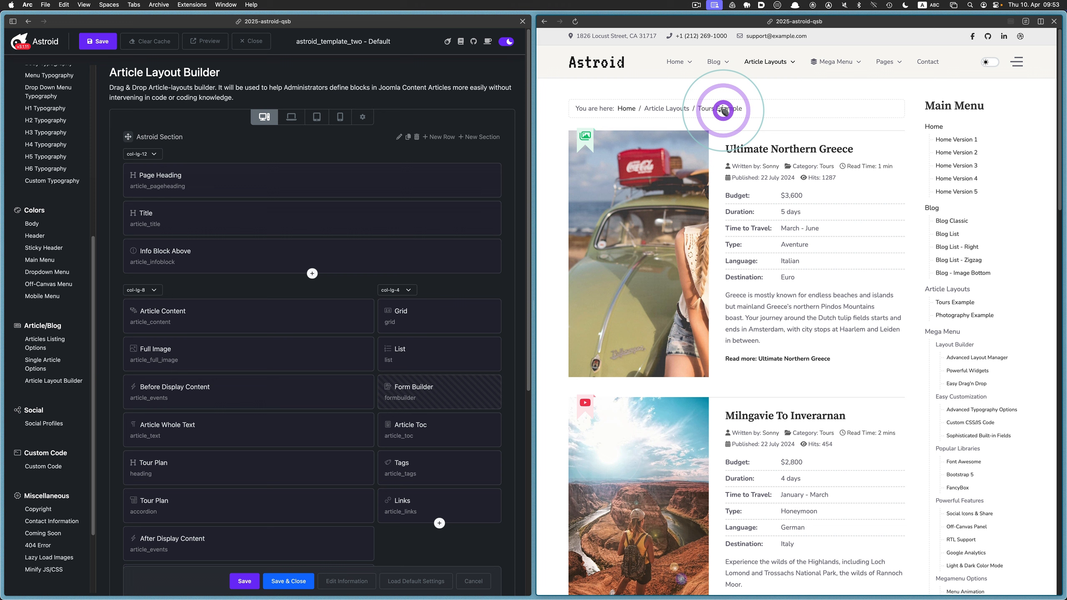
left_click(747, 149)
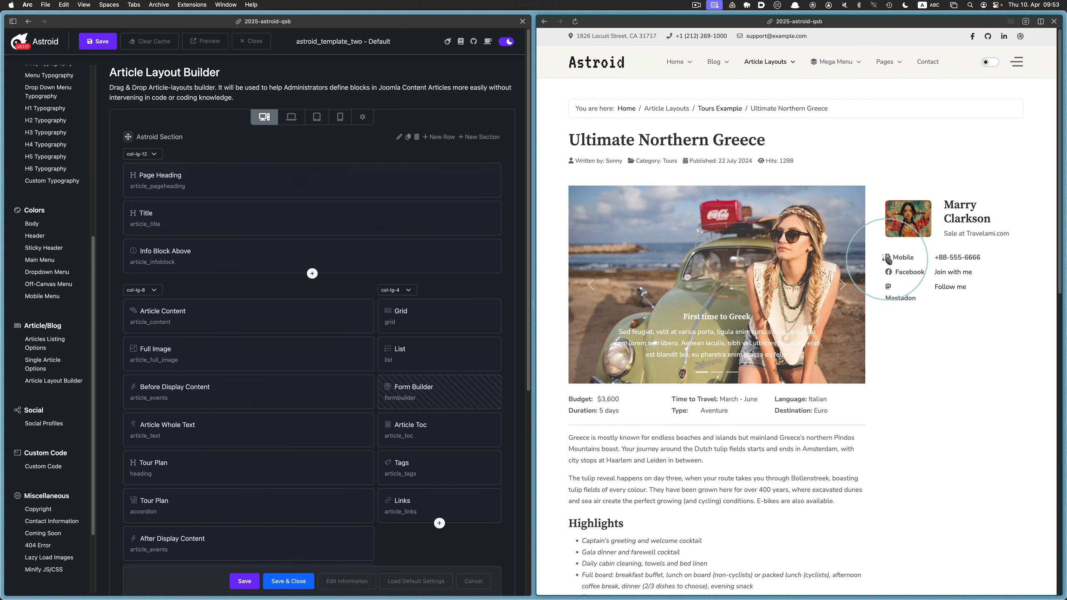
Open the Danube By Bike And Boat tour from Tours Example and check the mobile entry in its contact list.
left_click(719, 109)
scroll(798, 286, "down", 8)
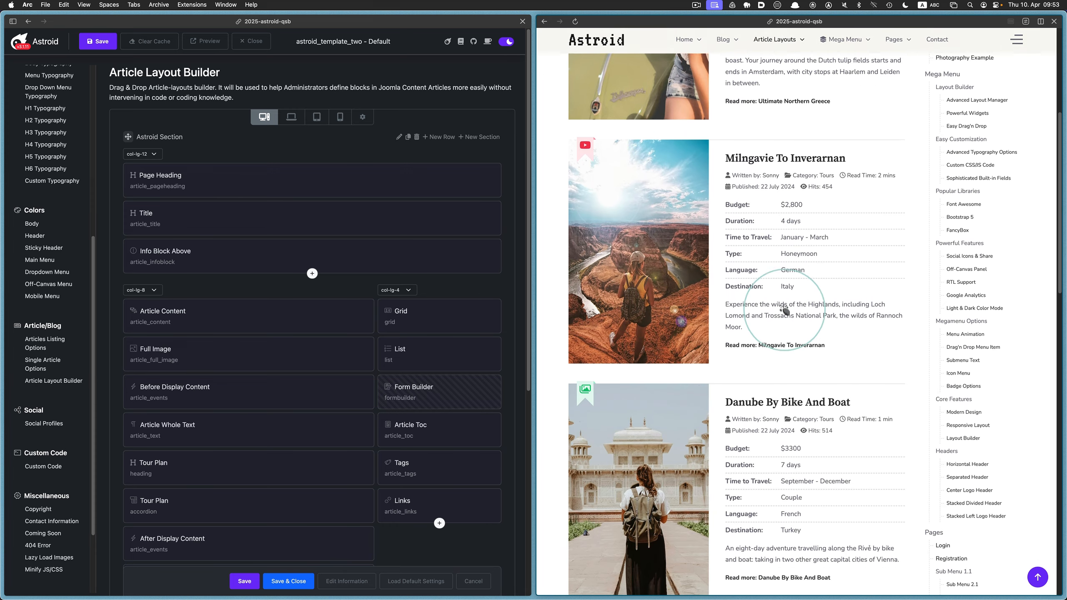
left_click(766, 398)
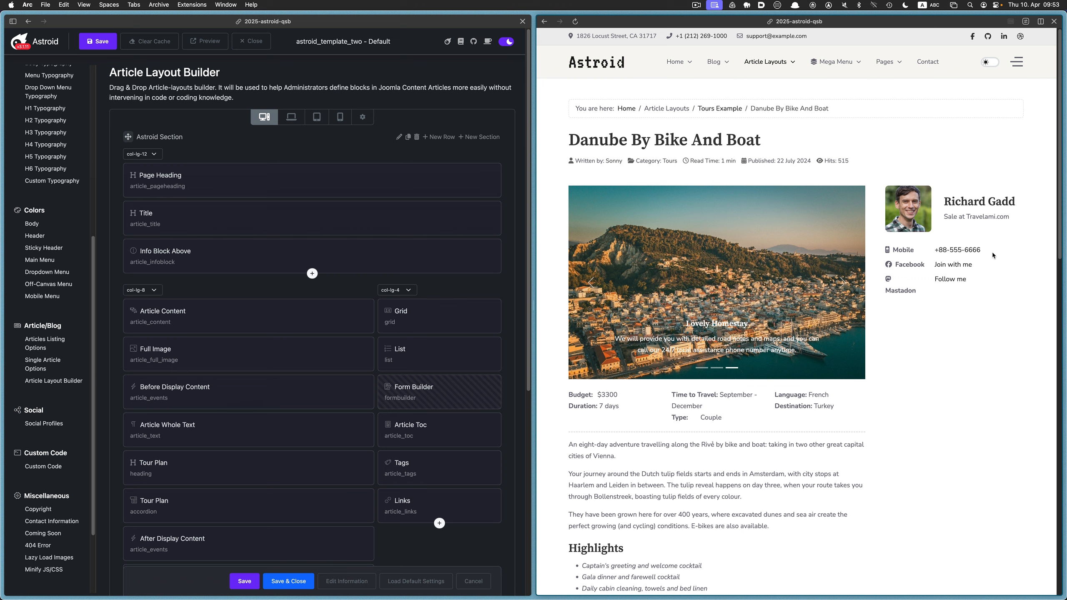
left_click(978, 250)
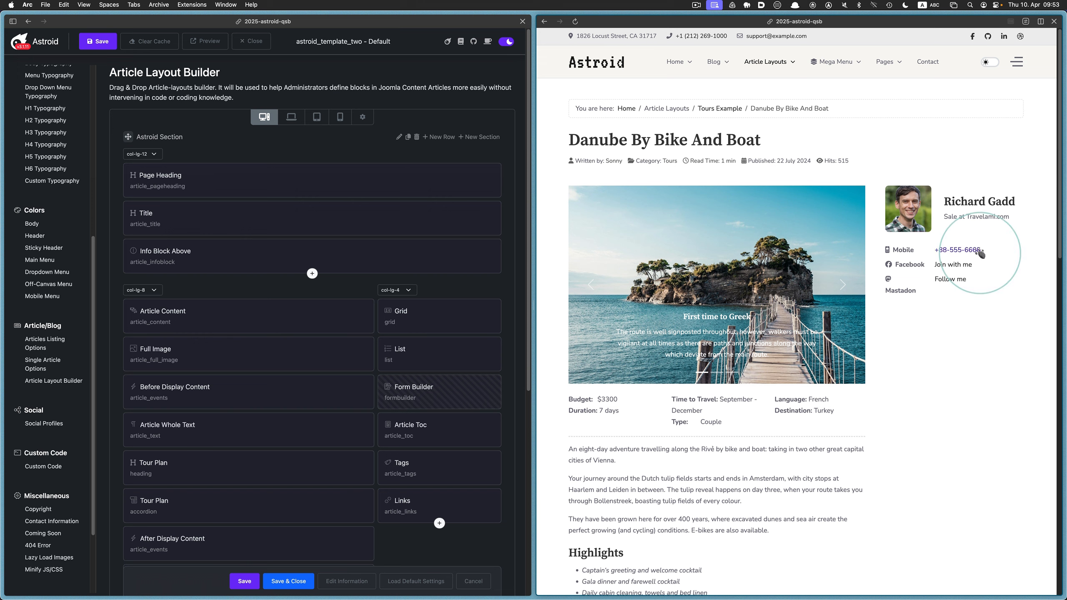
Inspect the Mobile item's description in the Tour Layout's List element, then close the element's settings without saving.
left_click(472, 348)
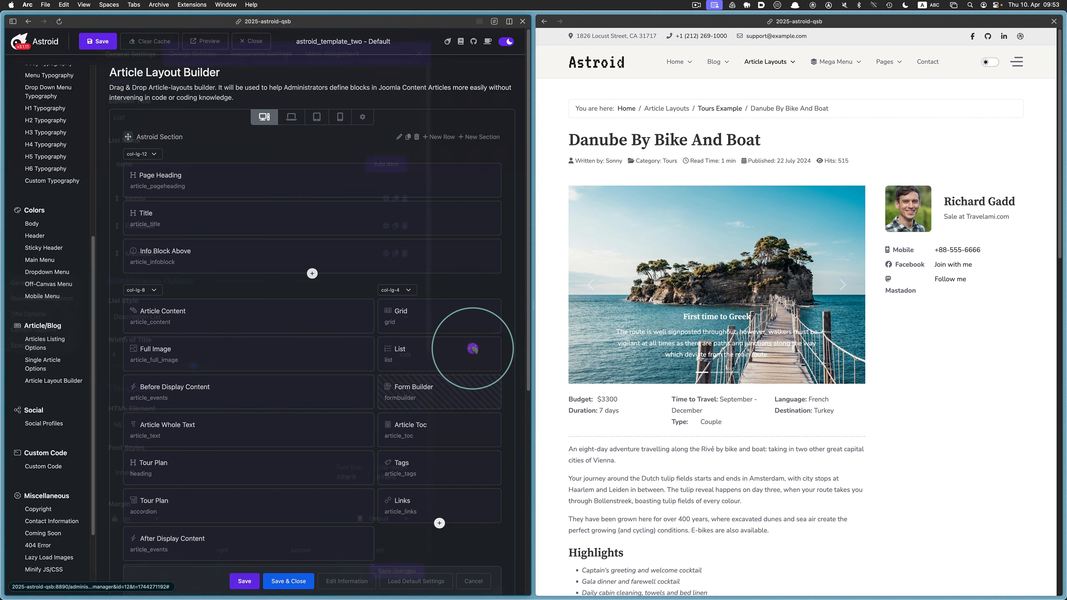
left_click(362, 202)
left_click(196, 266)
left_click_drag(195, 266, 128, 276)
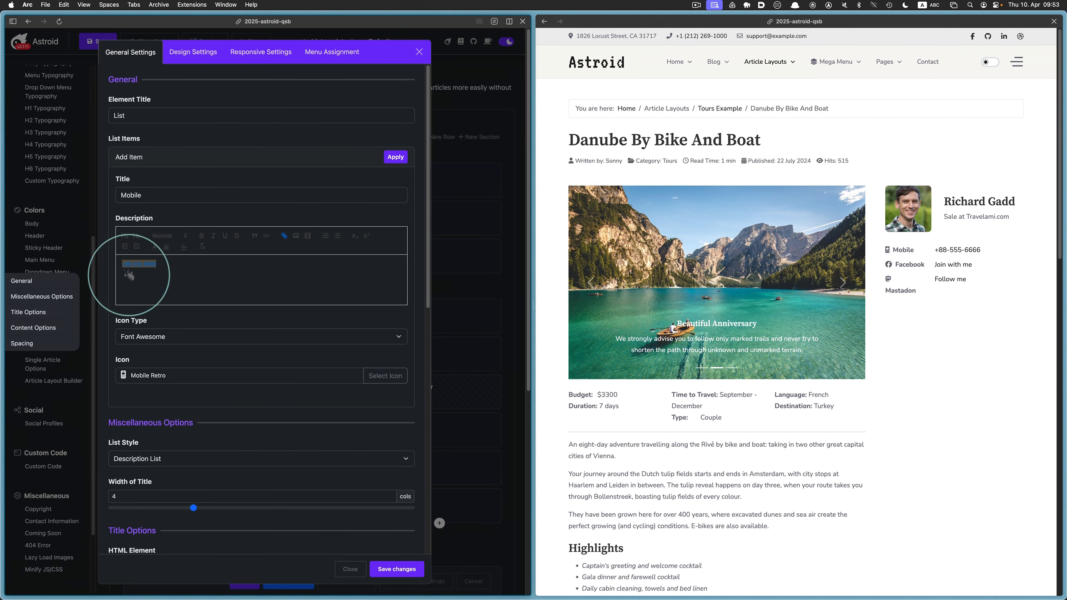
left_click(351, 569)
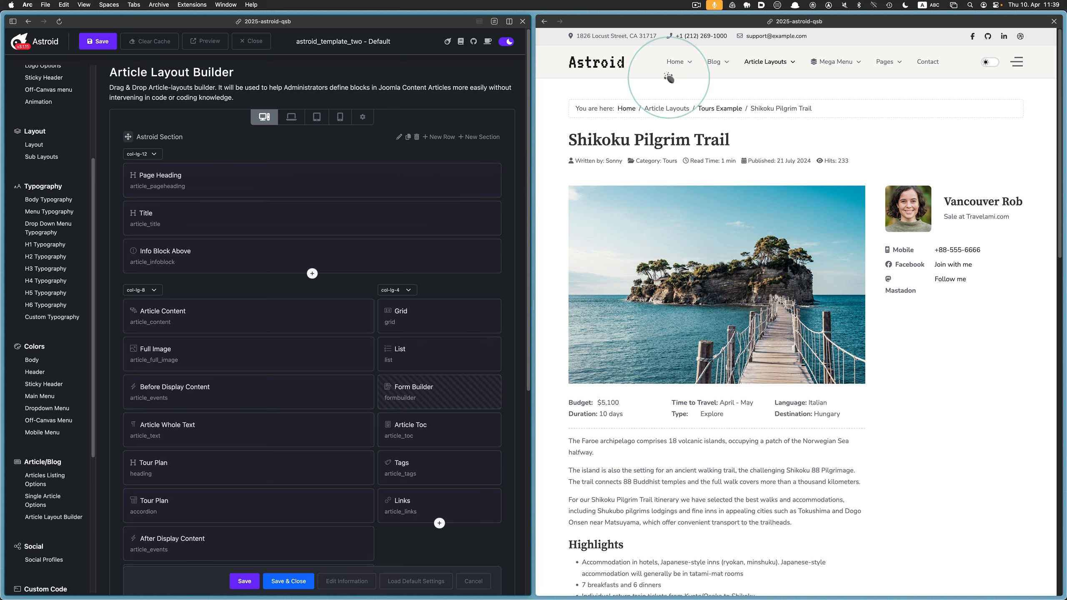
Close the Astroid template options and the template style, and go to the Joomla articles list.
left_click(901, 110)
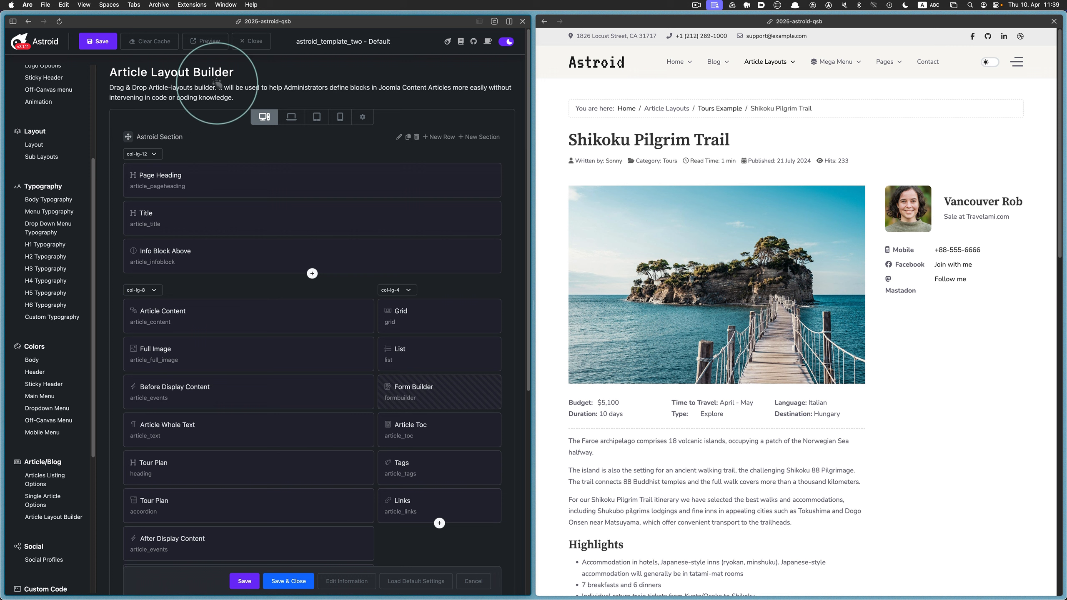
left_click(256, 41)
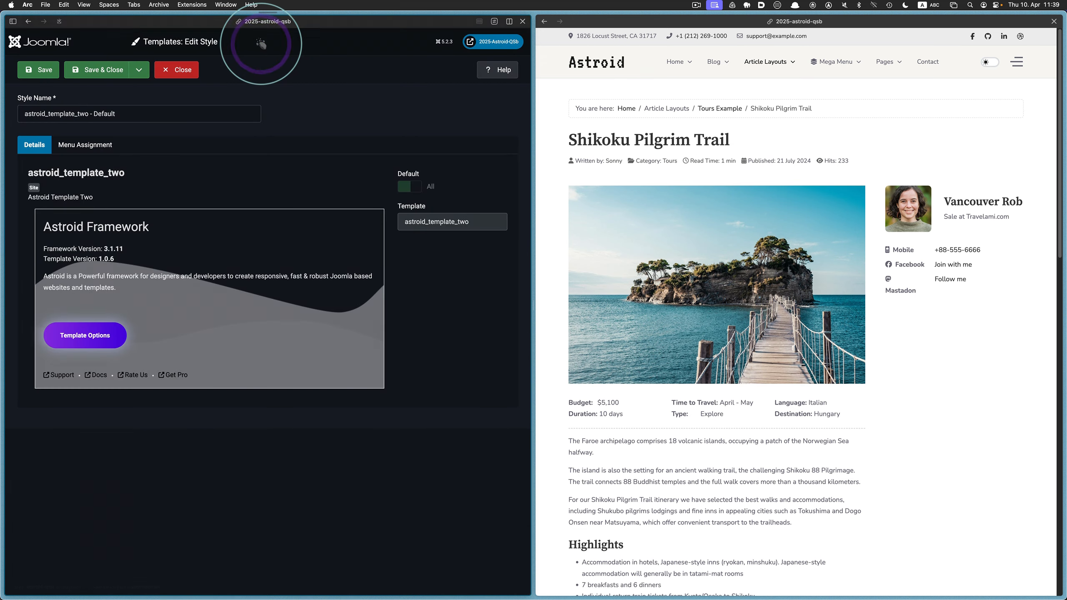
left_click(172, 71)
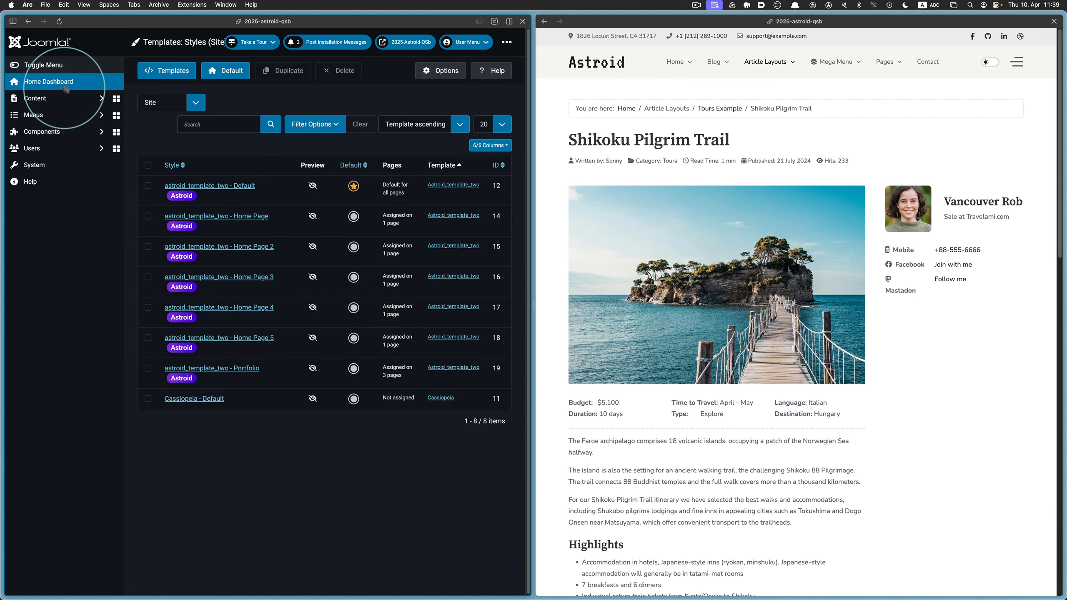
left_click(62, 102)
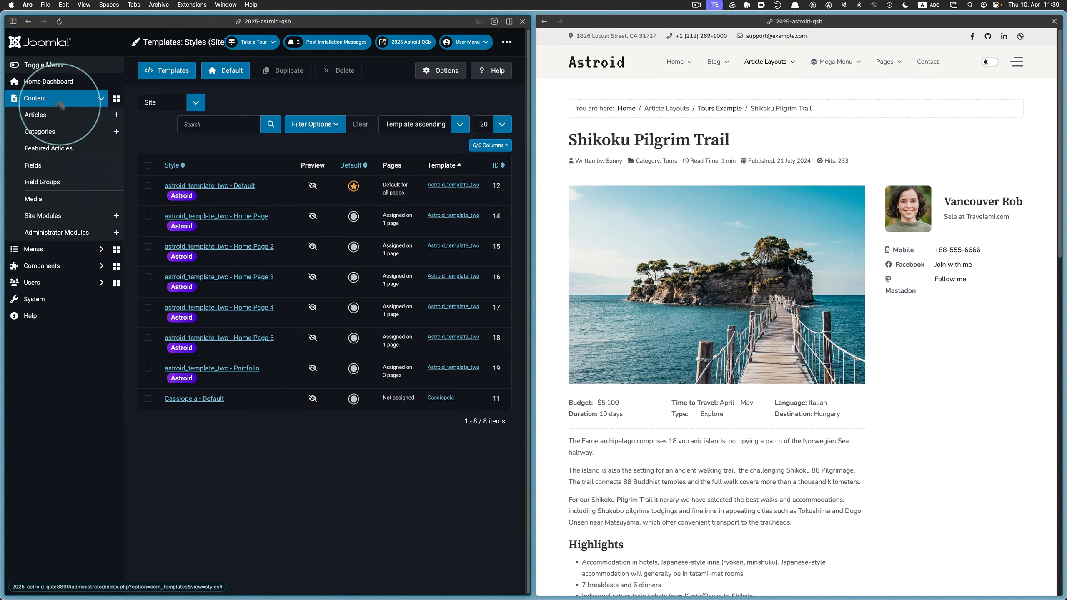
left_click(60, 117)
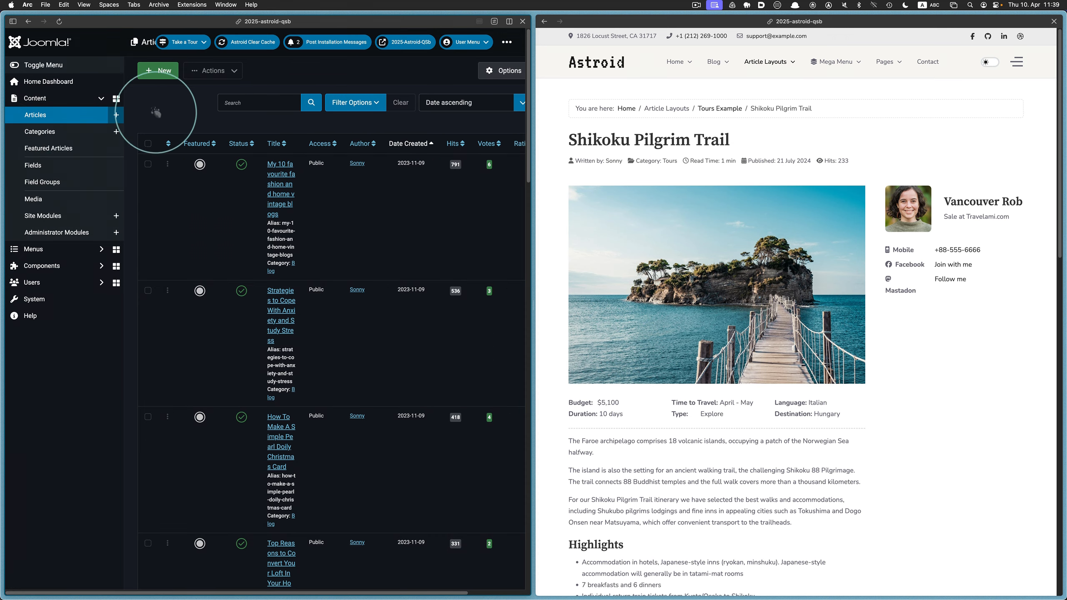
Filter the articles by the Tours category and sort them by ID ascending.
left_click(350, 102)
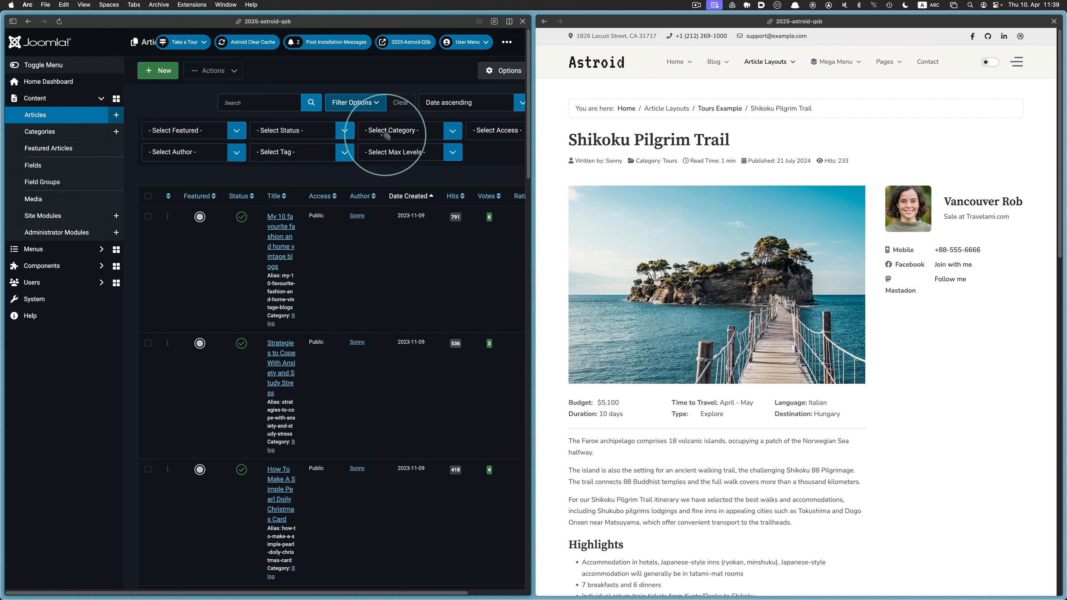
left_click(452, 133)
left_click(378, 163)
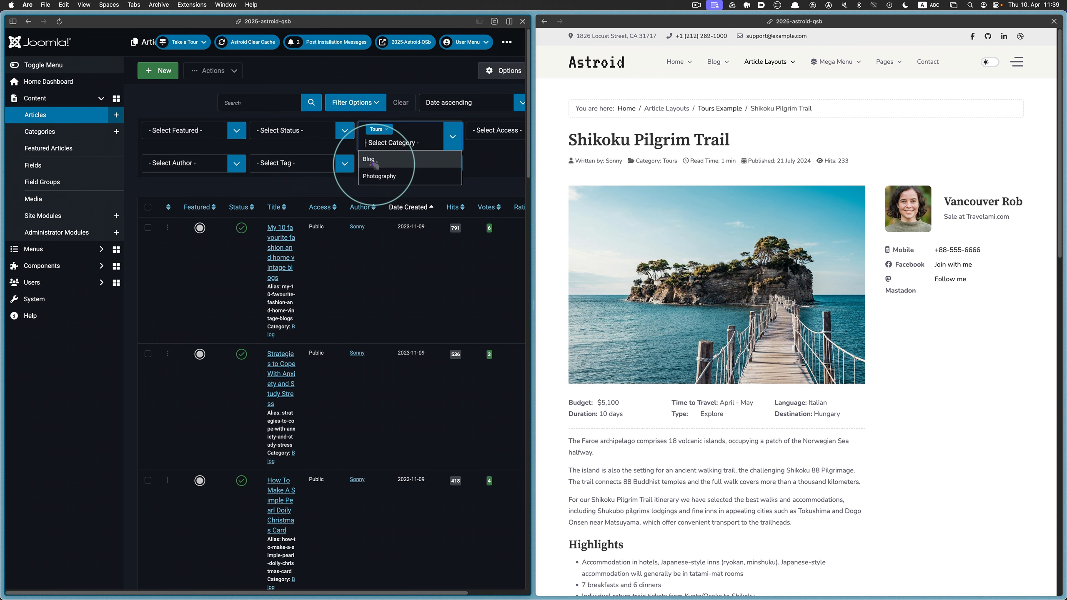
scroll(375, 169, "right", 3)
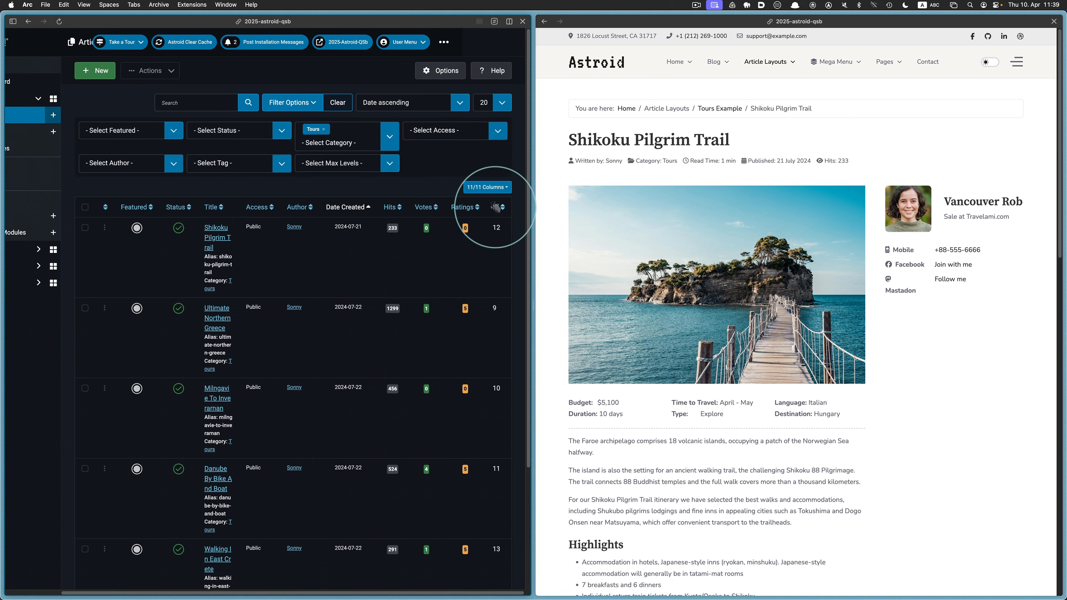
left_click(495, 207)
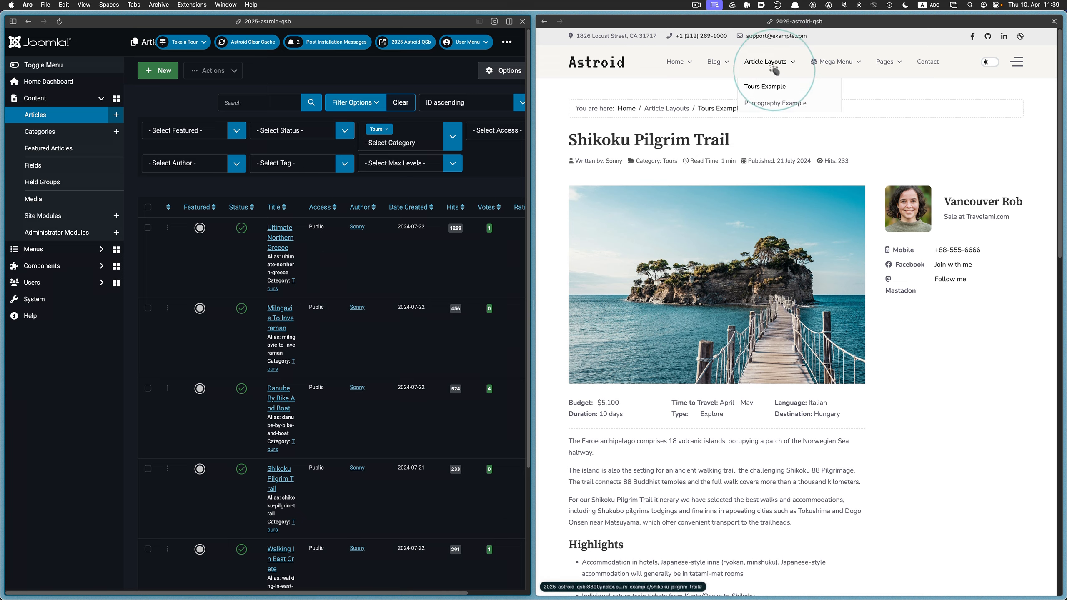
Show the Tours Example page on the site and look through its listed tours.
left_click(764, 87)
scroll(799, 204, "down", 15)
scroll(800, 210, "down", 5)
scroll(823, 210, "up", 20)
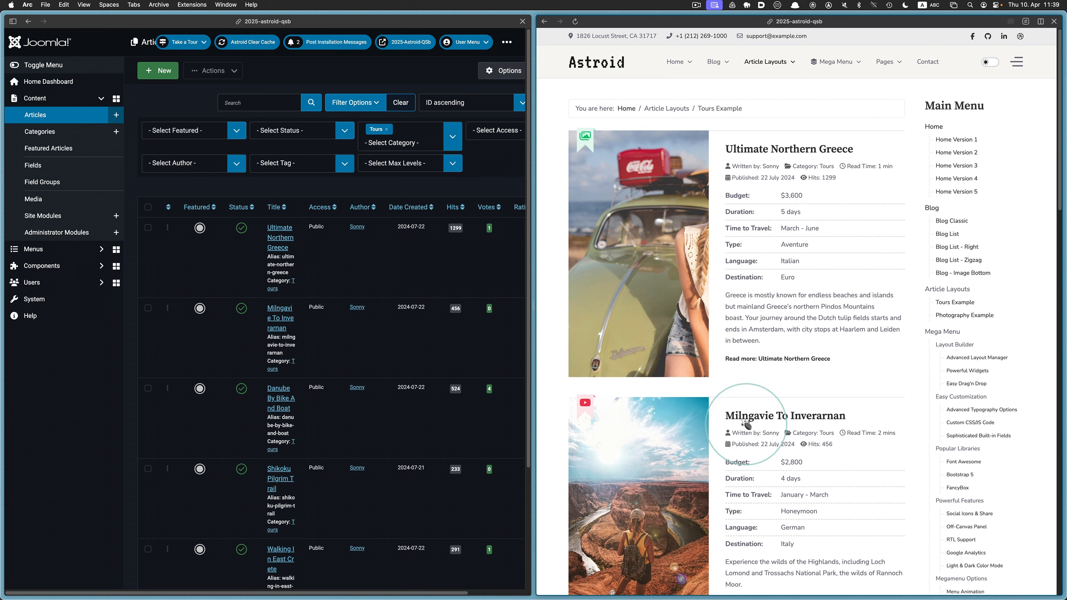
Open the Ultimate Northern Greece article for editing and display the same tour on the site.
left_click(276, 227)
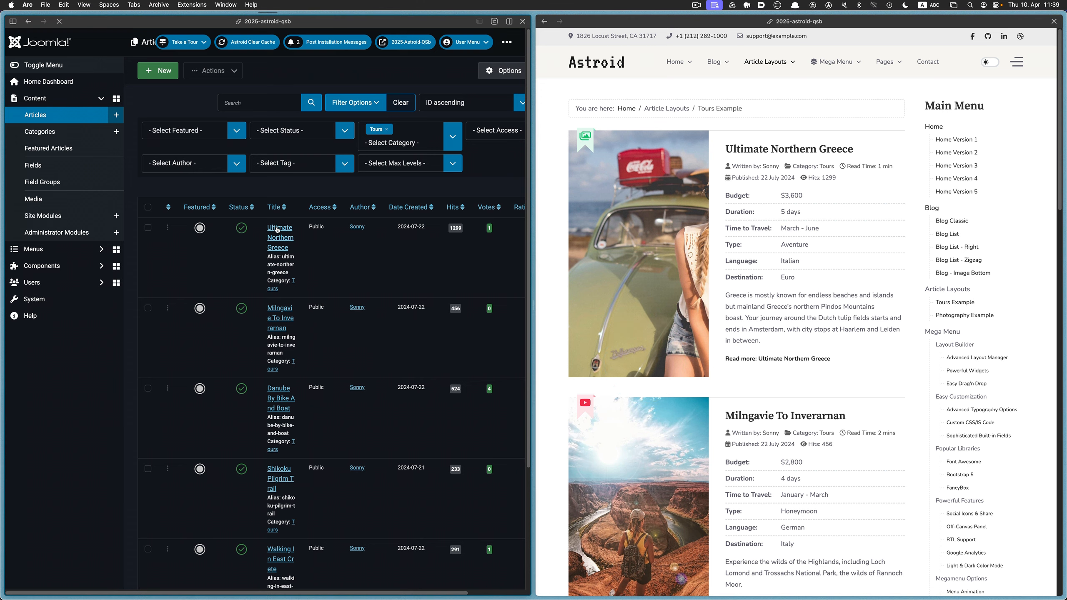
left_click(277, 229)
left_click(769, 147)
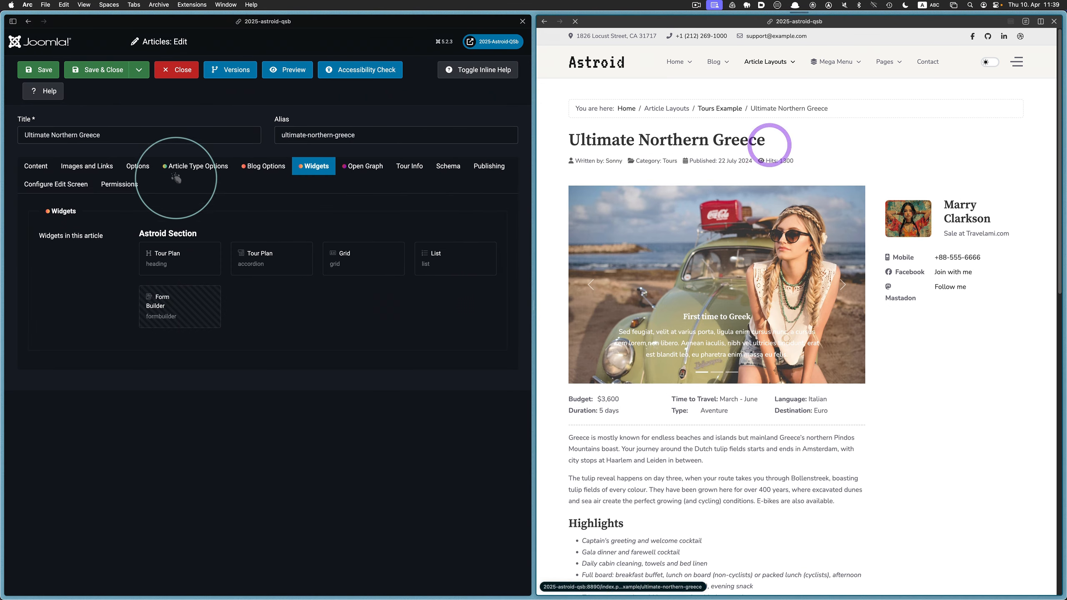
Review the Ultimate Northern Greece article's content and widgets, and match its title with the tour page on the site.
left_click(34, 165)
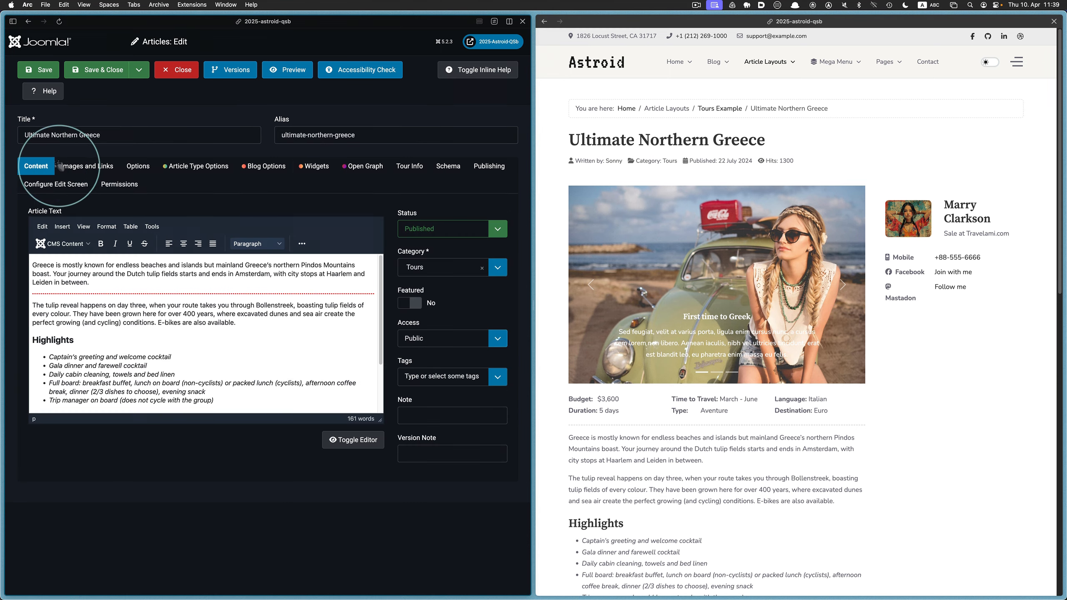
left_click(313, 166)
left_click(179, 135)
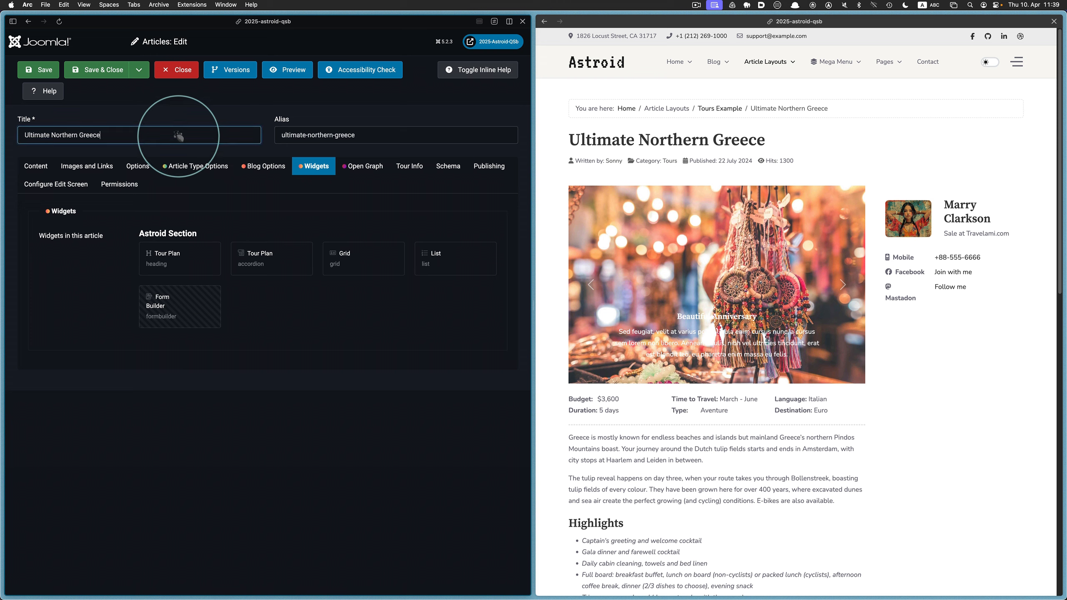
left_click(786, 127)
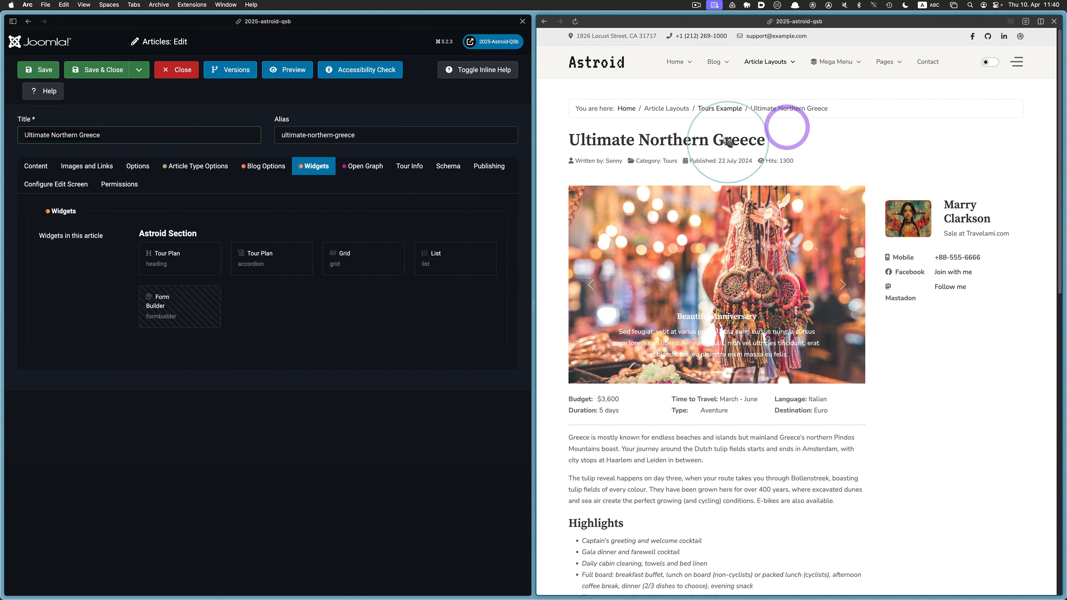
left_click_drag(729, 143, 569, 139)
left_click(445, 345)
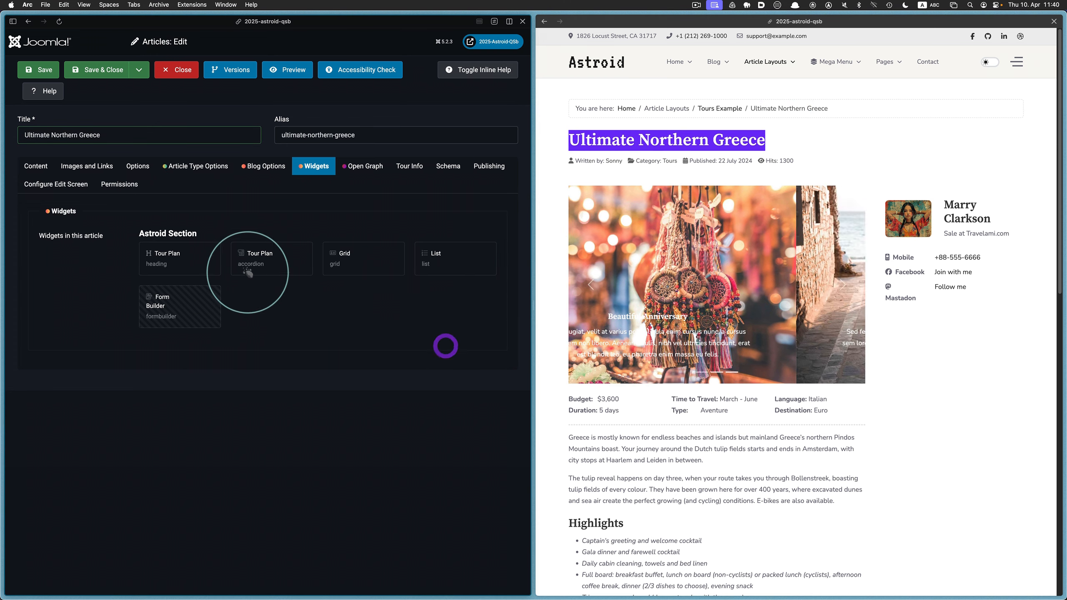
mouse_move(270, 261)
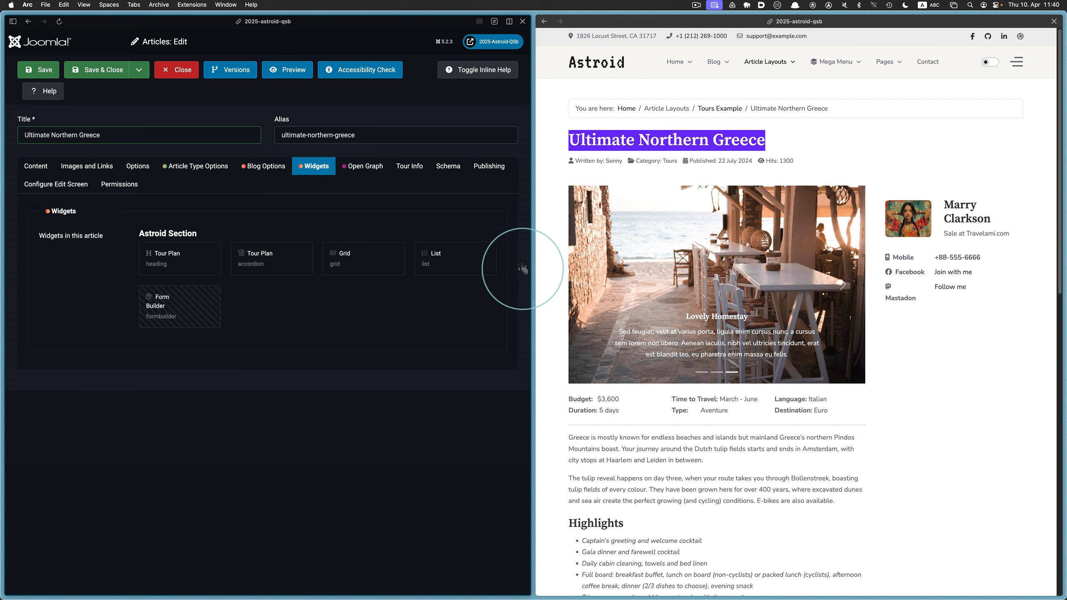
left_click(542, 253)
left_click(542, 253)
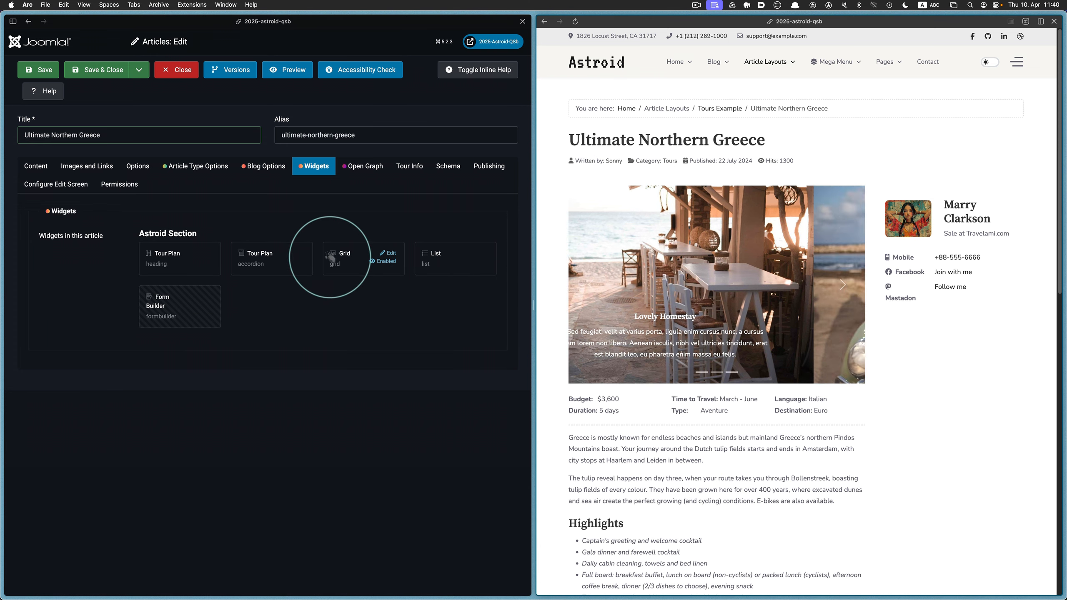
Disable the Grid widget in the Ultimate Northern Greece article, save it, and reload the tour page on the site.
left_click(379, 260)
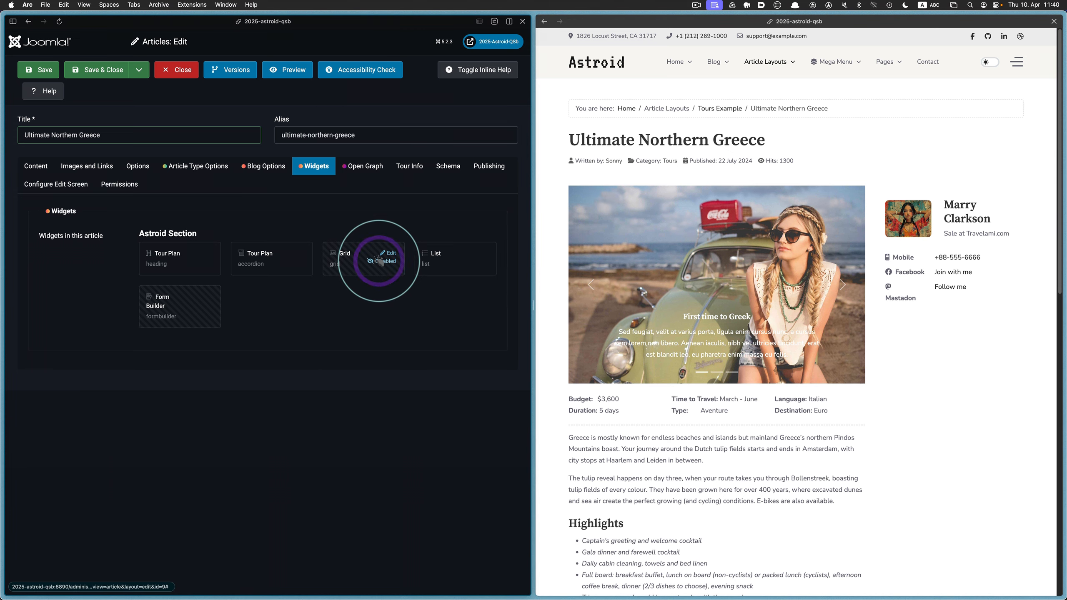
left_click(48, 69)
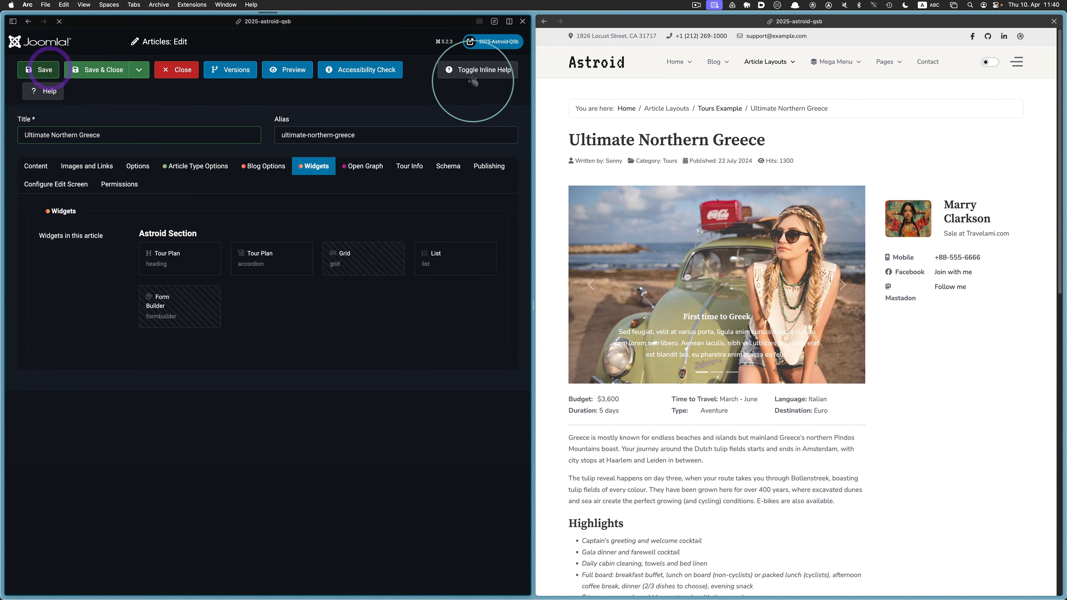
left_click(562, 86)
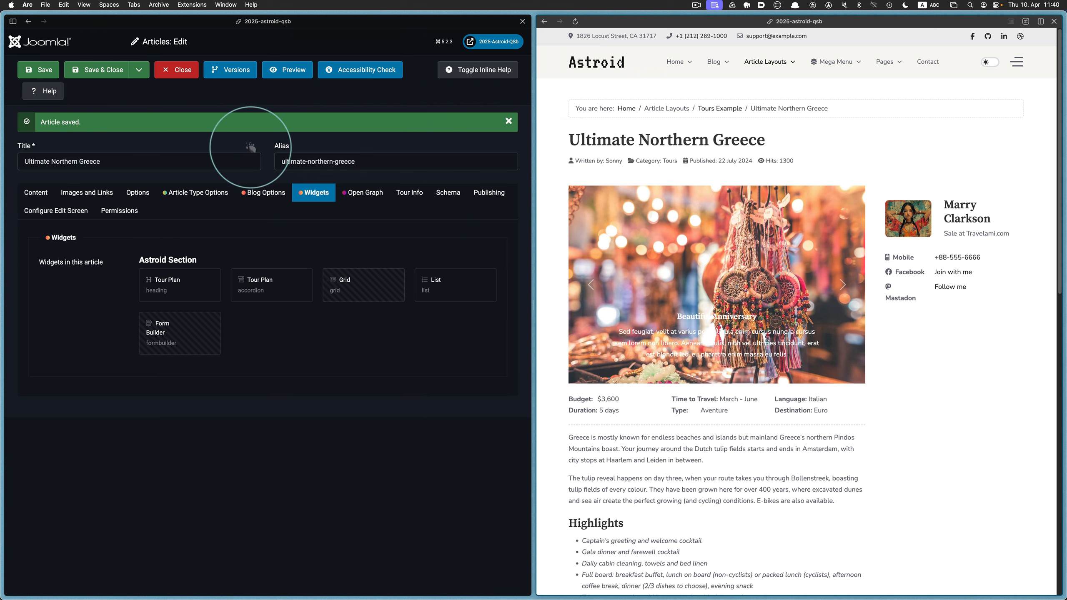
left_click(575, 21)
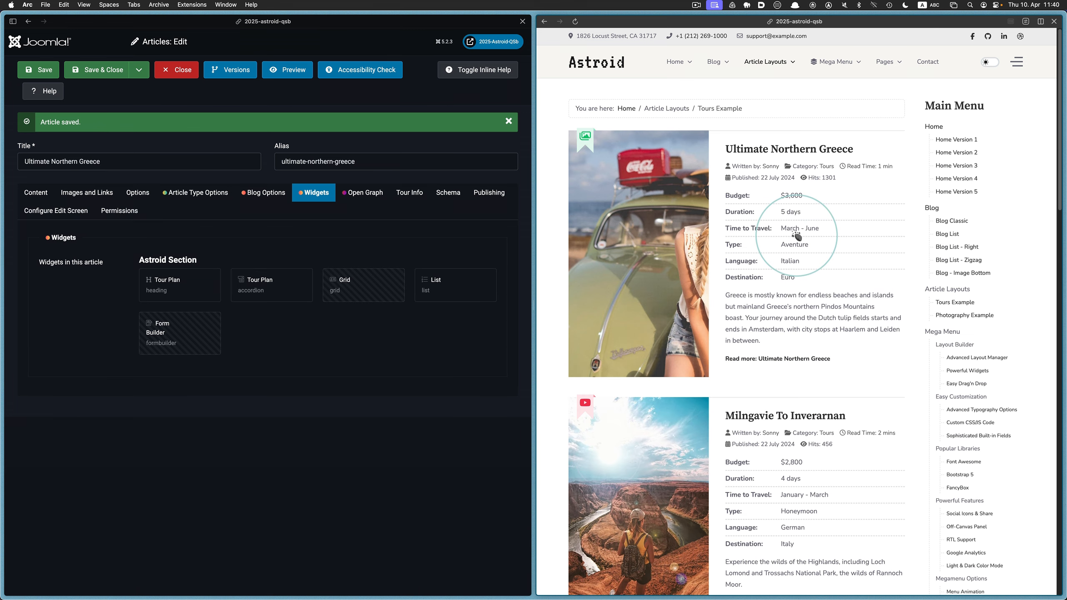
Check the seller details on the Milngavie To Inverarnan and Danube By Bike And Boat tours.
scroll(792, 234, "down", 5)
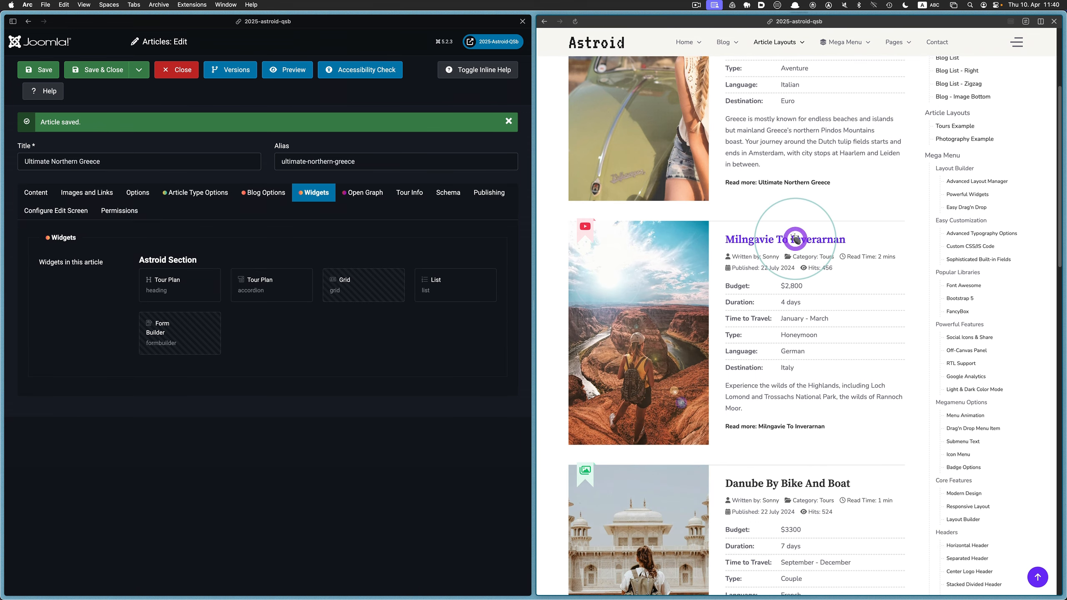
left_click(795, 238)
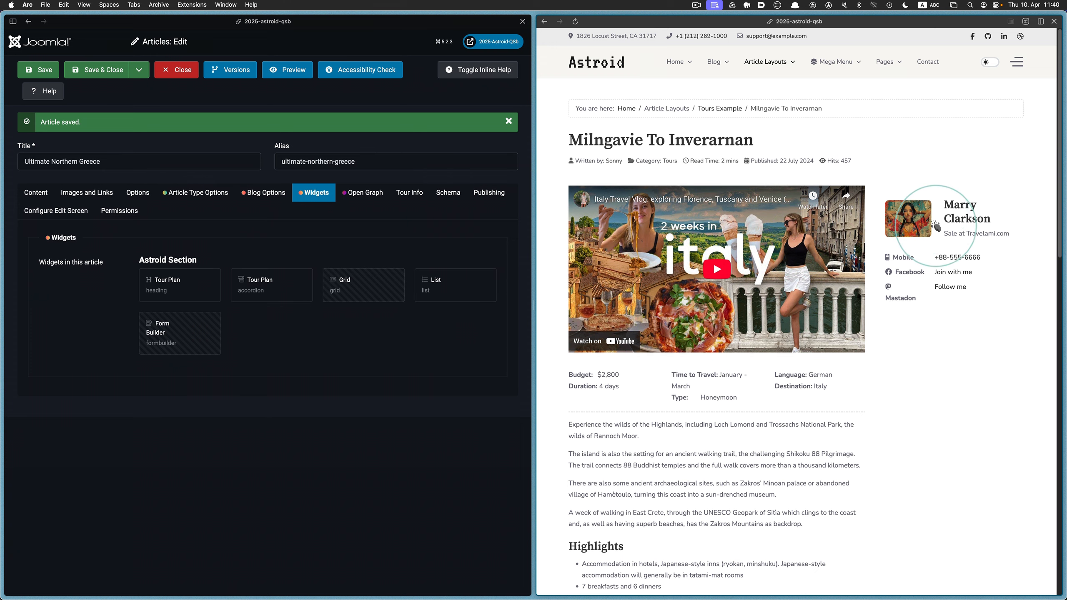
left_click(730, 109)
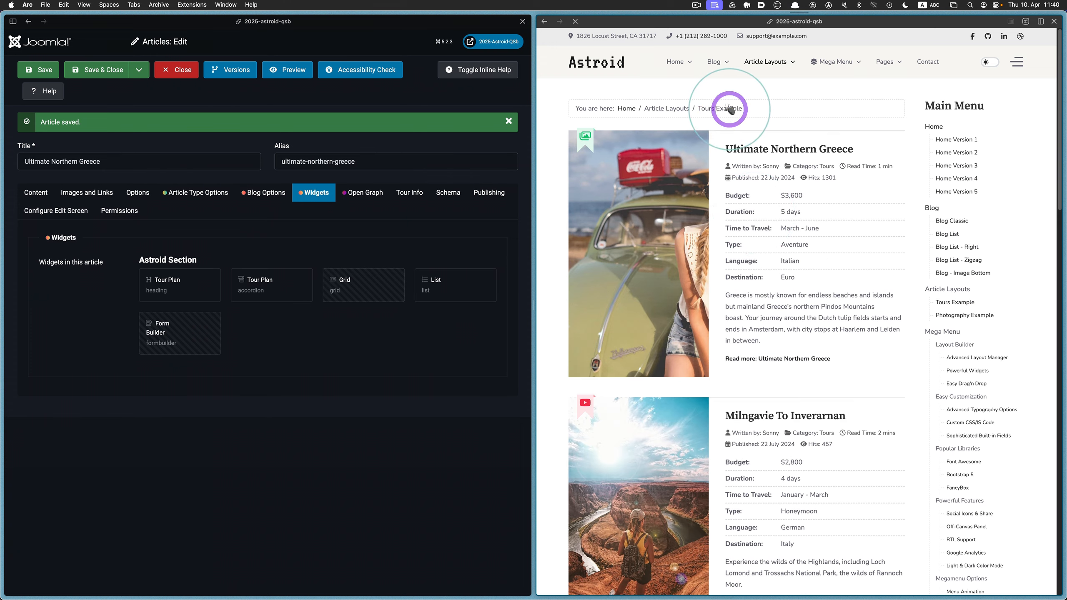
scroll(736, 379, "down", 5)
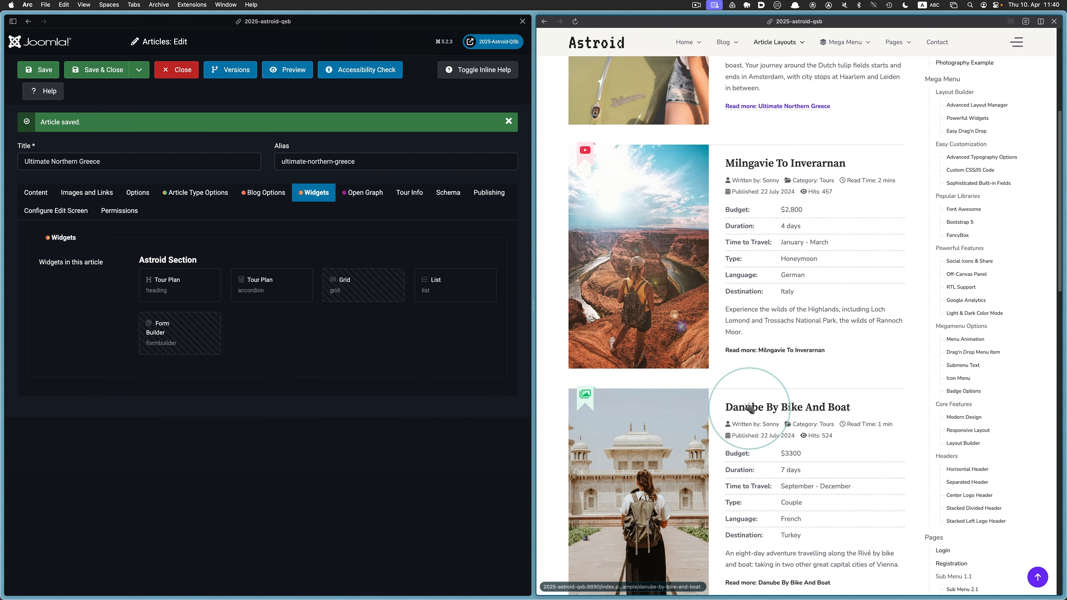
left_click(744, 407)
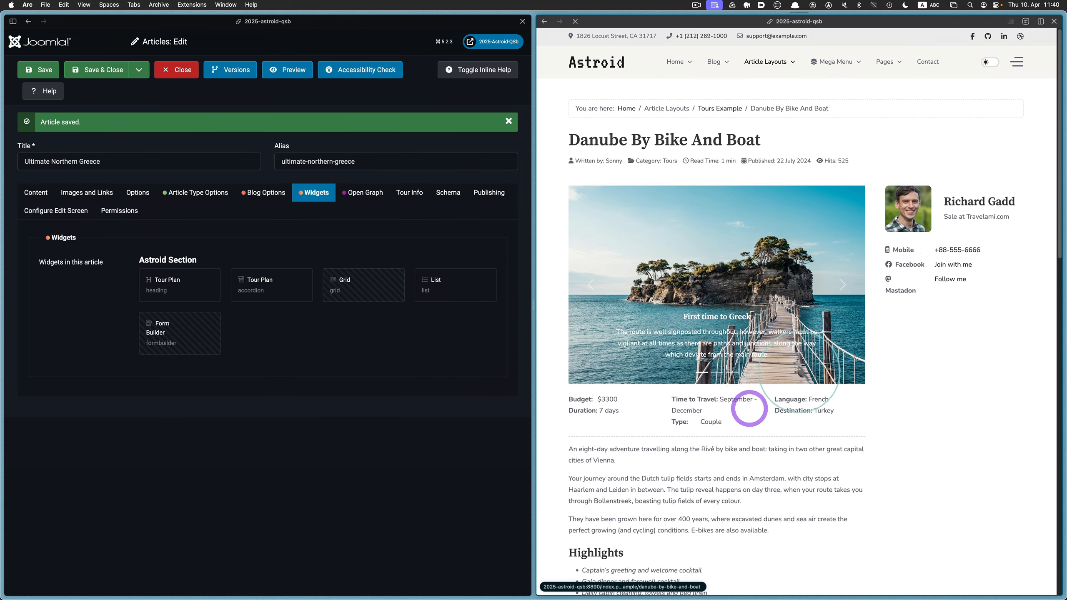
Open the Walking In East Crete tour from Tours Example and check its seller details.
left_click(719, 108)
scroll(731, 189, "down", 10)
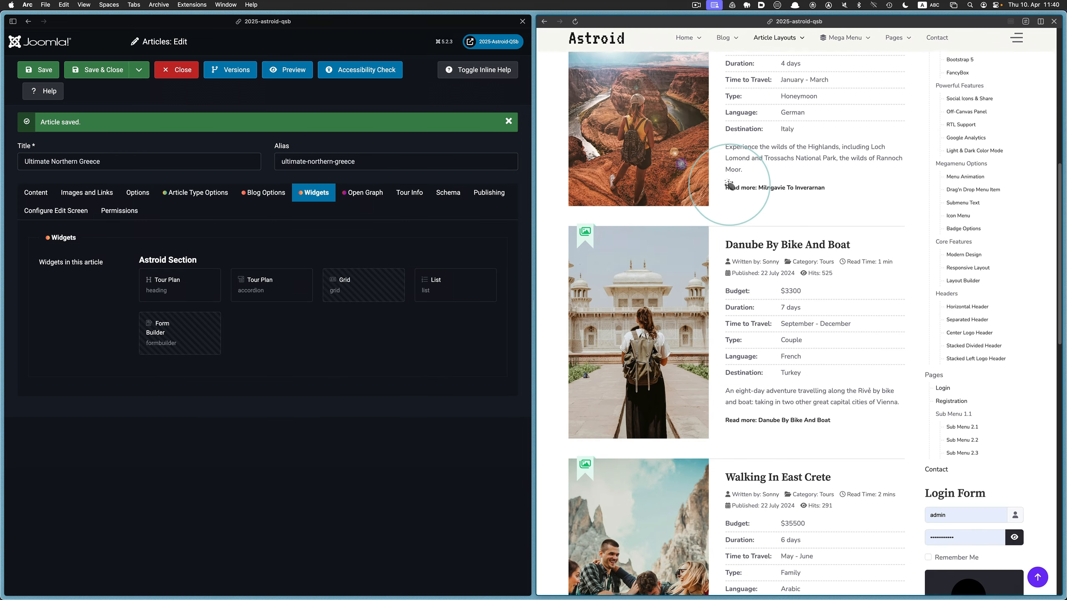
left_click(747, 250)
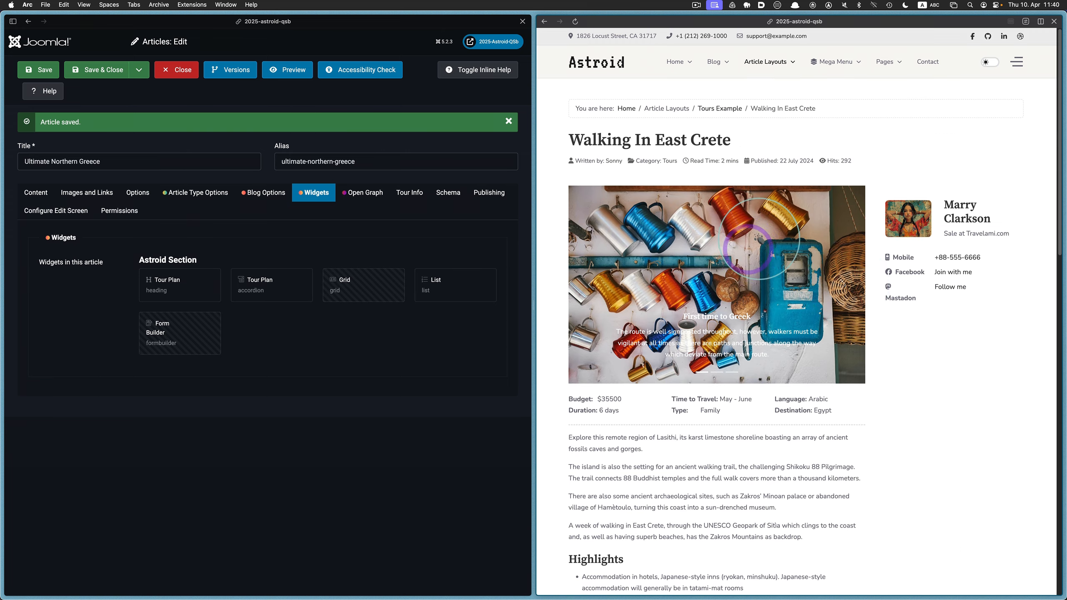
Check the Ultimate Northern Greece tour page on the site, and re-enable the Grid widget in its article, saving and closing it.
left_click(723, 108)
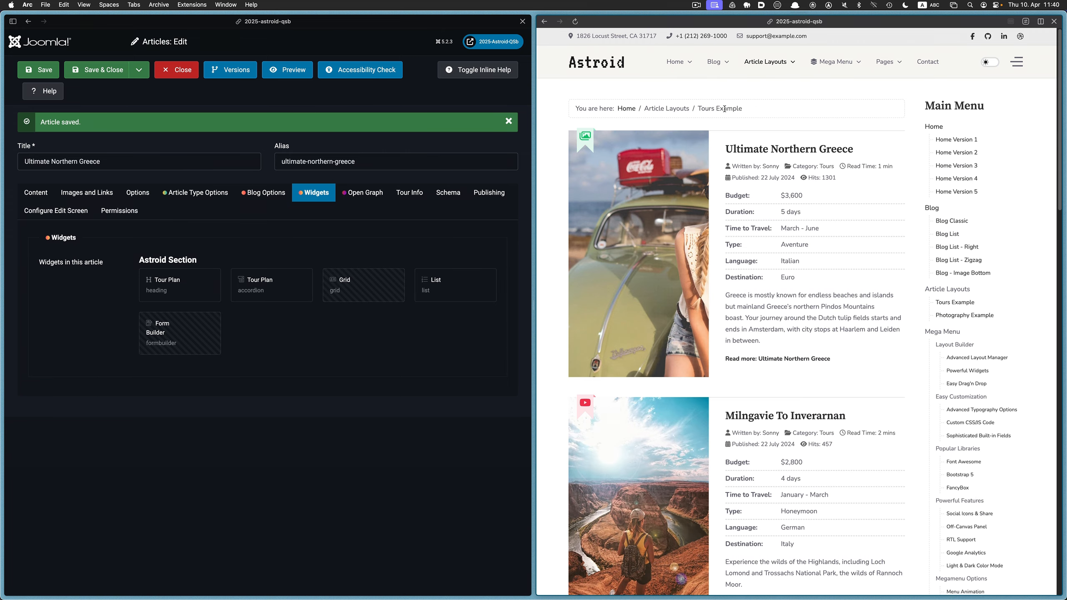
left_click(745, 148)
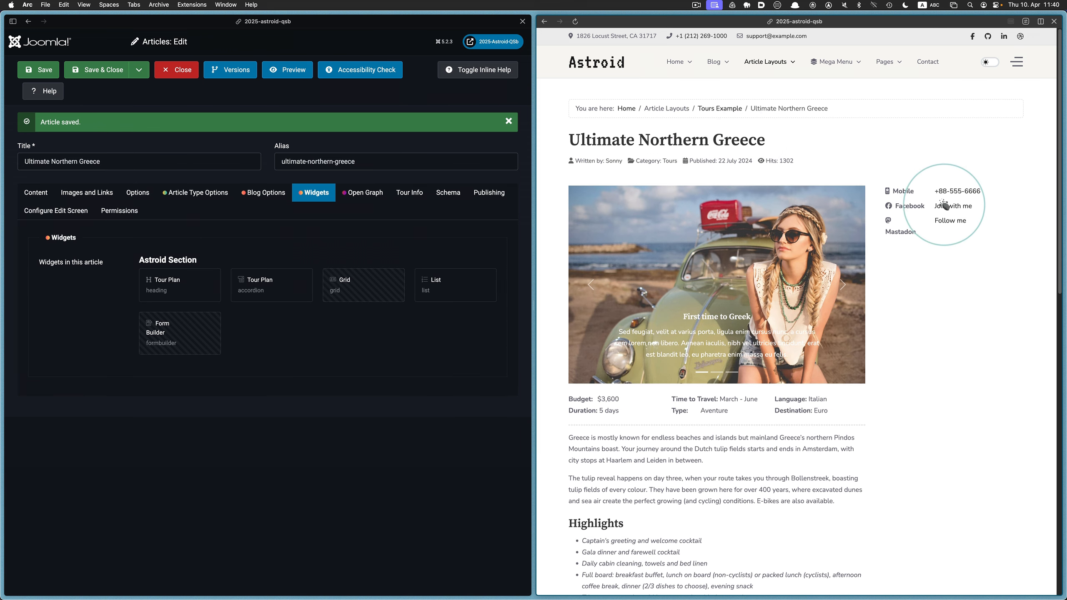
left_click(414, 370)
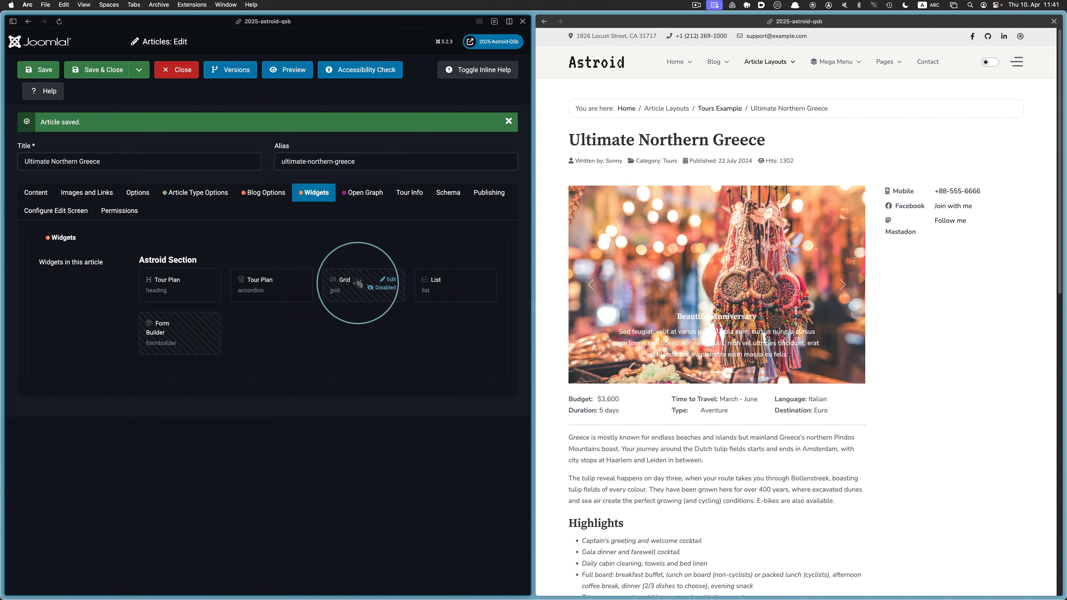
left_click(368, 288)
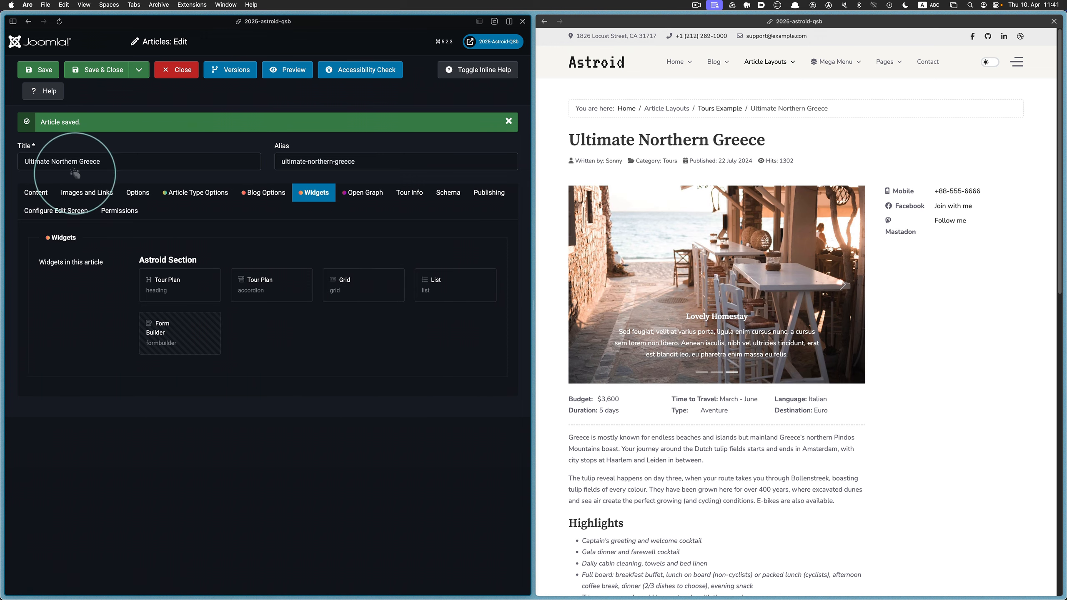
left_click(91, 69)
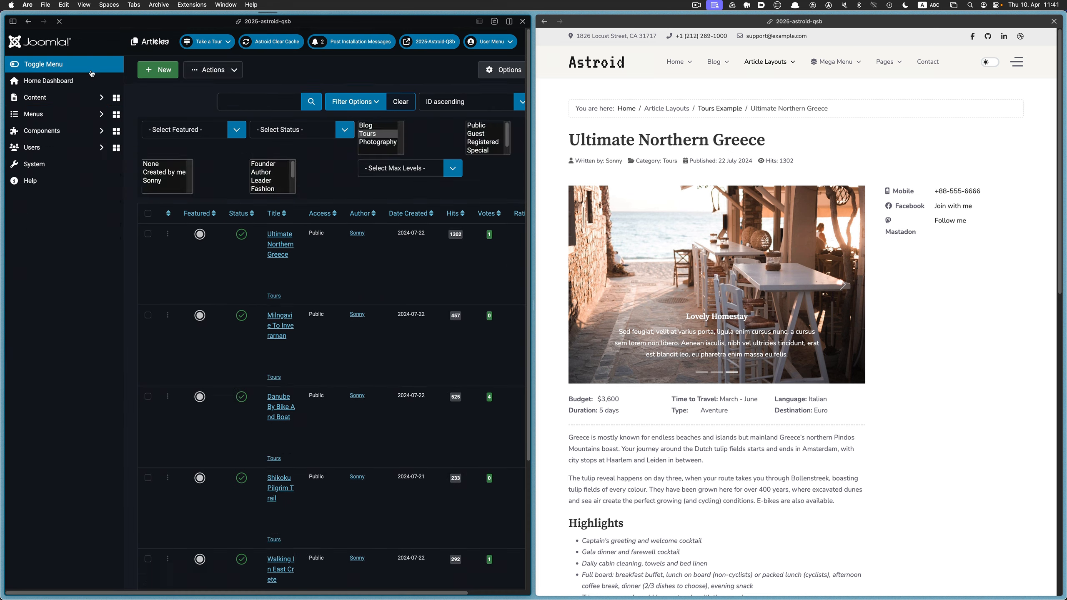
Open the Danube By Bike And Boat tour from Tours Example on the site and its article for editing.
left_click(838, 144)
left_click(717, 108)
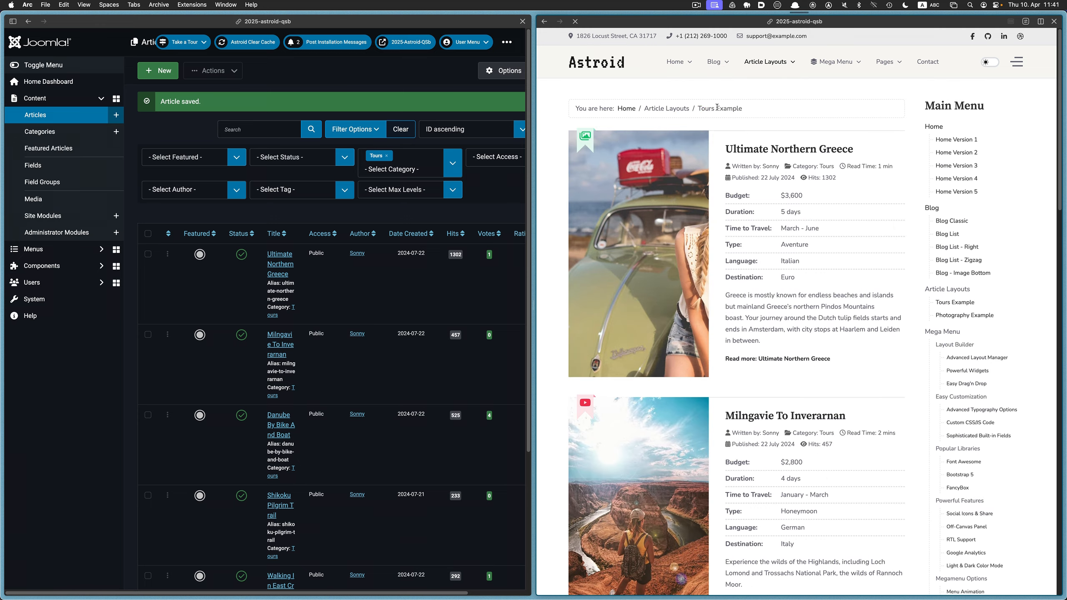
scroll(730, 252, "down", 10)
left_click(739, 299)
left_click(281, 416)
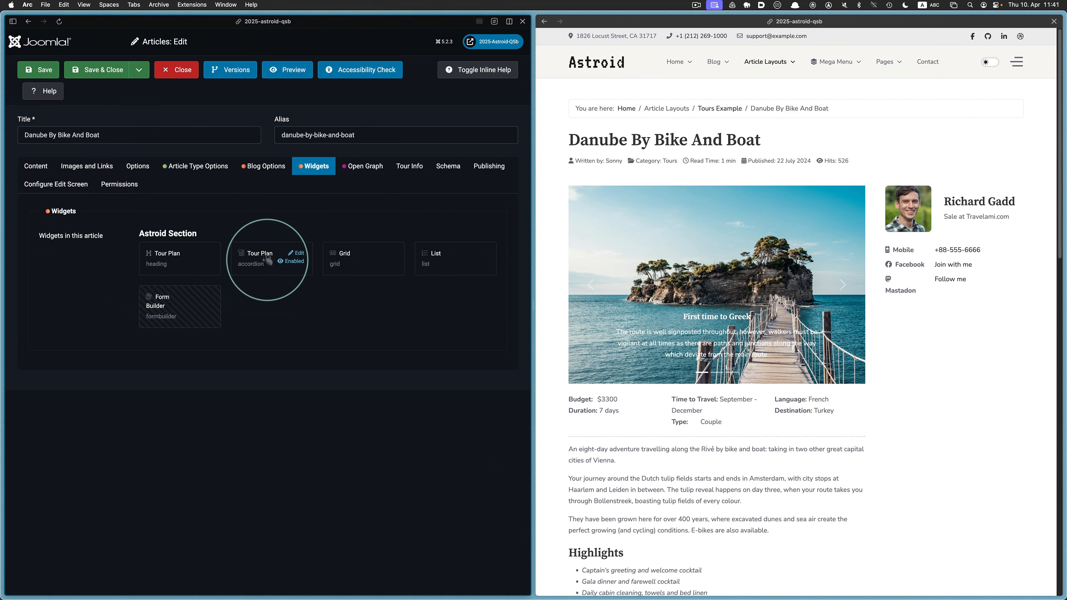
Inspect the seller item in the Danube By Bike And Boat article's Grid widget and close the widget settings without changes.
left_click(387, 253)
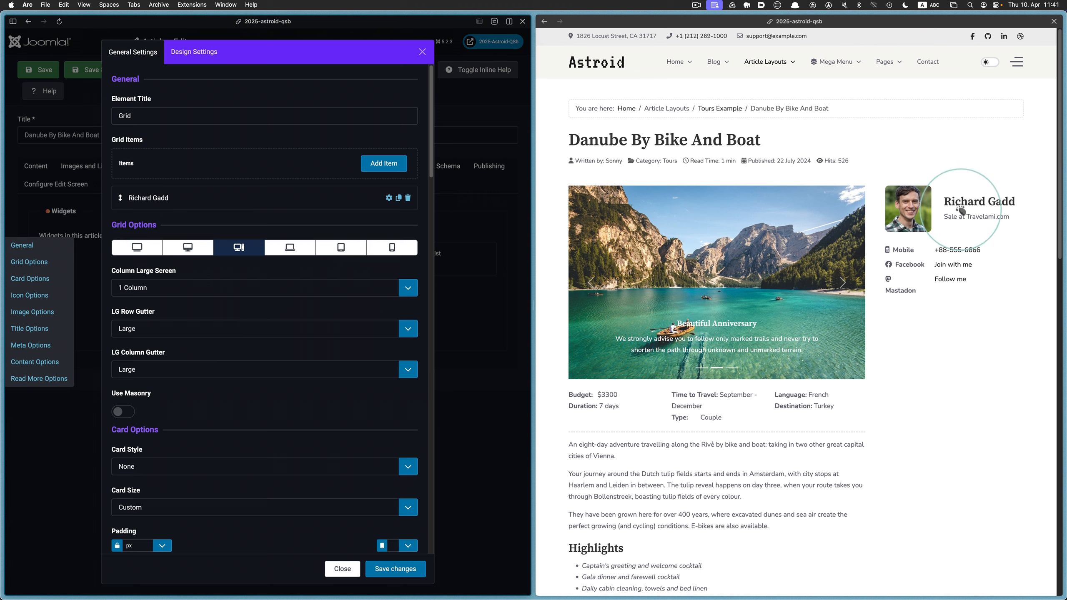
left_click(388, 198)
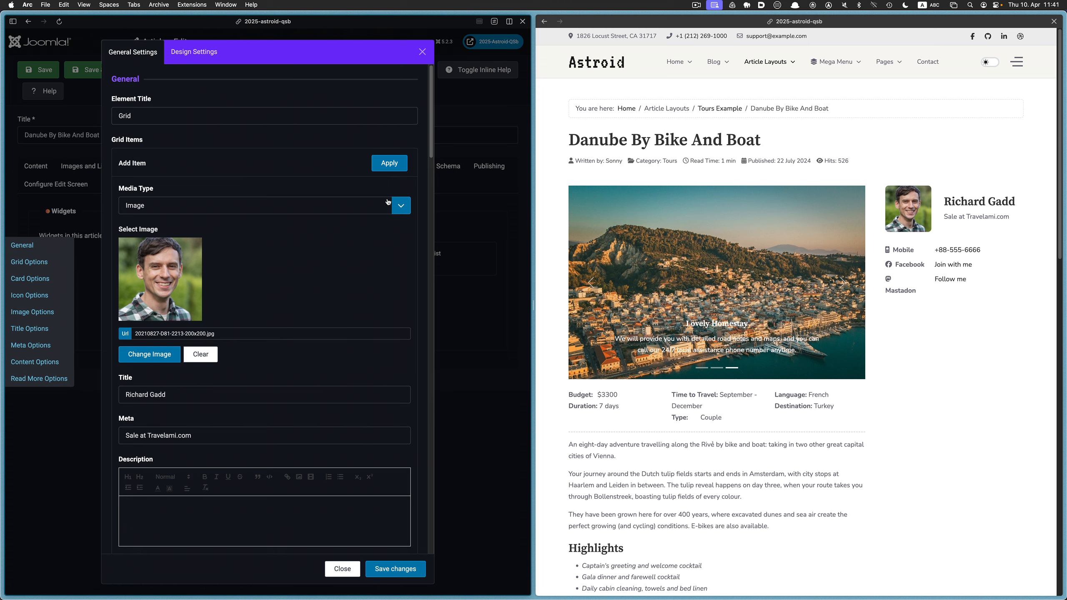
left_click(336, 570)
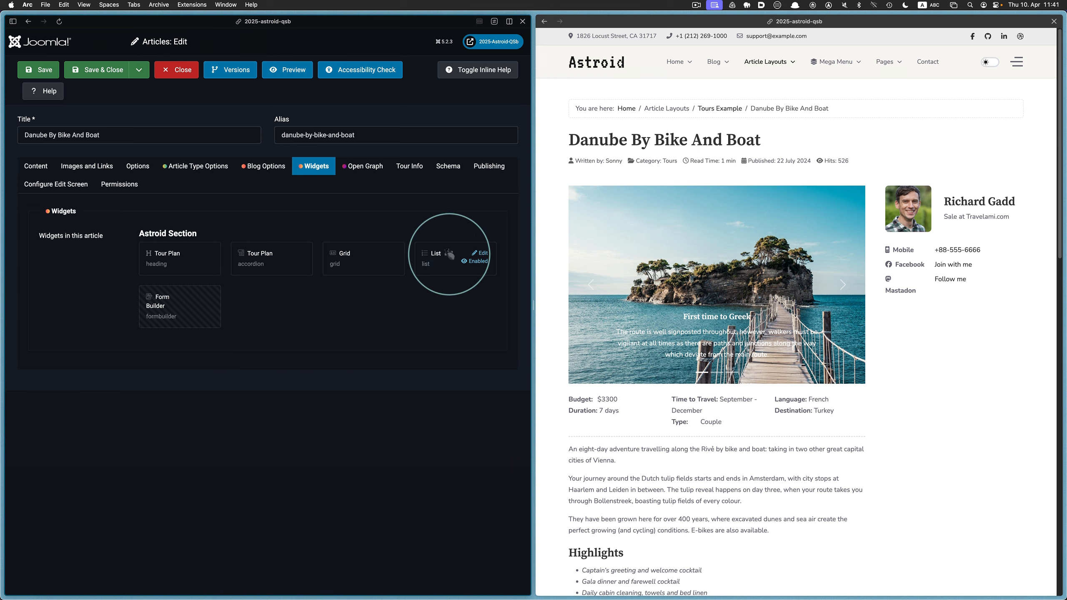
Change the phone number of the Mobile item in the Danube By Bike And Boat article's List widget and save the widget changes.
left_click(481, 253)
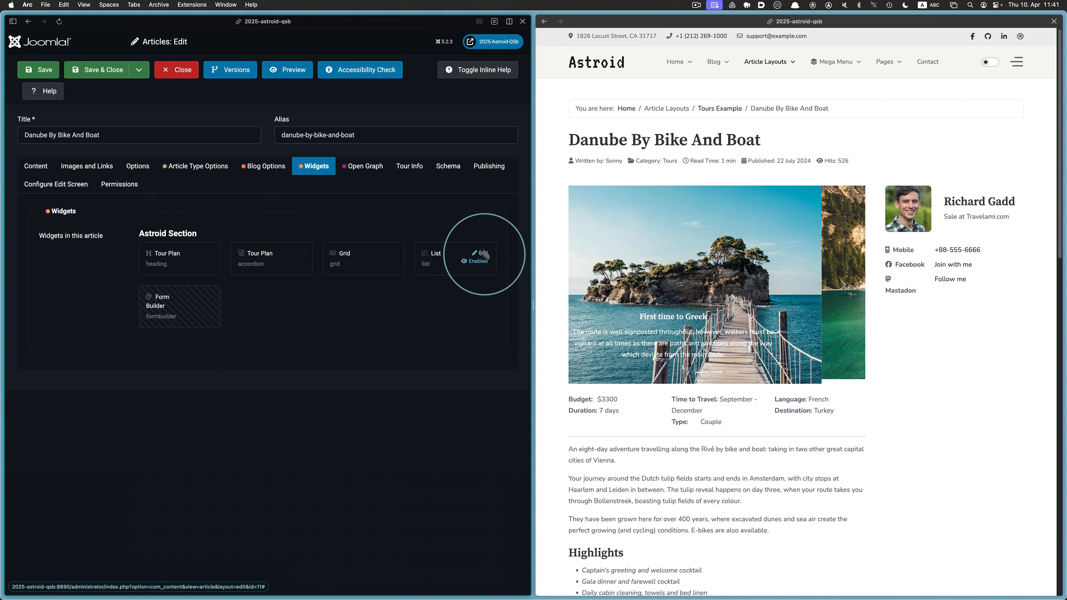
left_click(388, 198)
left_click(155, 274)
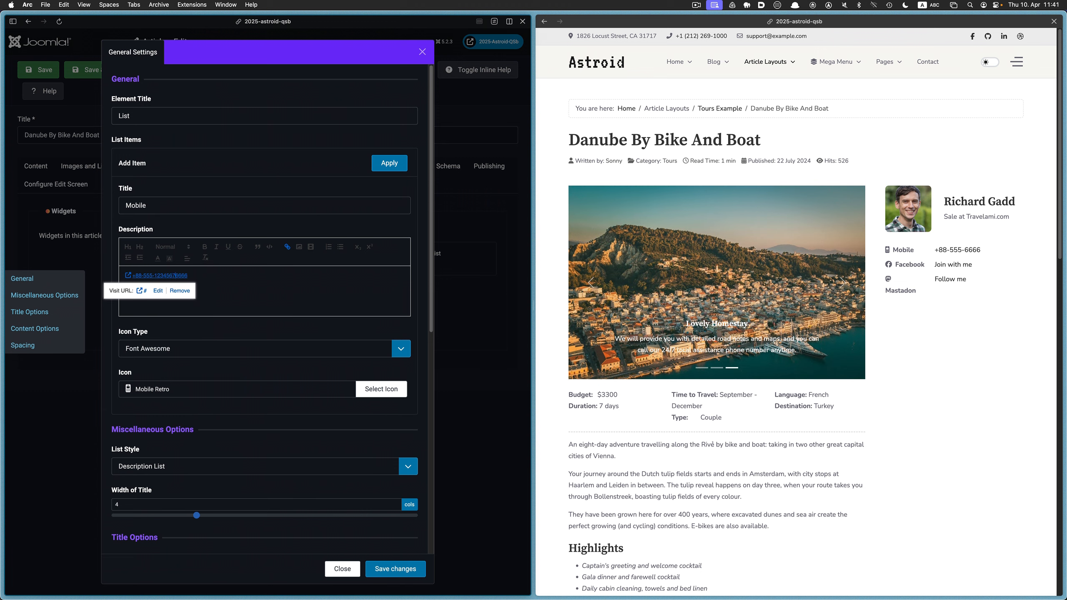
left_click(386, 163)
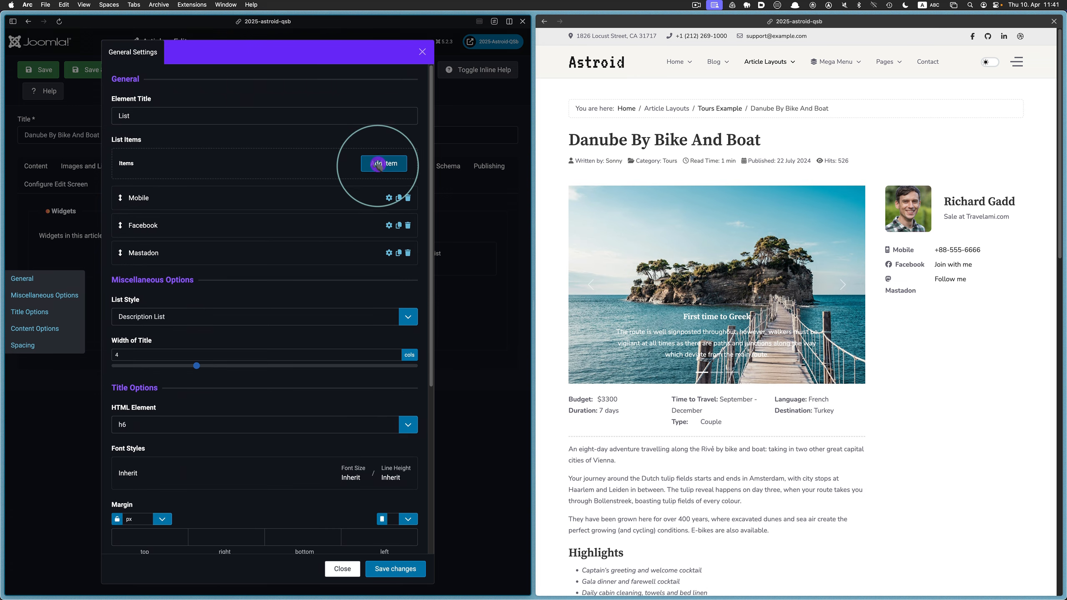
left_click(388, 569)
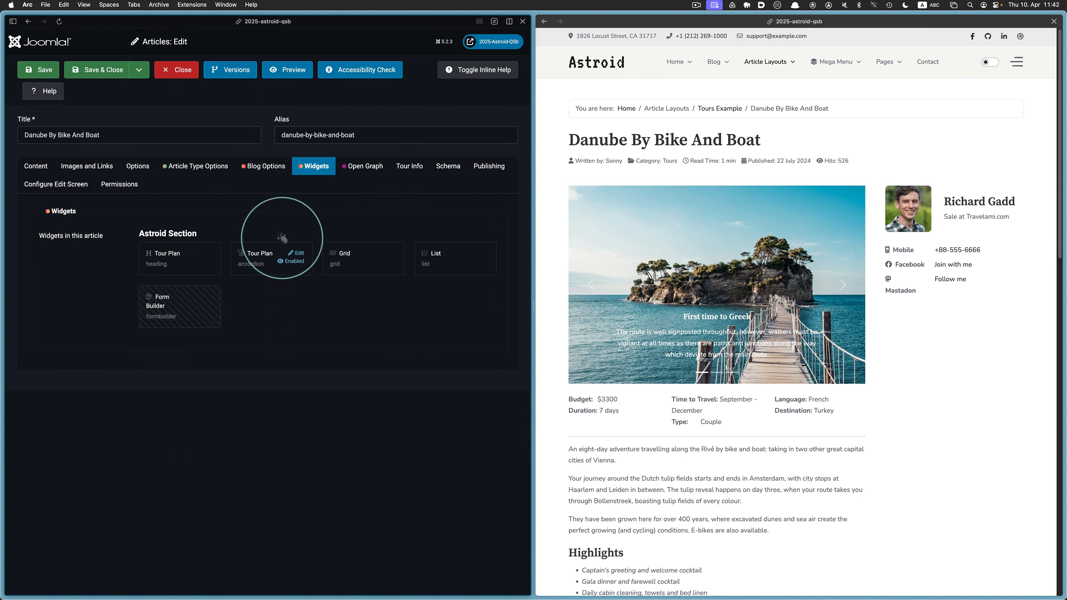
Save the Danube By Bike And Boat article and reload its tour page to check the contact details.
left_click(45, 72)
left_click(647, 116)
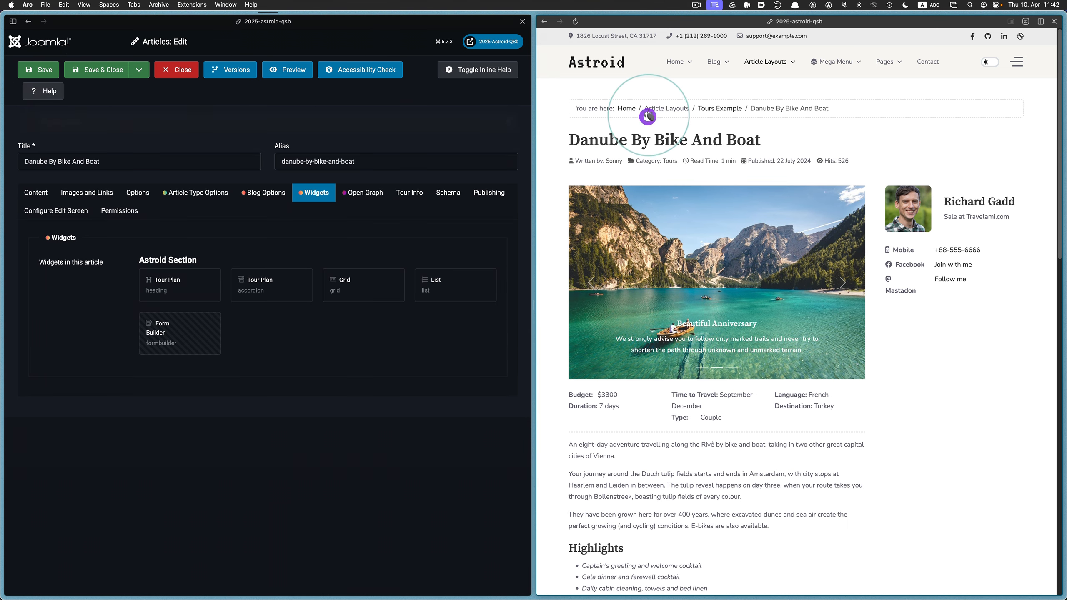
left_click(576, 20)
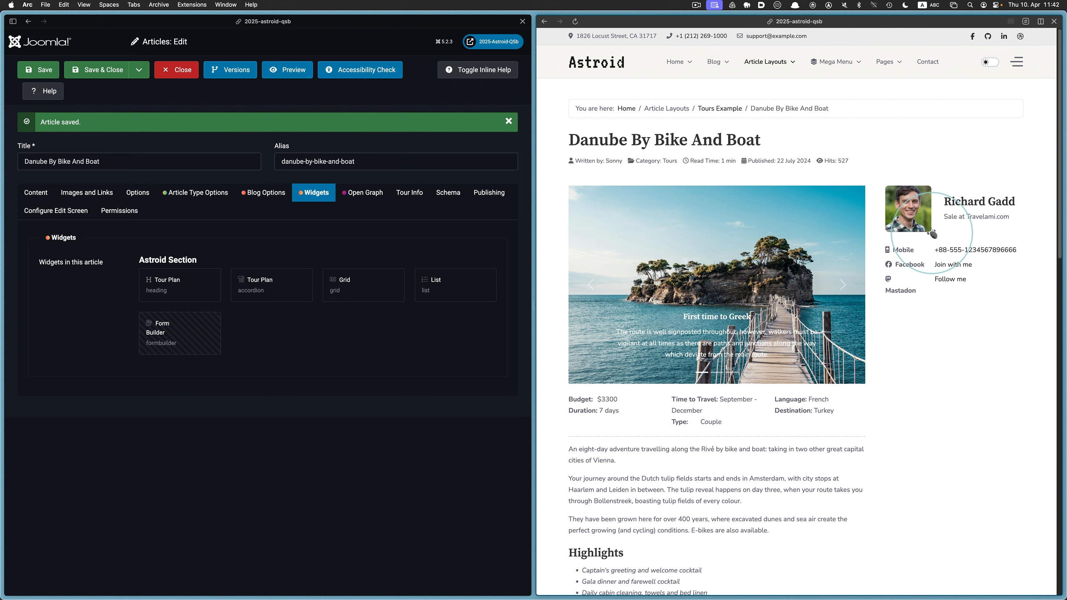
Open the Shikoku Pilgrim Trail tour on the site, and switch from the Danube article to the Shikoku Pilgrim Trail article for editing.
left_click(705, 107)
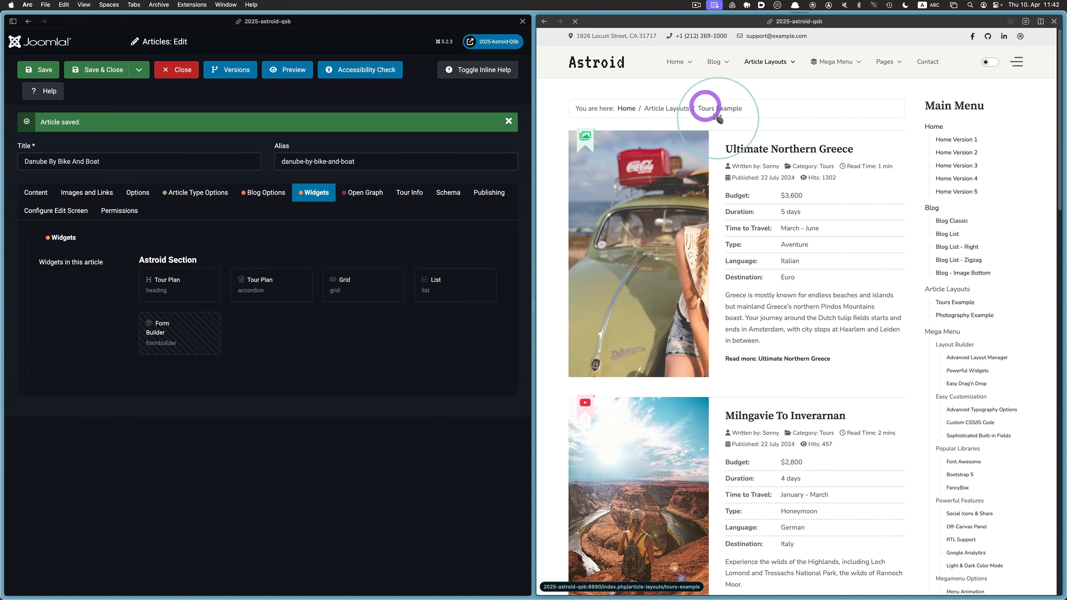
scroll(714, 252, "down", 20)
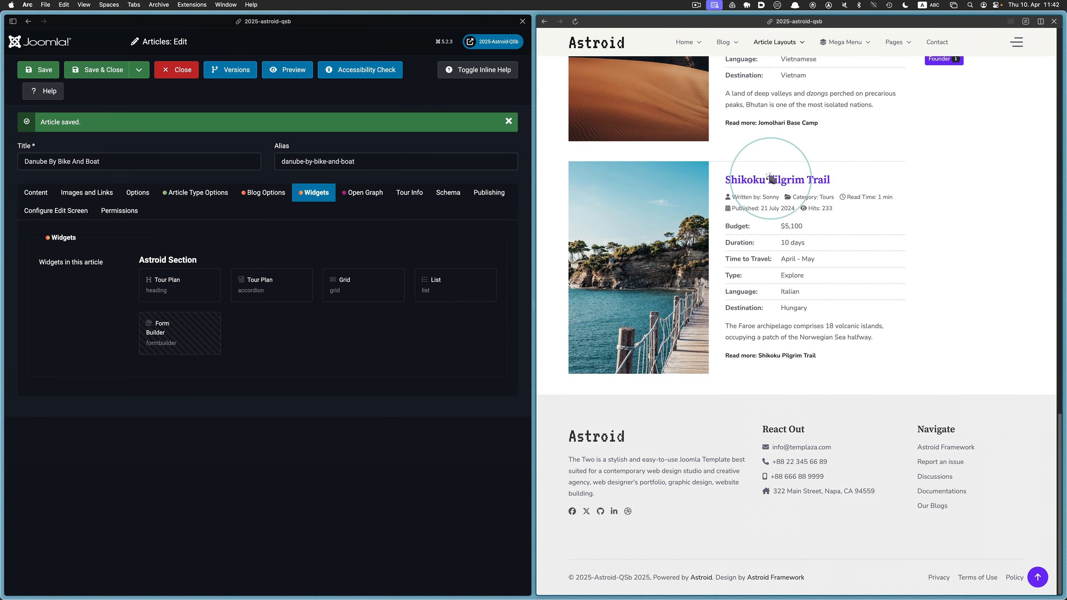
left_click(770, 179)
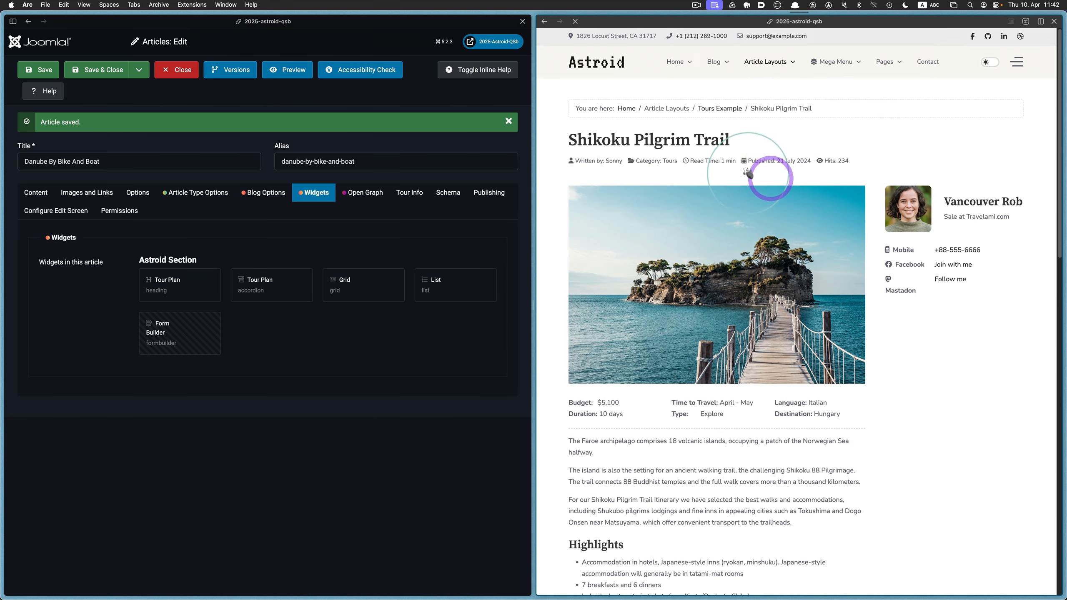
left_click(189, 70)
scroll(277, 332, "down", 10)
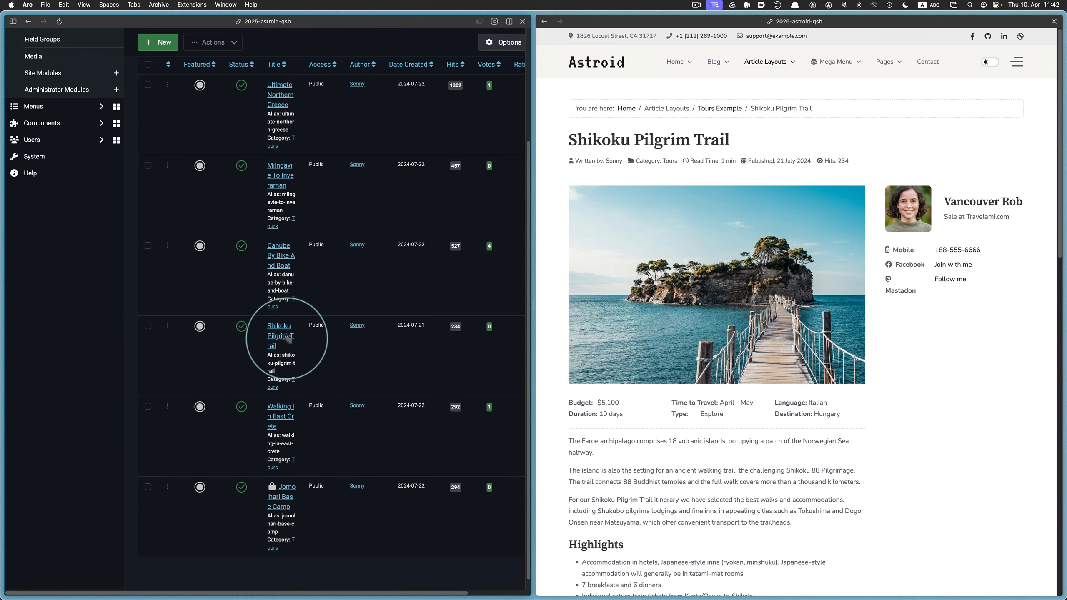
left_click(288, 339)
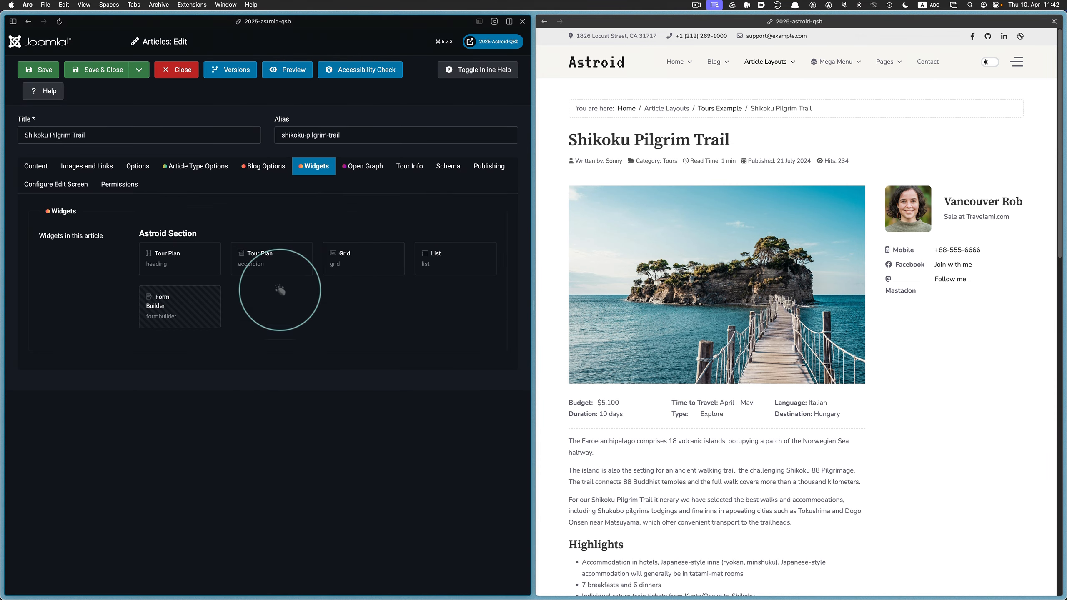
Change the phone number of the Mobile item in the Shikoku Pilgrim Trail article's List widget and save the widget changes.
mouse_move(443, 254)
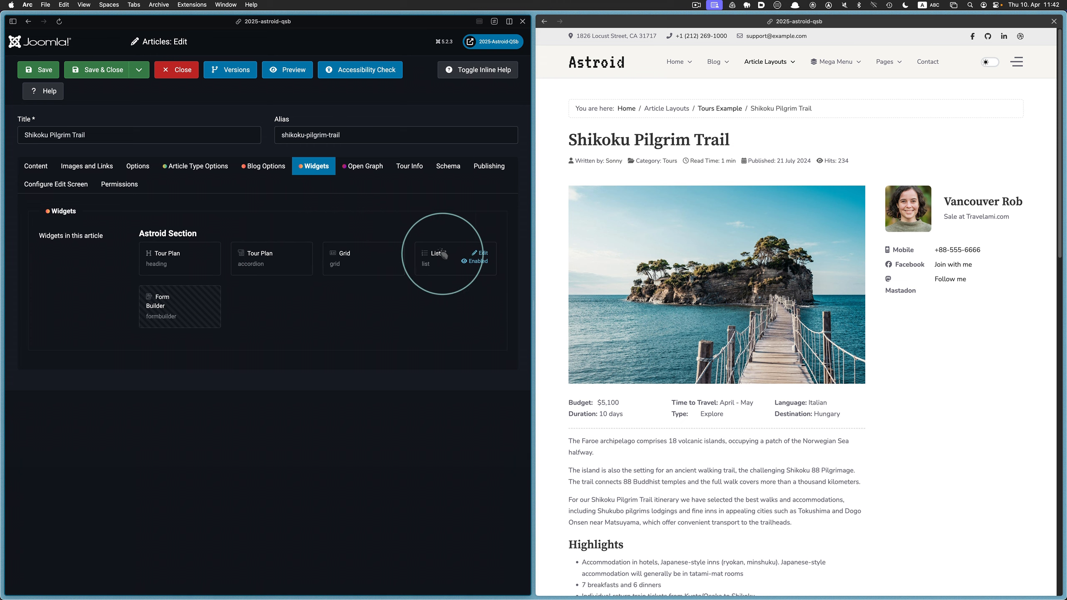
left_click(478, 253)
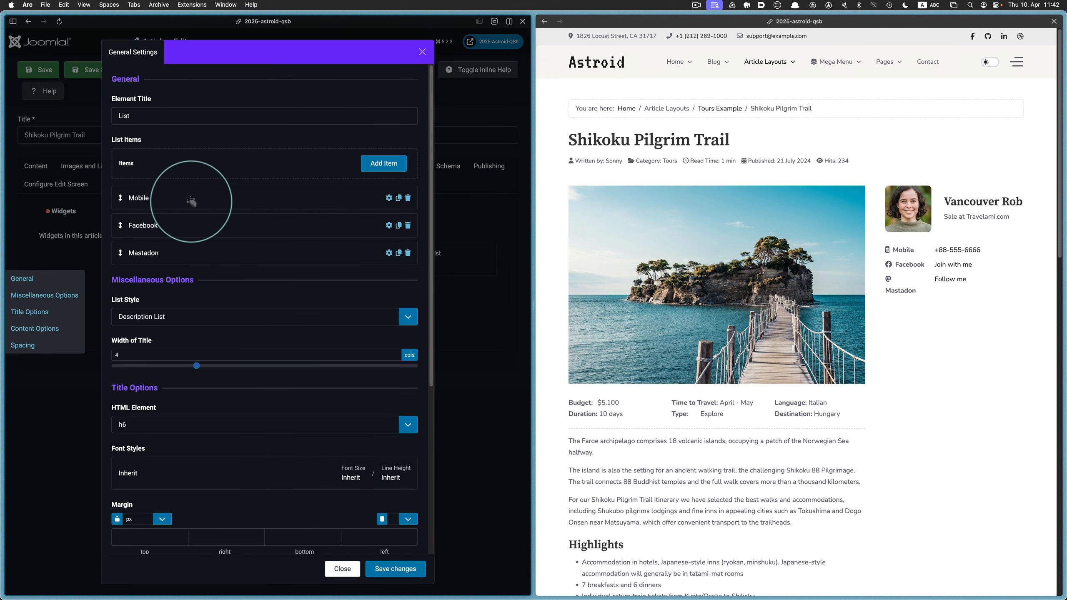
left_click(389, 198)
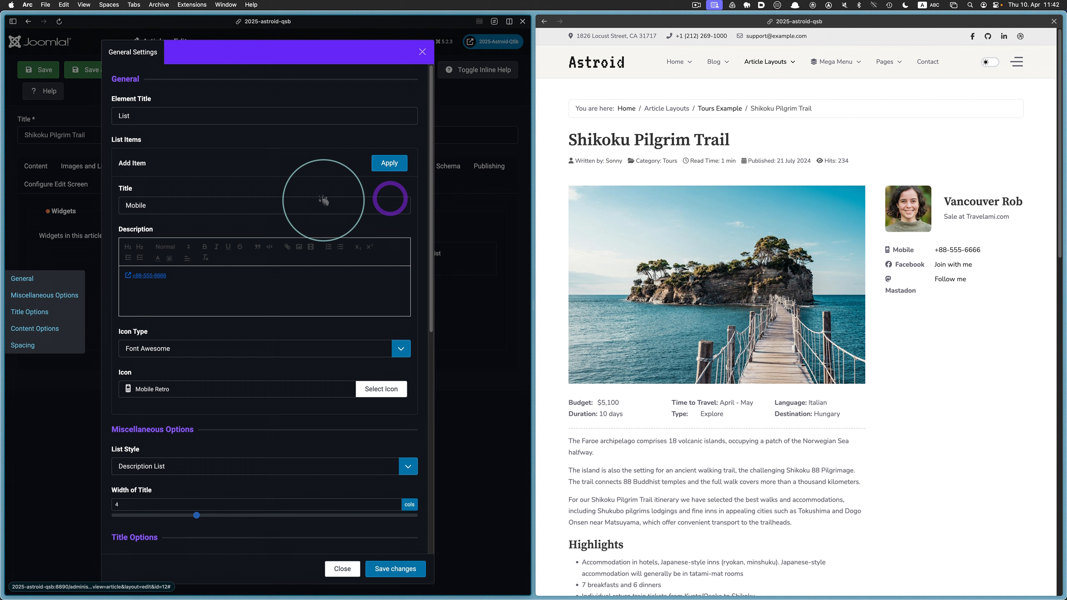
left_click(155, 274)
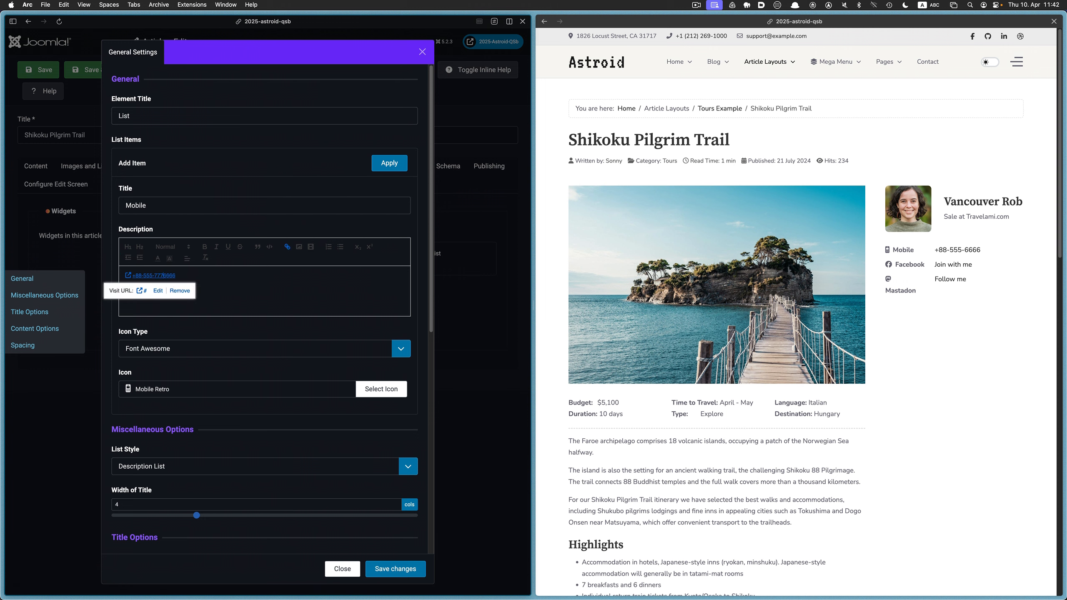
left_click(389, 163)
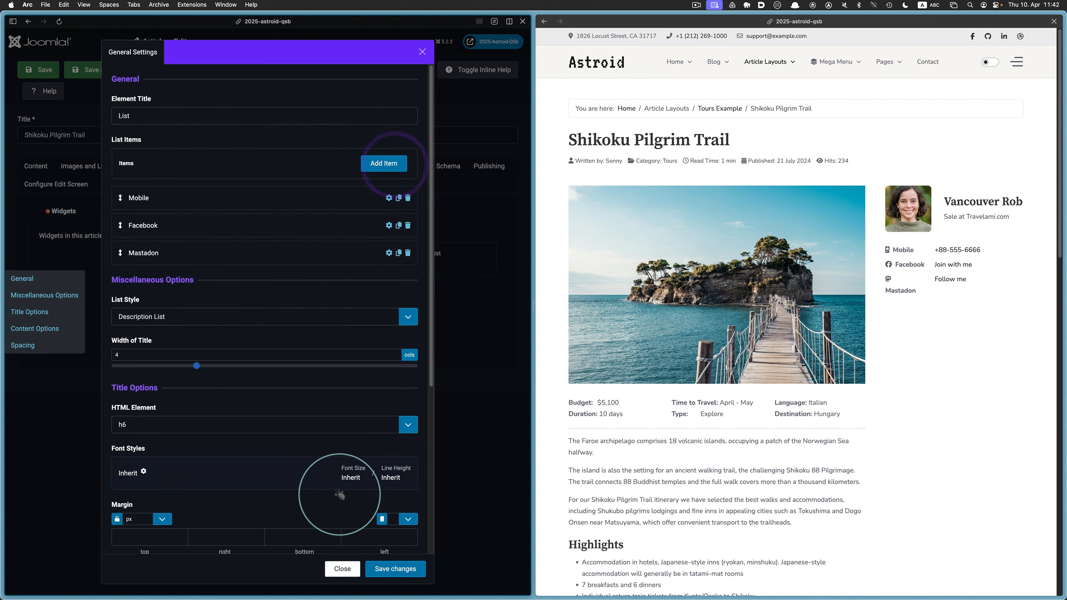
left_click(395, 568)
Save the Shikoku Pilgrim Trail article and reload its tour page to check the contact details.
left_click(45, 70)
left_click(900, 145)
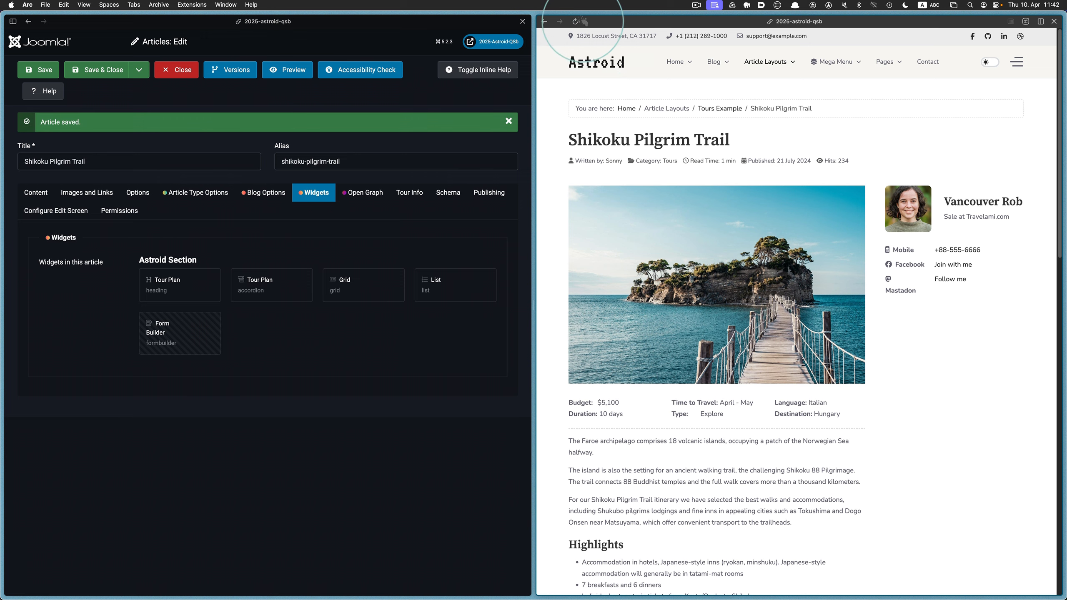
left_click(575, 20)
left_click(948, 240)
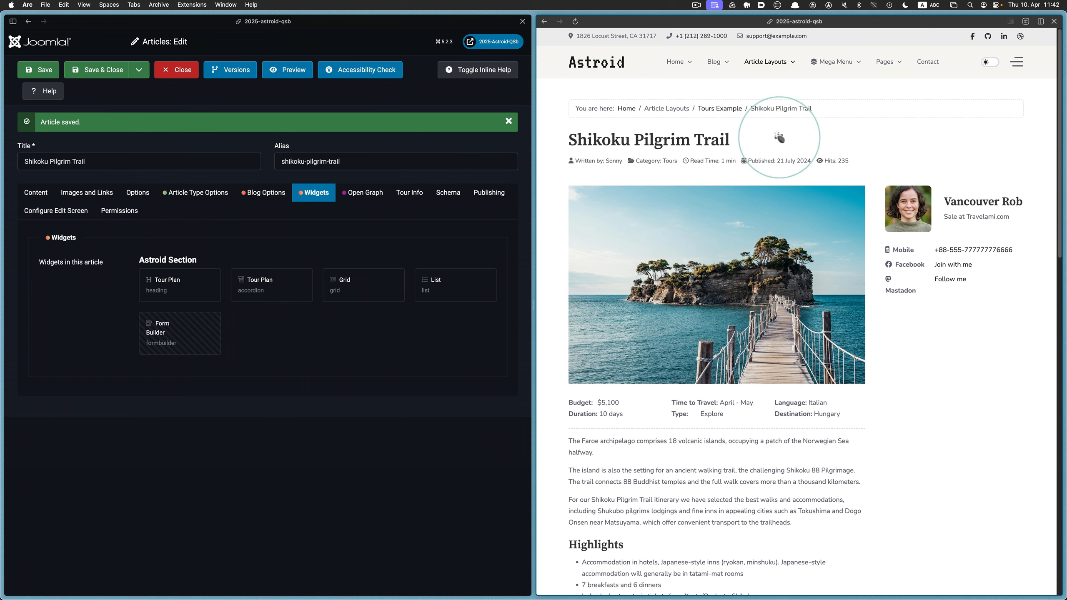
Open the Ultimate Northern Greece tour from Tours Example on the site and close the Shikoku Pilgrim Trail article in the administrator.
left_click(710, 106)
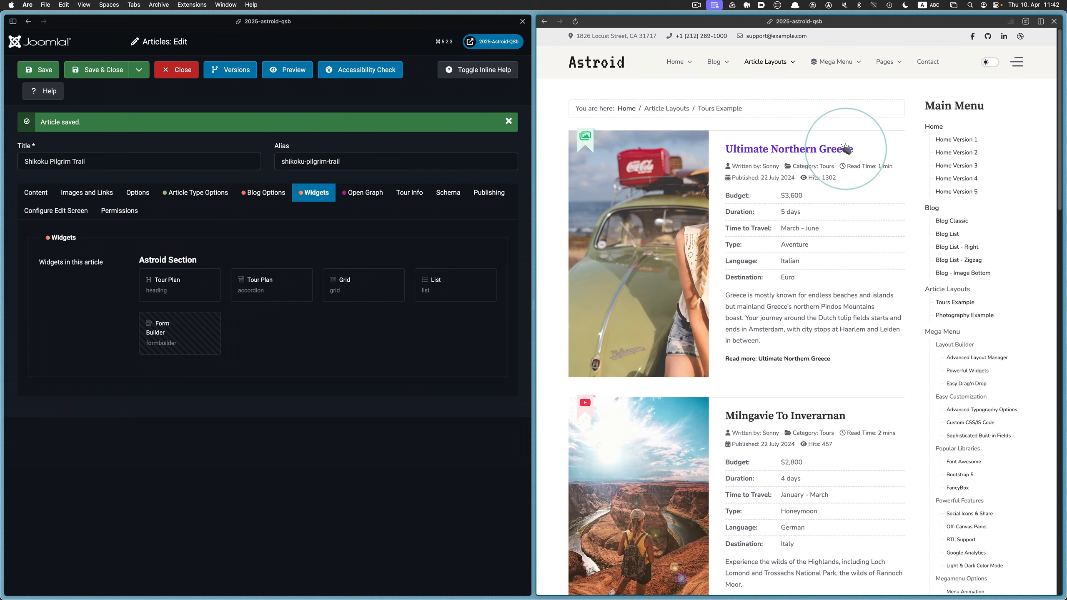
left_click(844, 148)
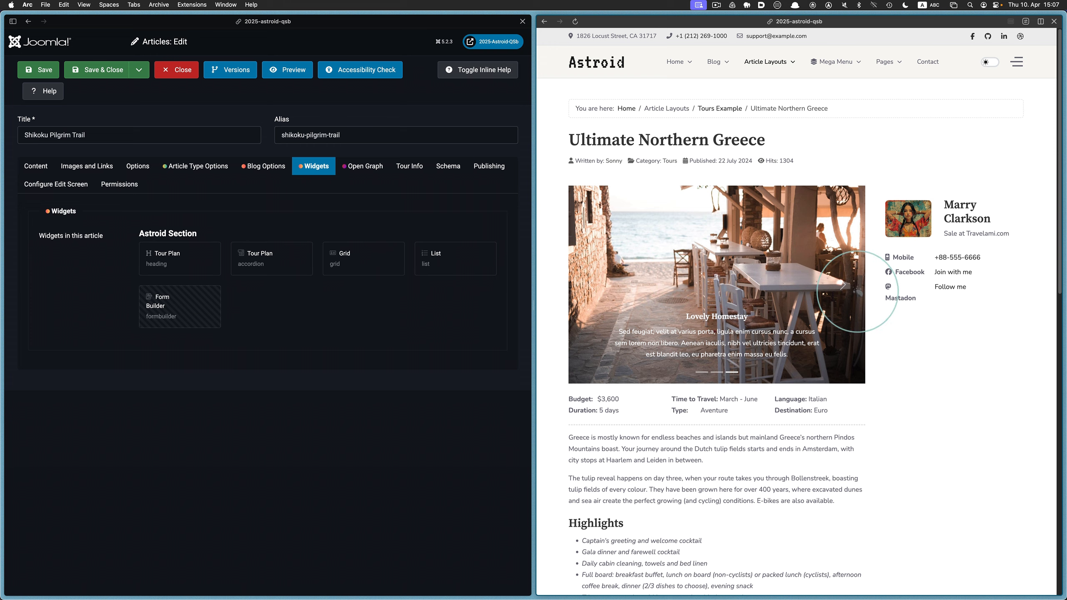
left_click(457, 343)
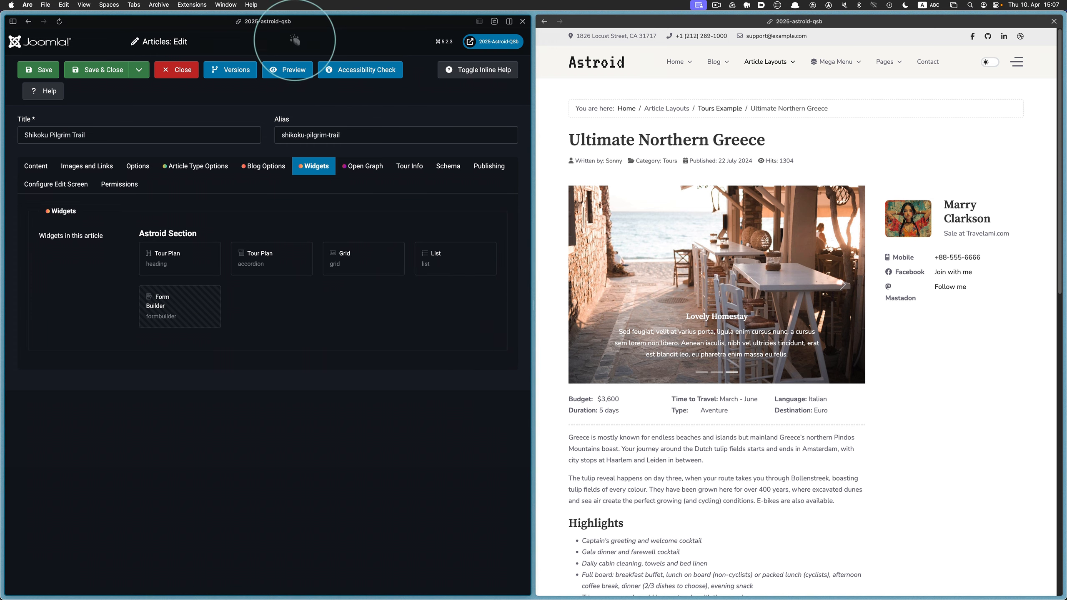
left_click(175, 71)
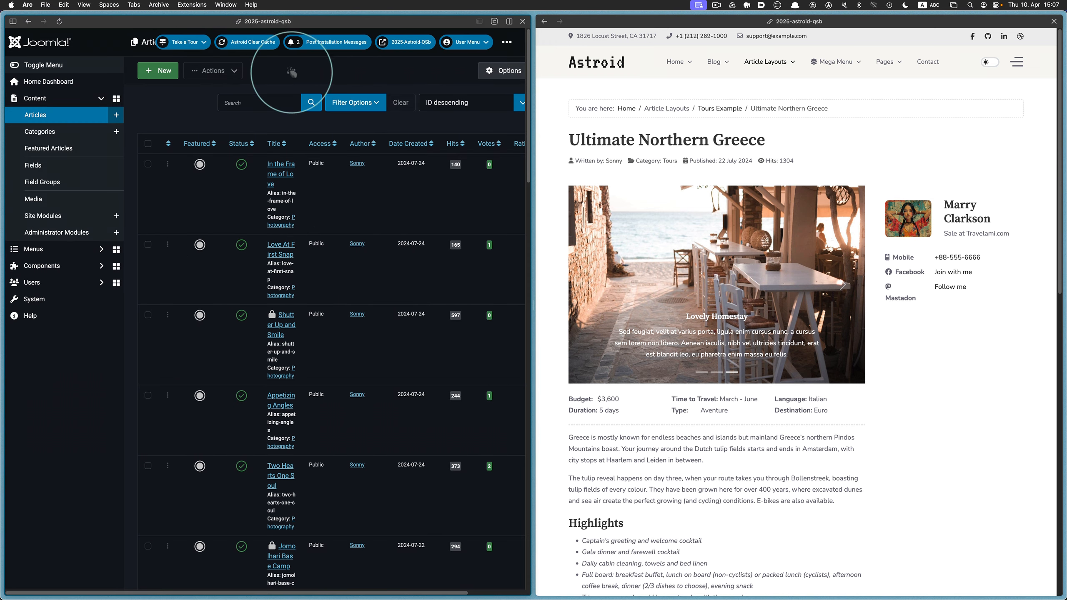
Return to Tours Example on the site and open the Jomolhari Base Camp tour to view its contact list.
left_click(845, 105)
left_click(721, 108)
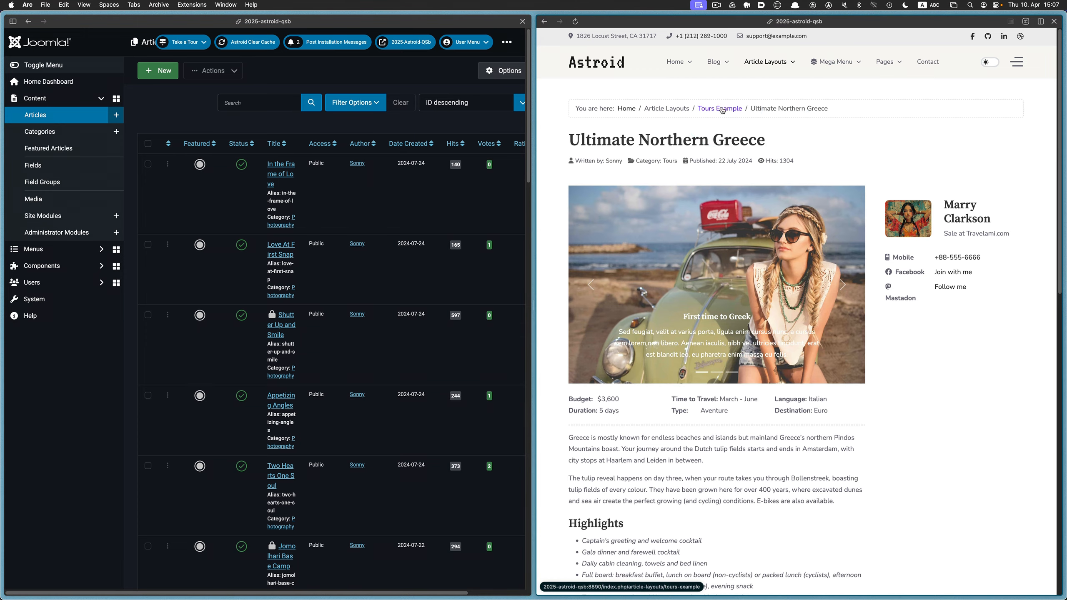
scroll(766, 147, "down", 3)
scroll(766, 147, "down", 10)
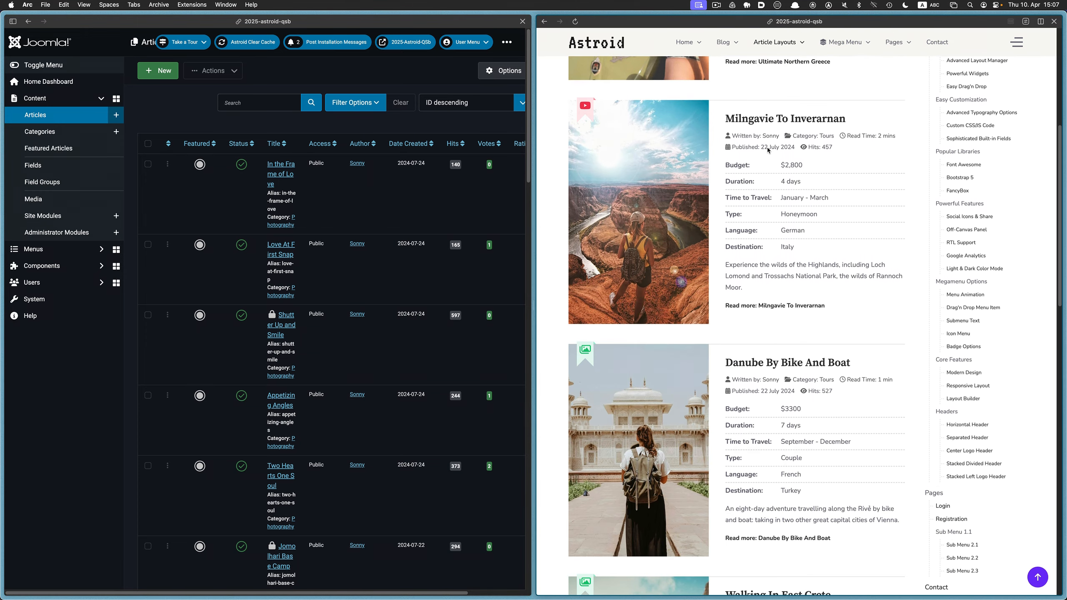
scroll(767, 150, "down", 10)
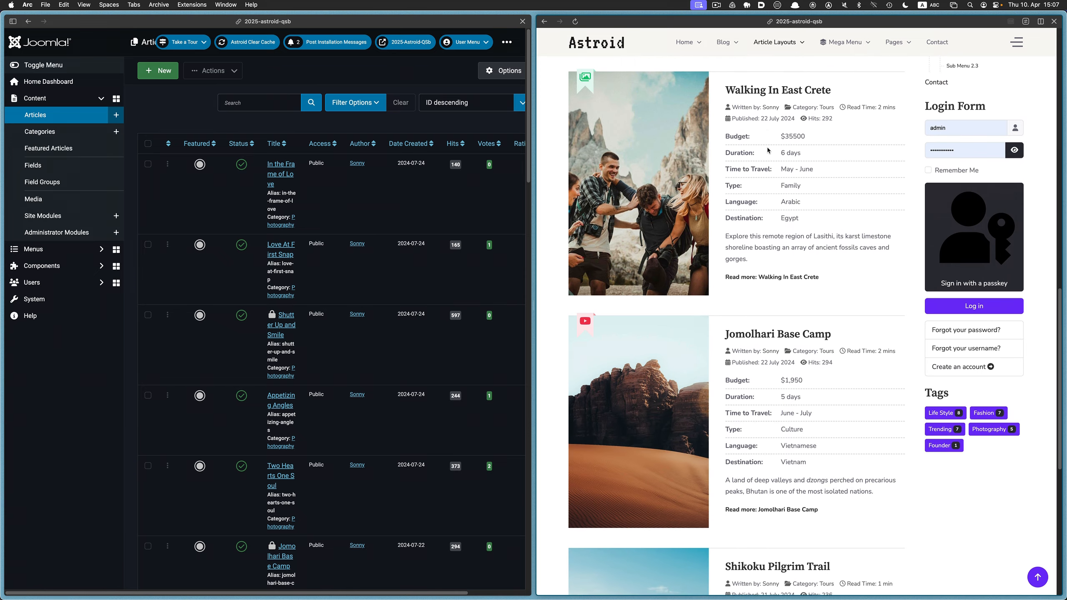
left_click(742, 147)
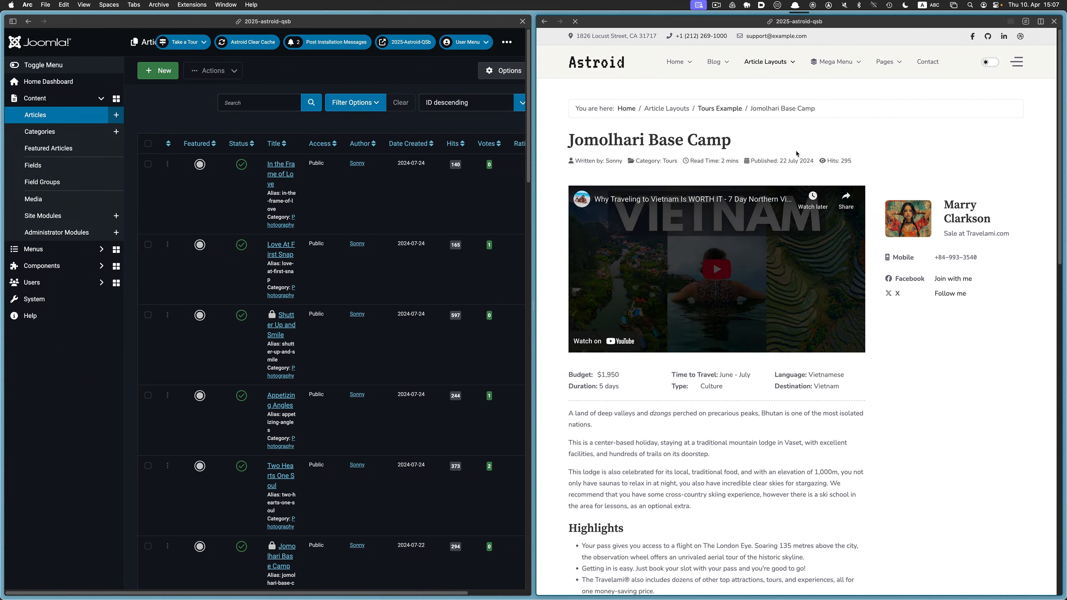
left_click(880, 306)
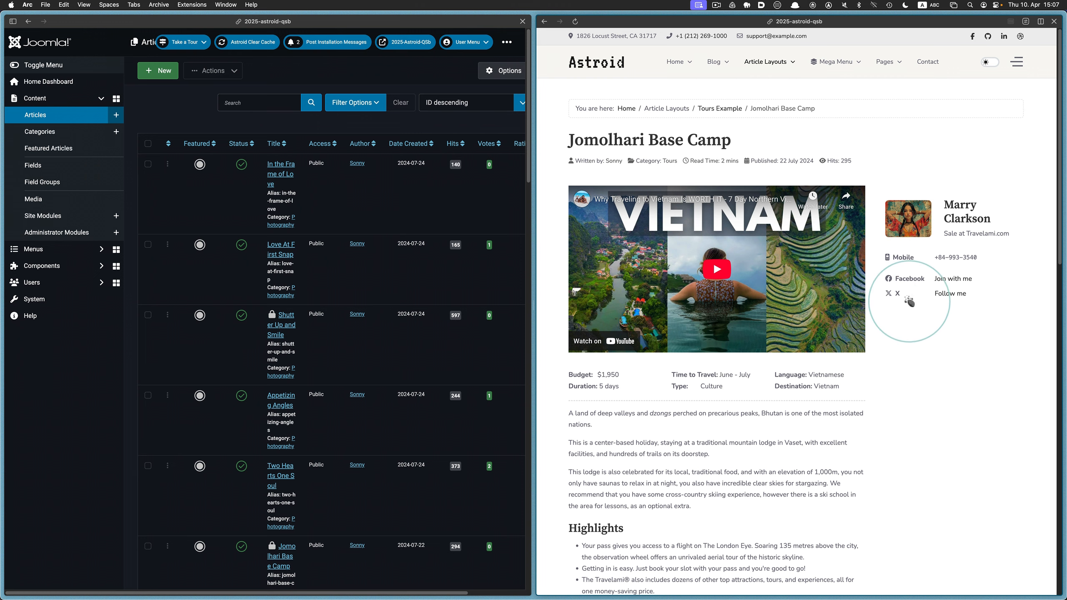
scroll(794, 164, "down", 1)
Search the administrator's articles for "Base Camp", copied from the tour title, and open the Jomolhari Base Camp article for editing.
left_click_drag(750, 136, 649, 139)
key("super+c")
right_click(664, 138)
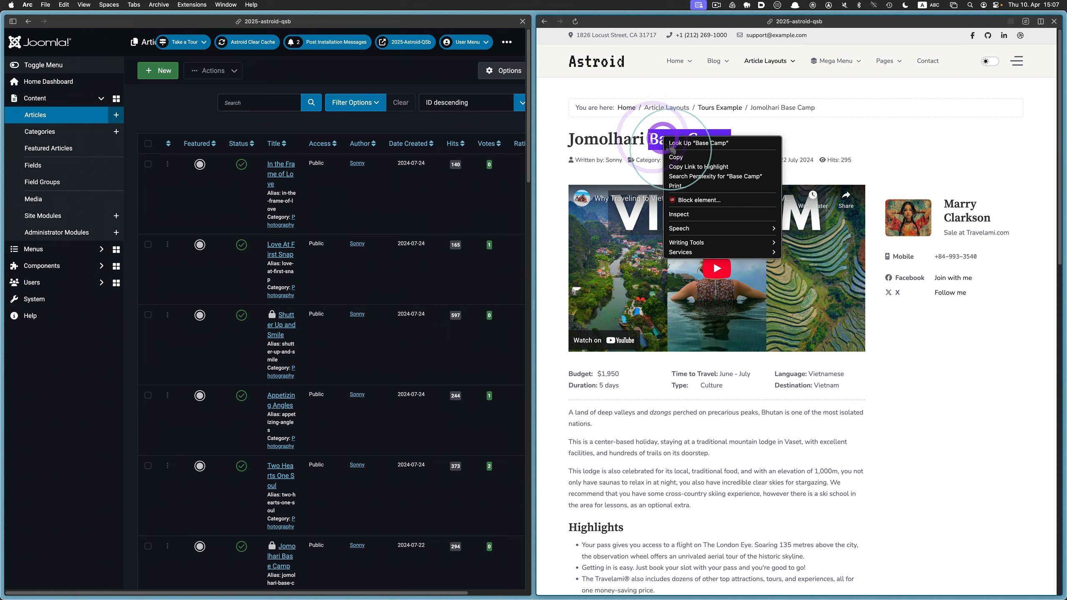
left_click(313, 127)
left_click(251, 103)
key("super+v")
left_click(311, 102)
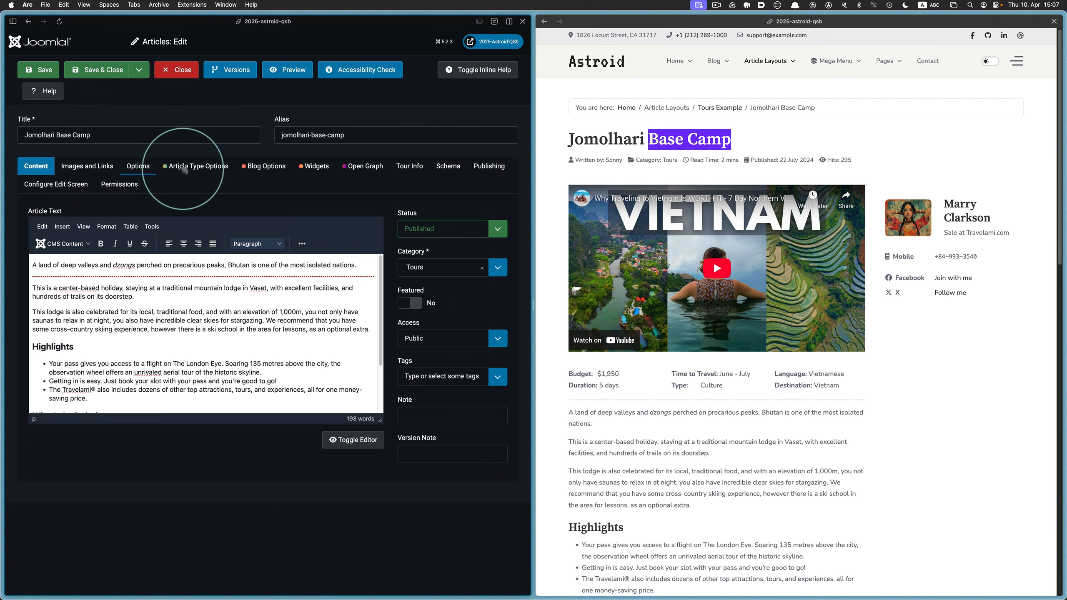
Open the List widget of the Jomolhari Base Camp article and retitle its X item "Mastodon FIX".
left_click(313, 166)
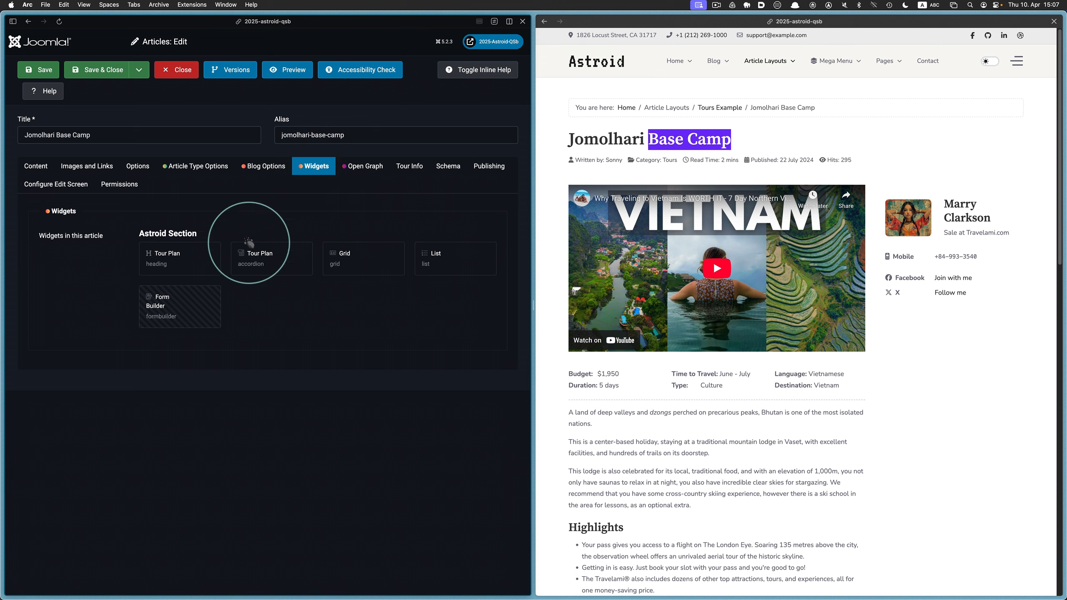
left_click(480, 253)
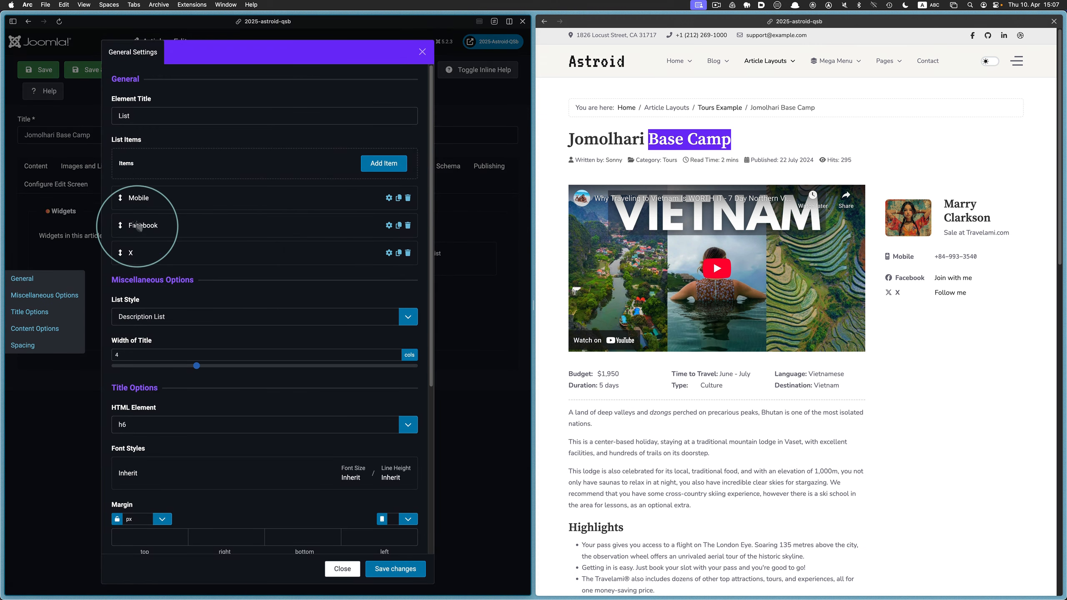
left_click(385, 253)
left_click(387, 253)
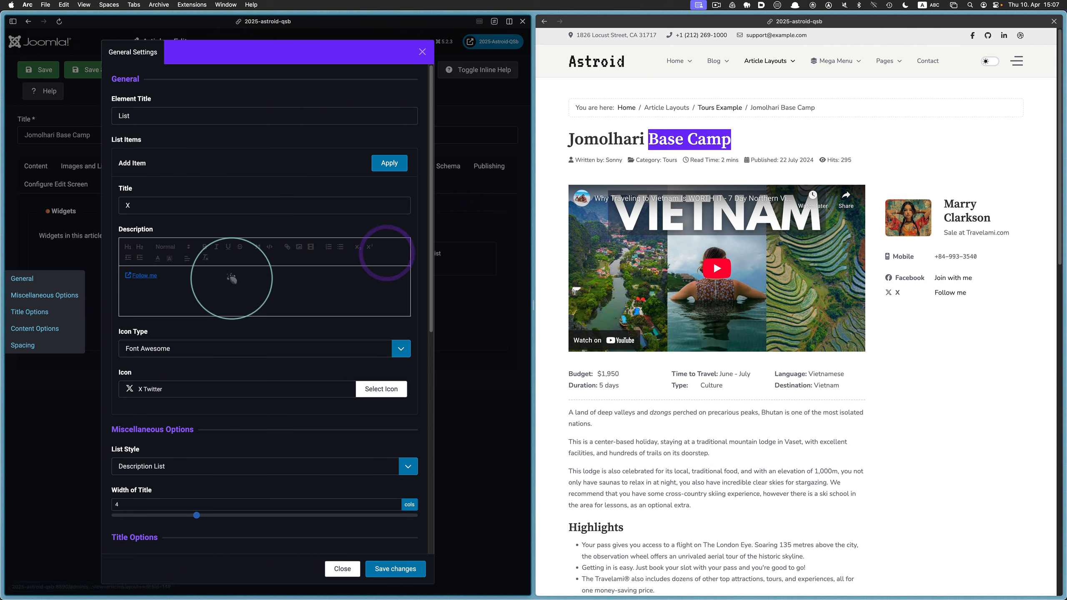
left_click(148, 205)
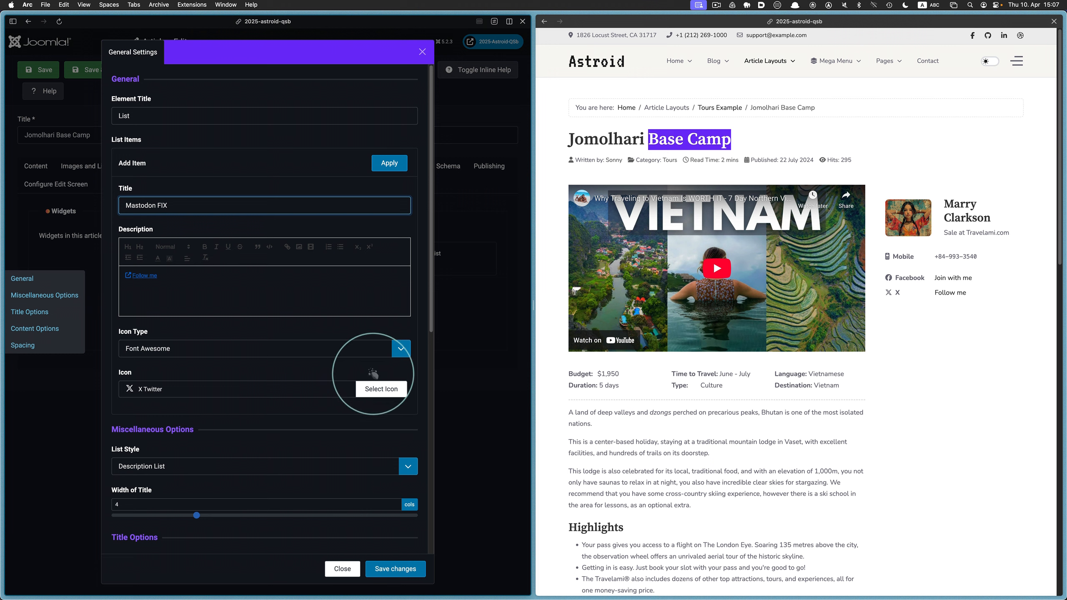
Set the Mastodon FIX item's icon to the Font Awesome Mastodon icon and save the widget changes.
left_click(374, 391)
left_click(185, 419)
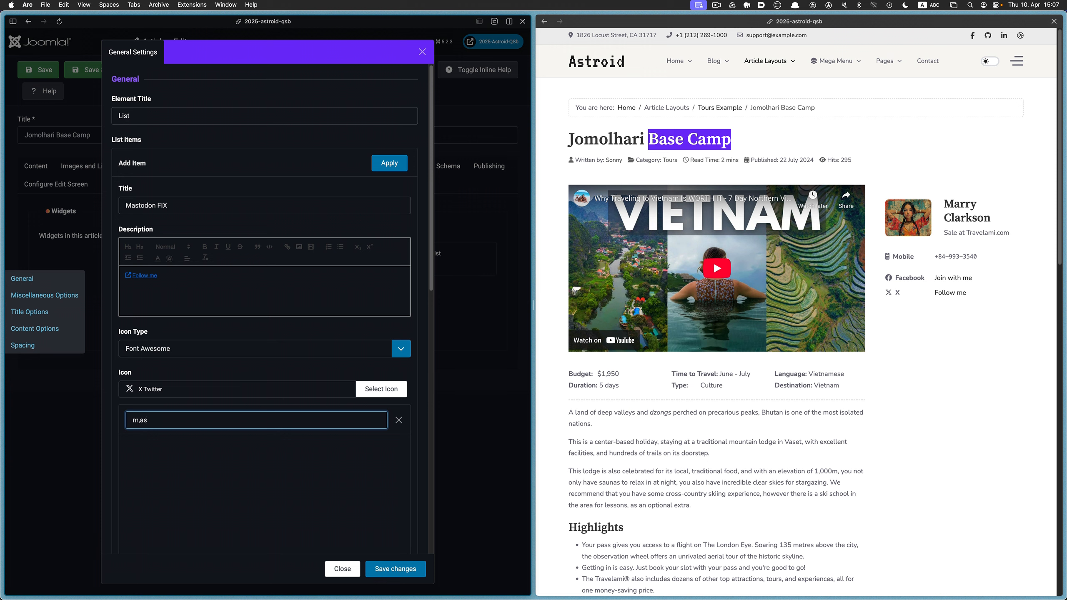
type("m,")
key("BackSpace")
type("ast")
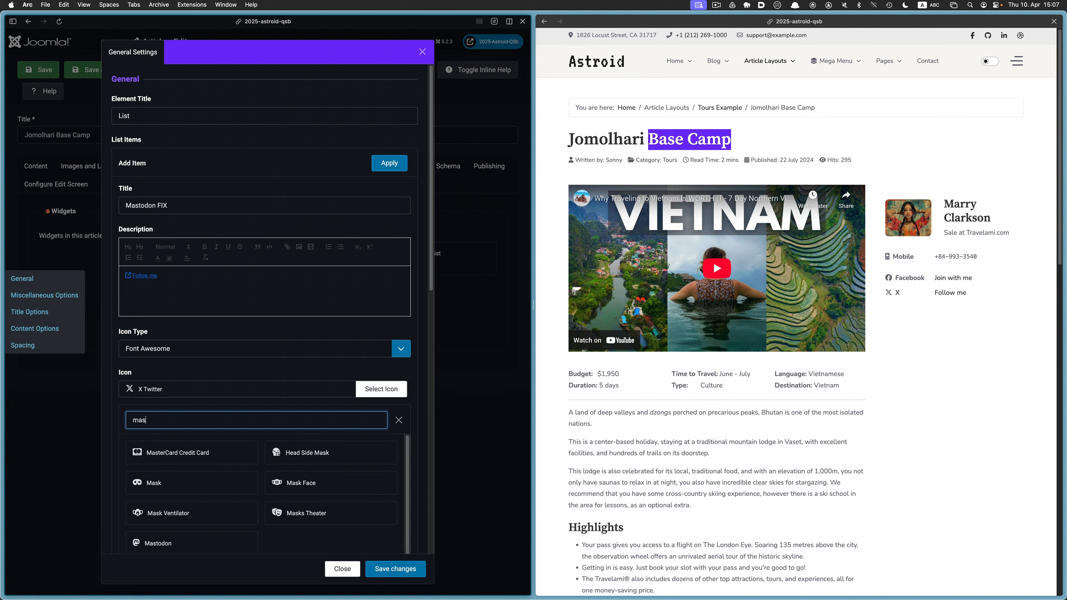
left_click(283, 453)
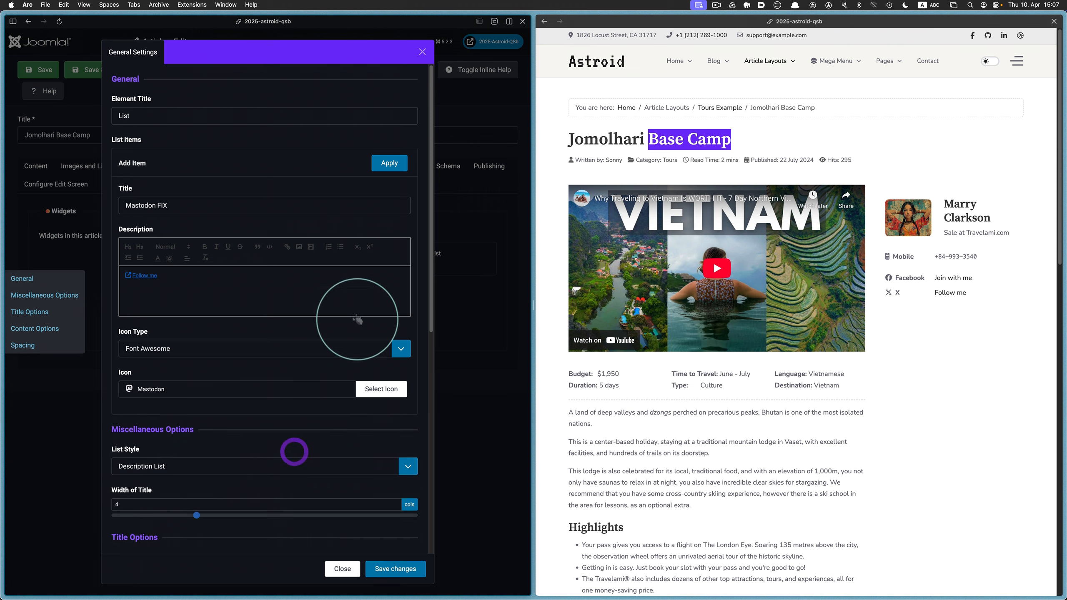
left_click(390, 163)
left_click(393, 568)
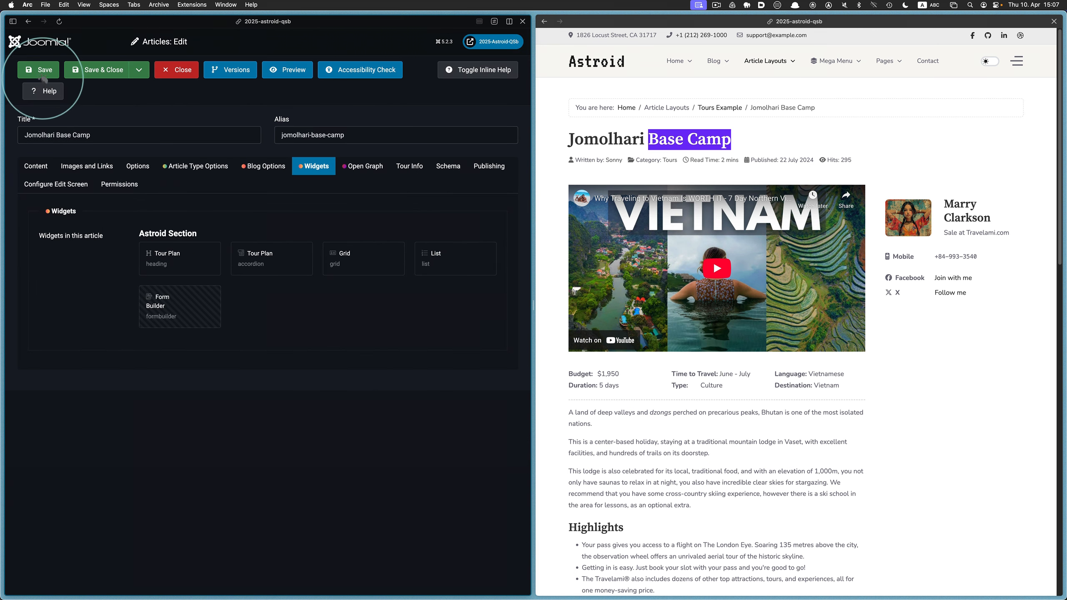
Save the Jomolhari Base Camp article and reload its tour page to check the renamed contact item.
left_click(44, 75)
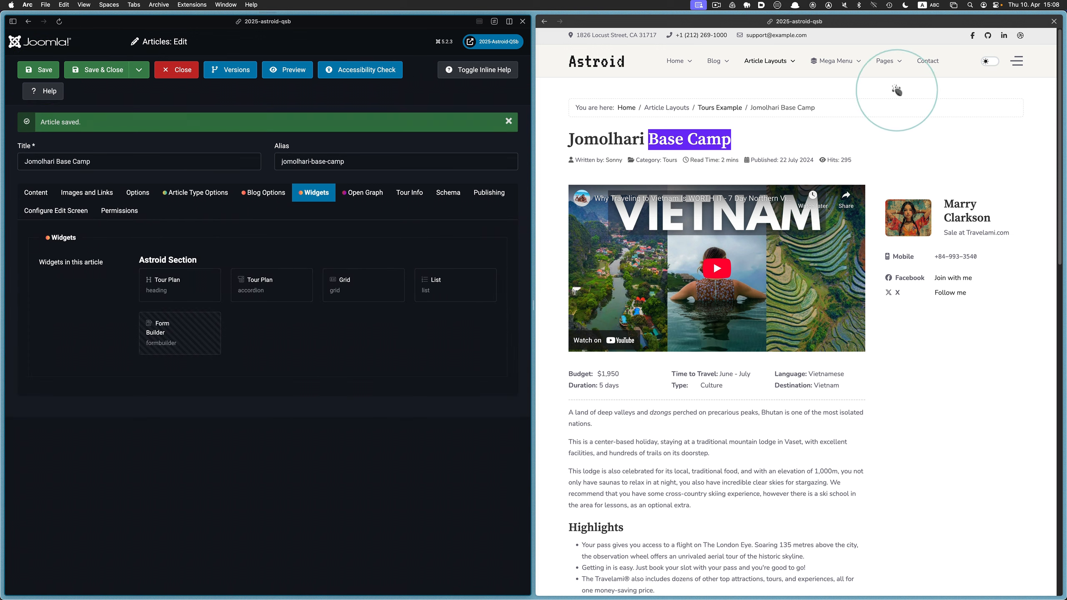
left_click(916, 119)
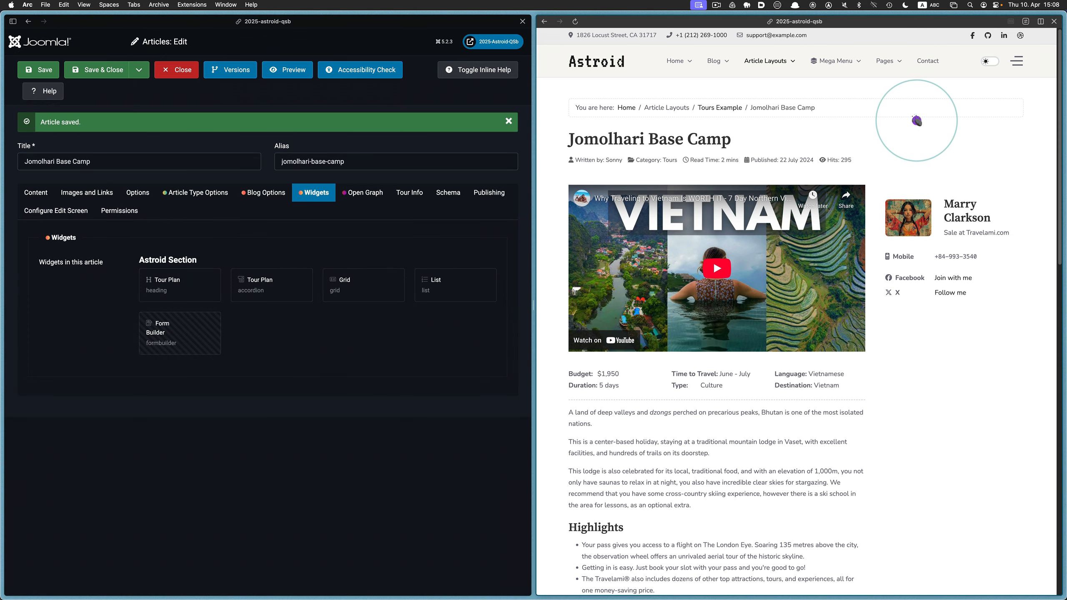
left_click(572, 20)
left_click(872, 246)
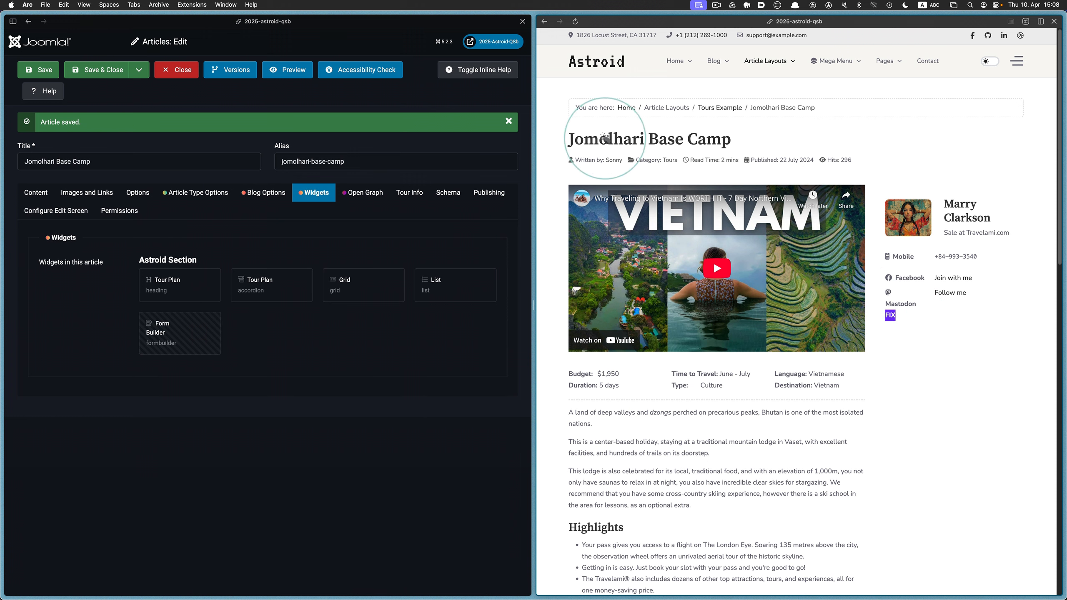
Open the Walking In East Crete tour from Tours Example and check the Mastodon entry in its contact list.
left_click(729, 108)
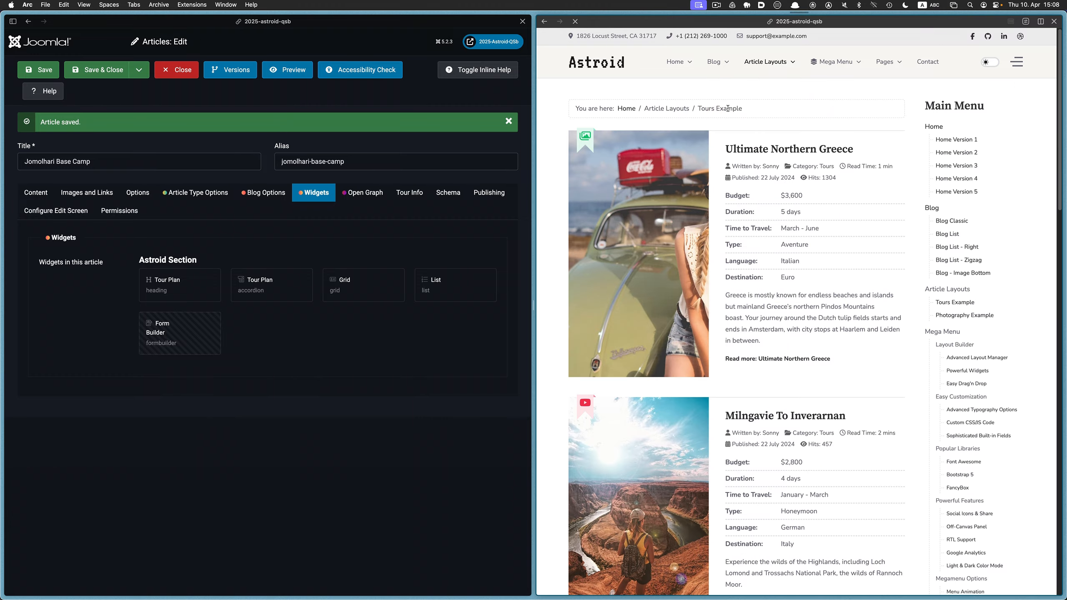
scroll(842, 282, "down", 20)
scroll(842, 282, "up", 10)
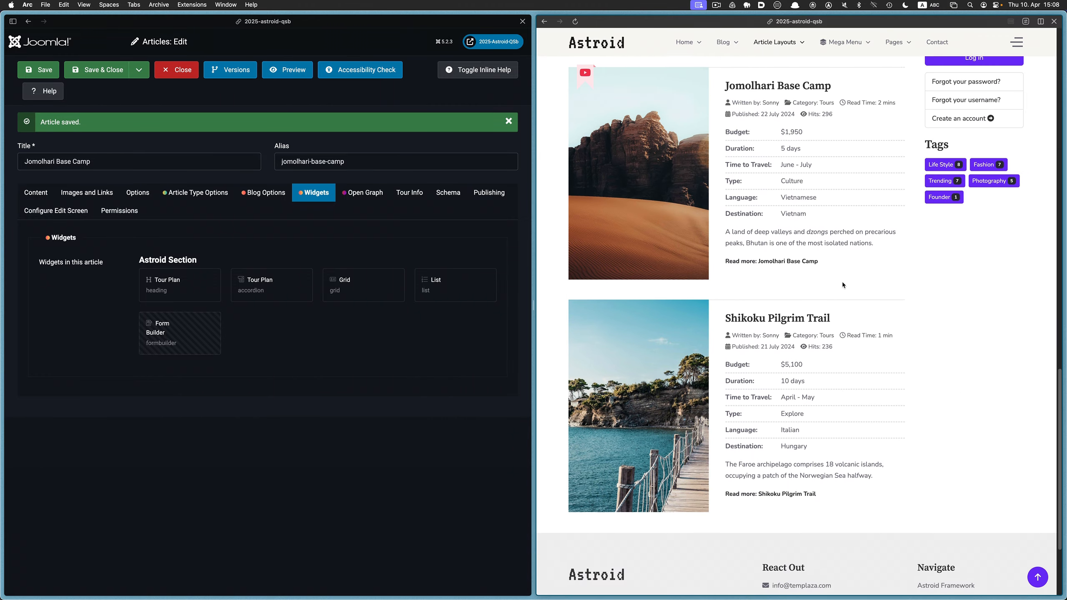
scroll(841, 282, "up", 3)
left_click(780, 155)
left_click(866, 321)
left_click_drag(925, 296, 898, 299)
left_click(912, 165)
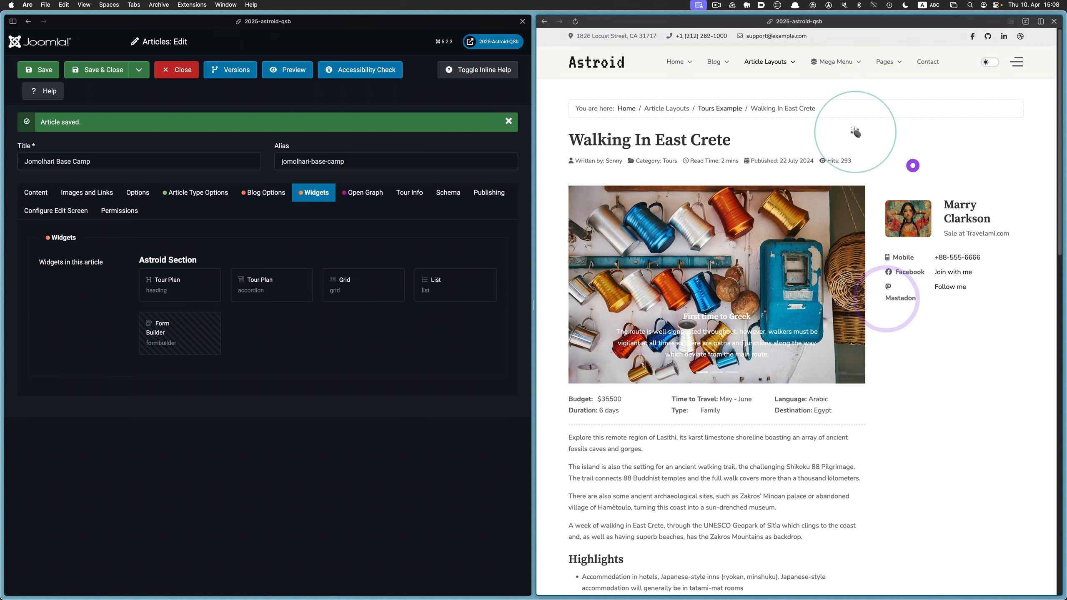
Open the Shikoku Pilgrim Trail tour from Tours Example and check the Mastodon entry in its contact list.
left_click(721, 108)
scroll(823, 236, "down", 15)
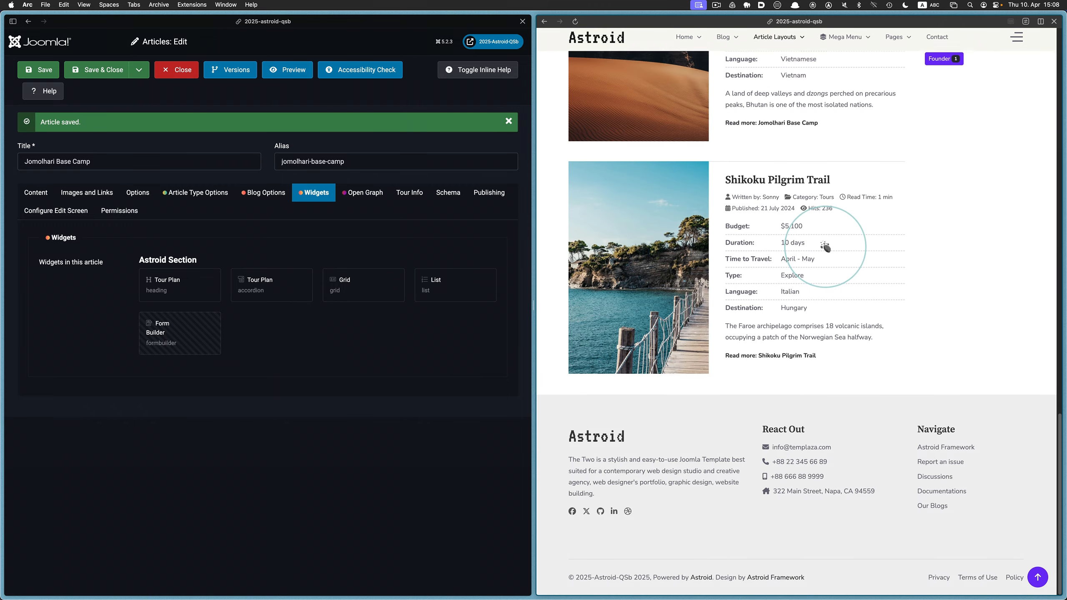
left_click(745, 180)
left_click_drag(925, 294, 884, 292)
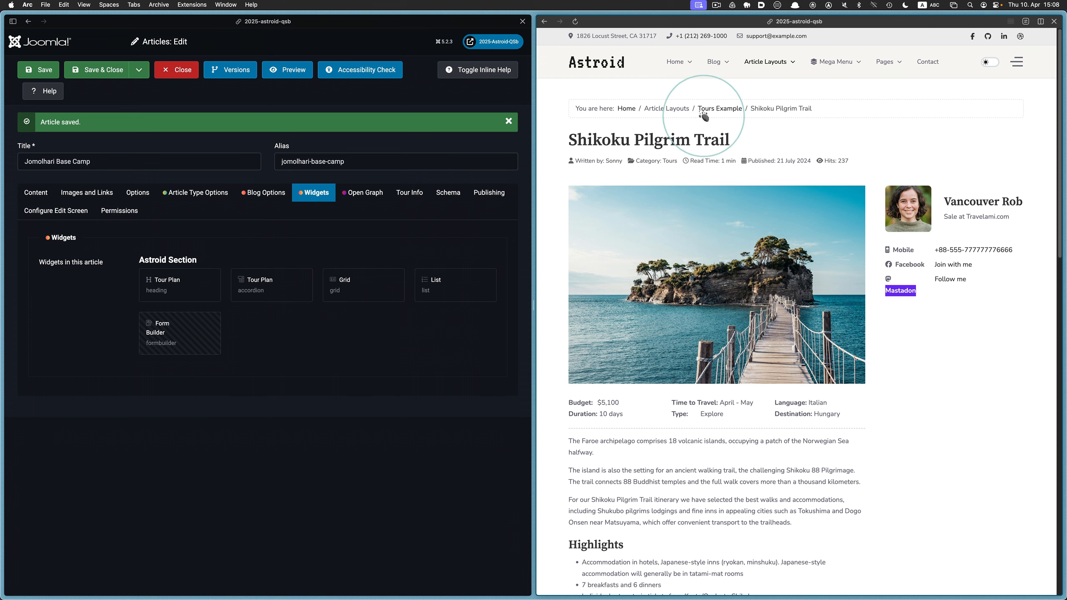
Open the Ultimate Northern Greece tour from Tours Example and check the Mastodon entry in its contact list.
left_click(797, 149)
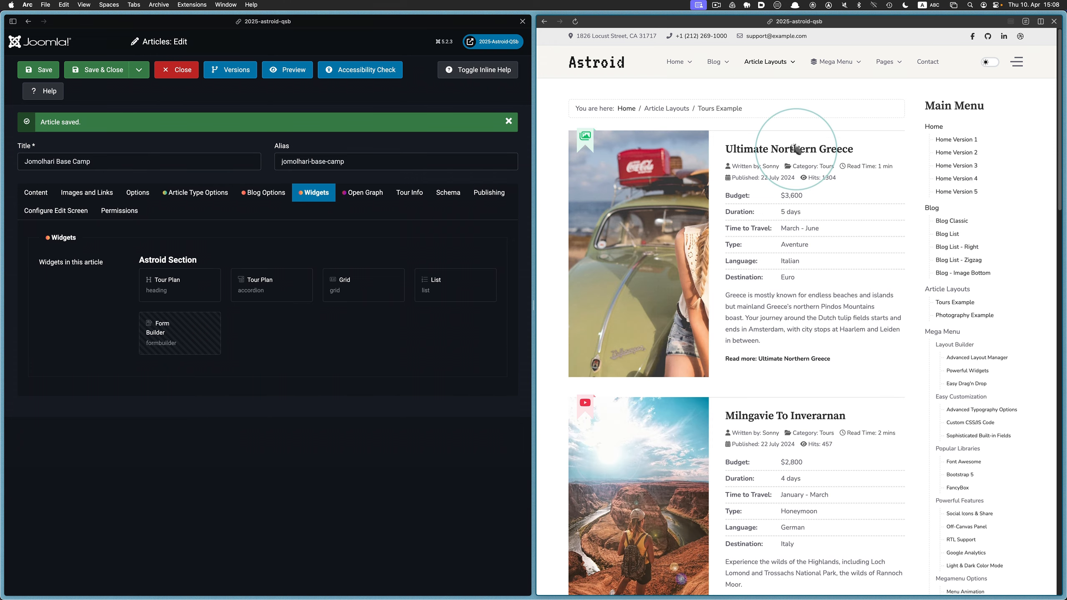
left_click(899, 294)
left_click_drag(920, 299, 894, 298)
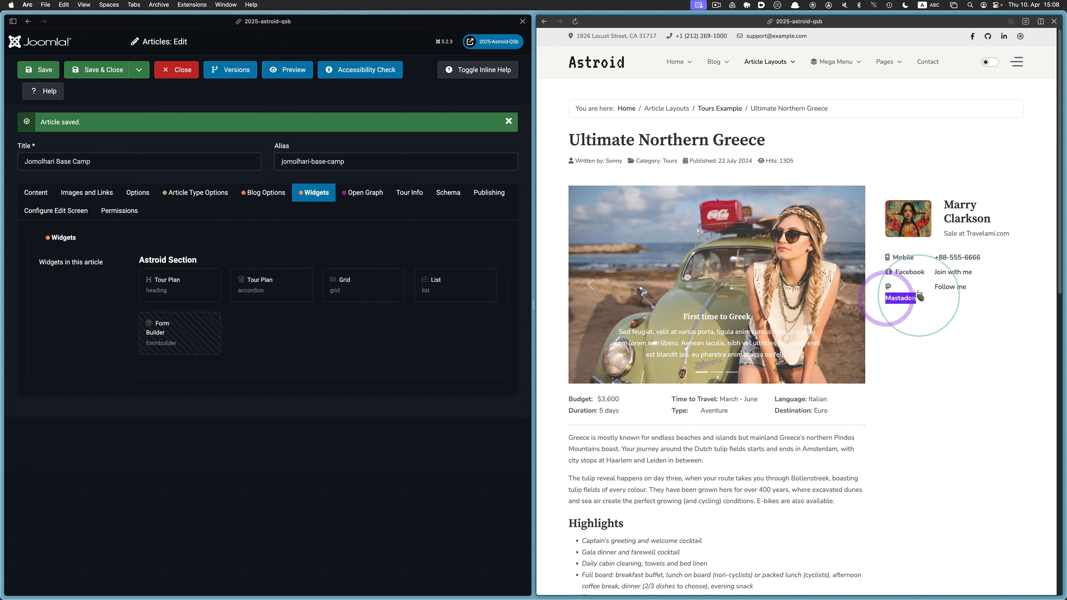
Return to Tours Example on the site, close the Jomolhari Base Camp article and clear the article search filter.
left_click(719, 108)
left_click(183, 70)
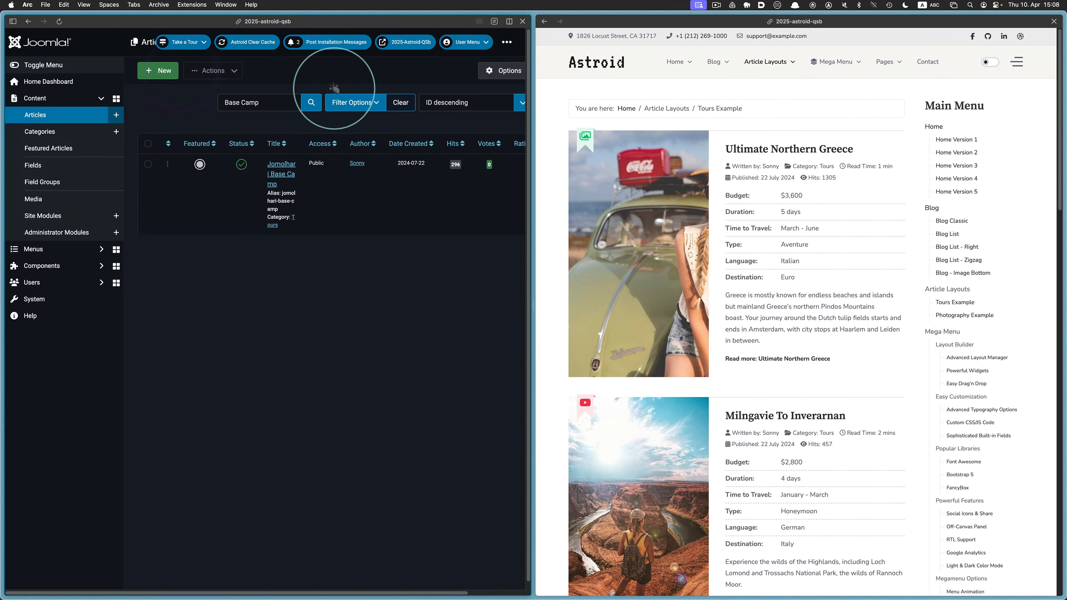
left_click(411, 102)
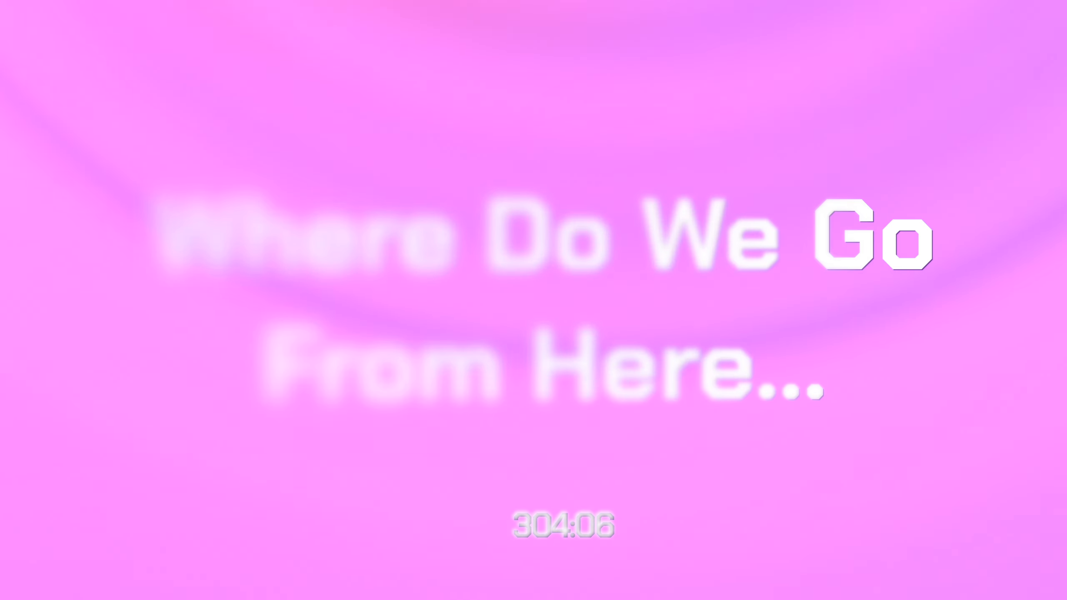